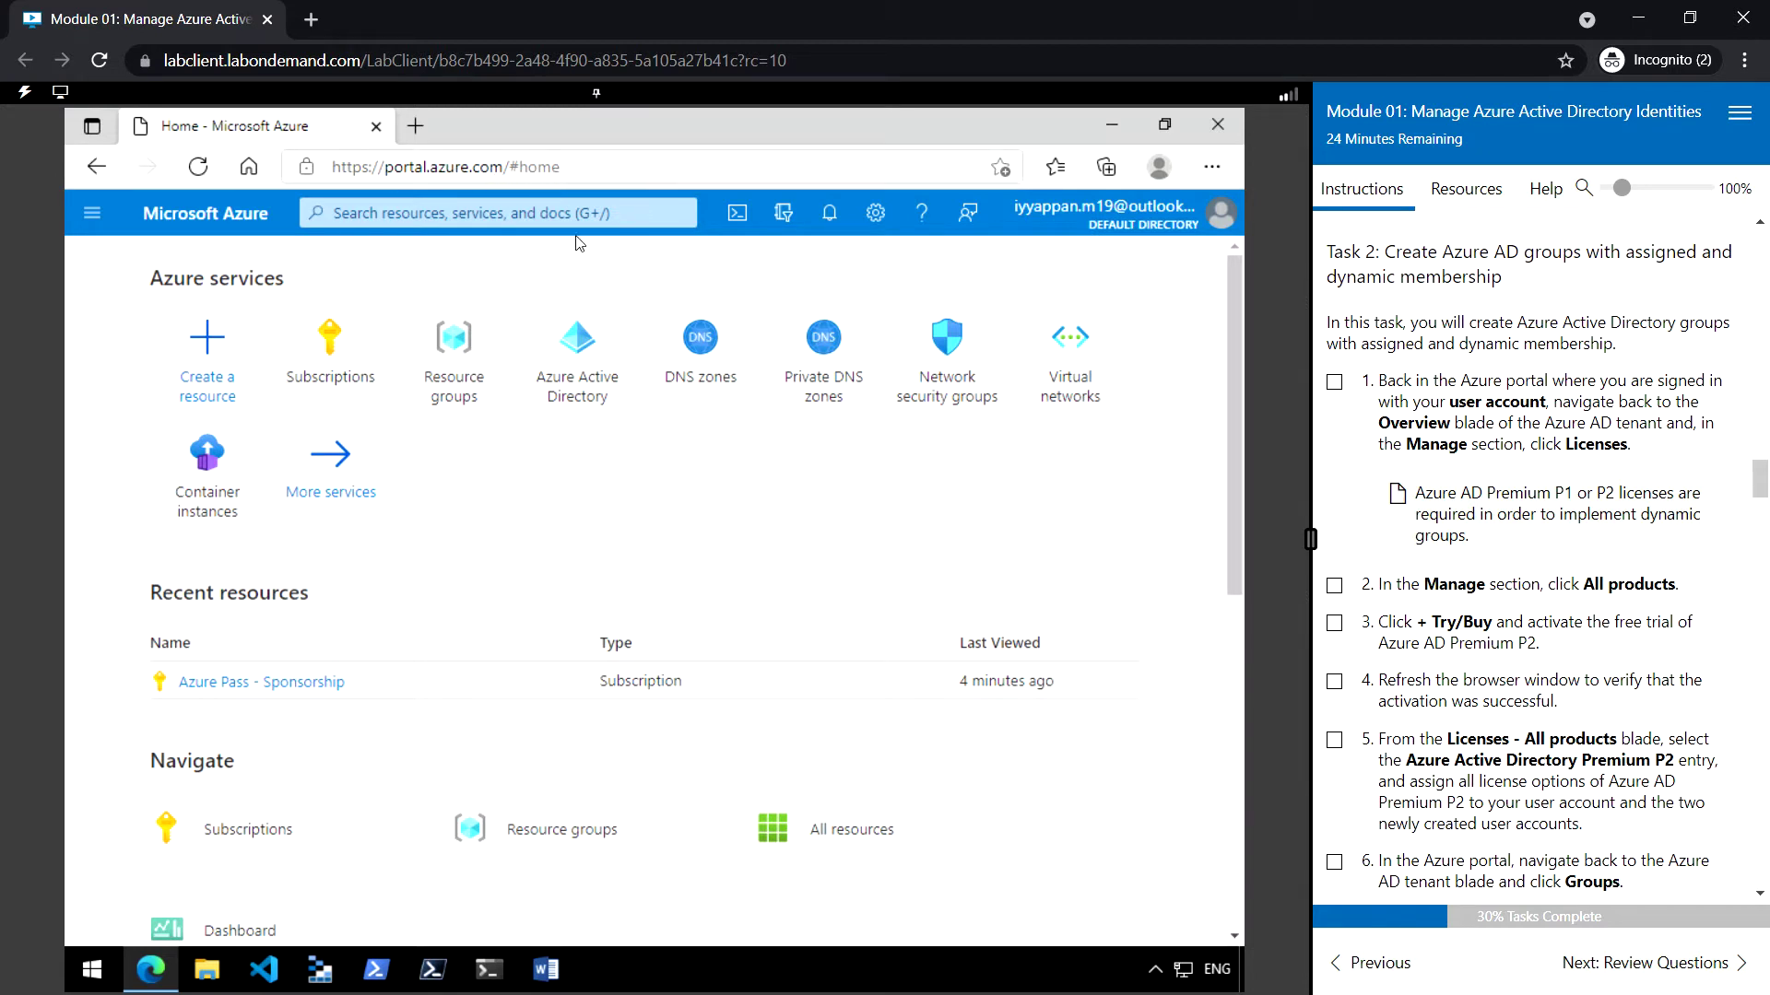
# Step: Tick lab step 1 and bring up the portal's recent services list
pyautogui.click(1335, 384)
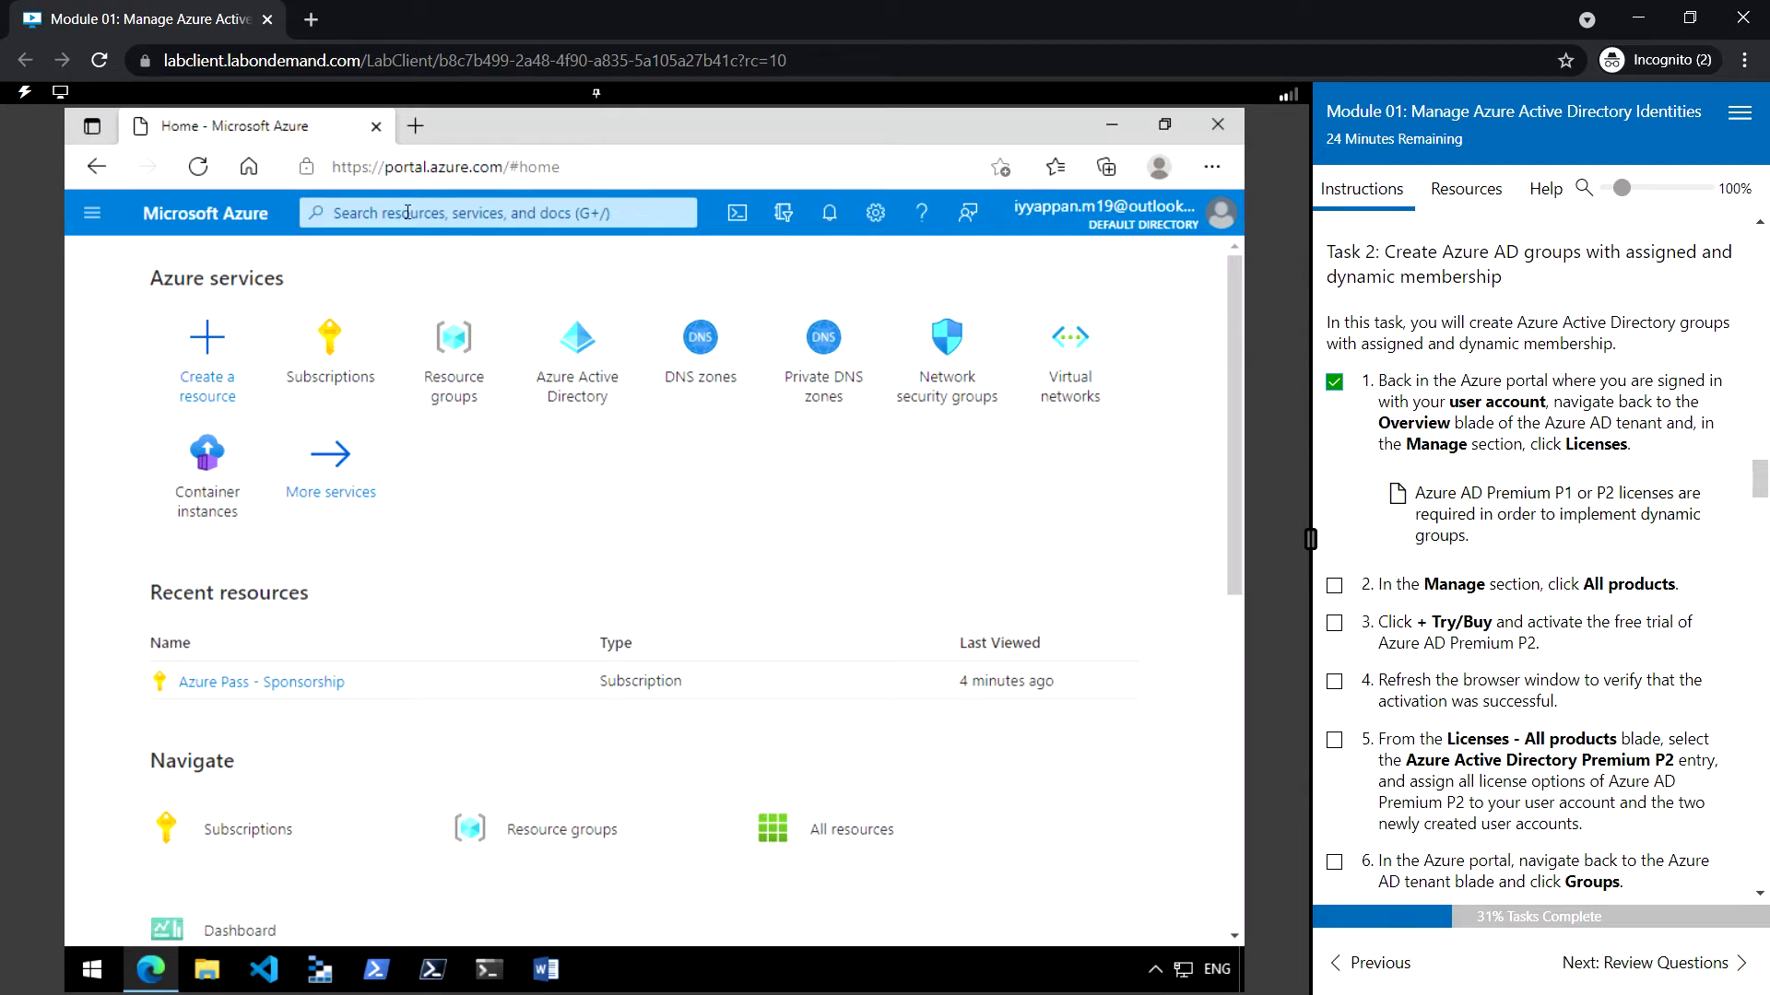
pyautogui.click(406, 212)
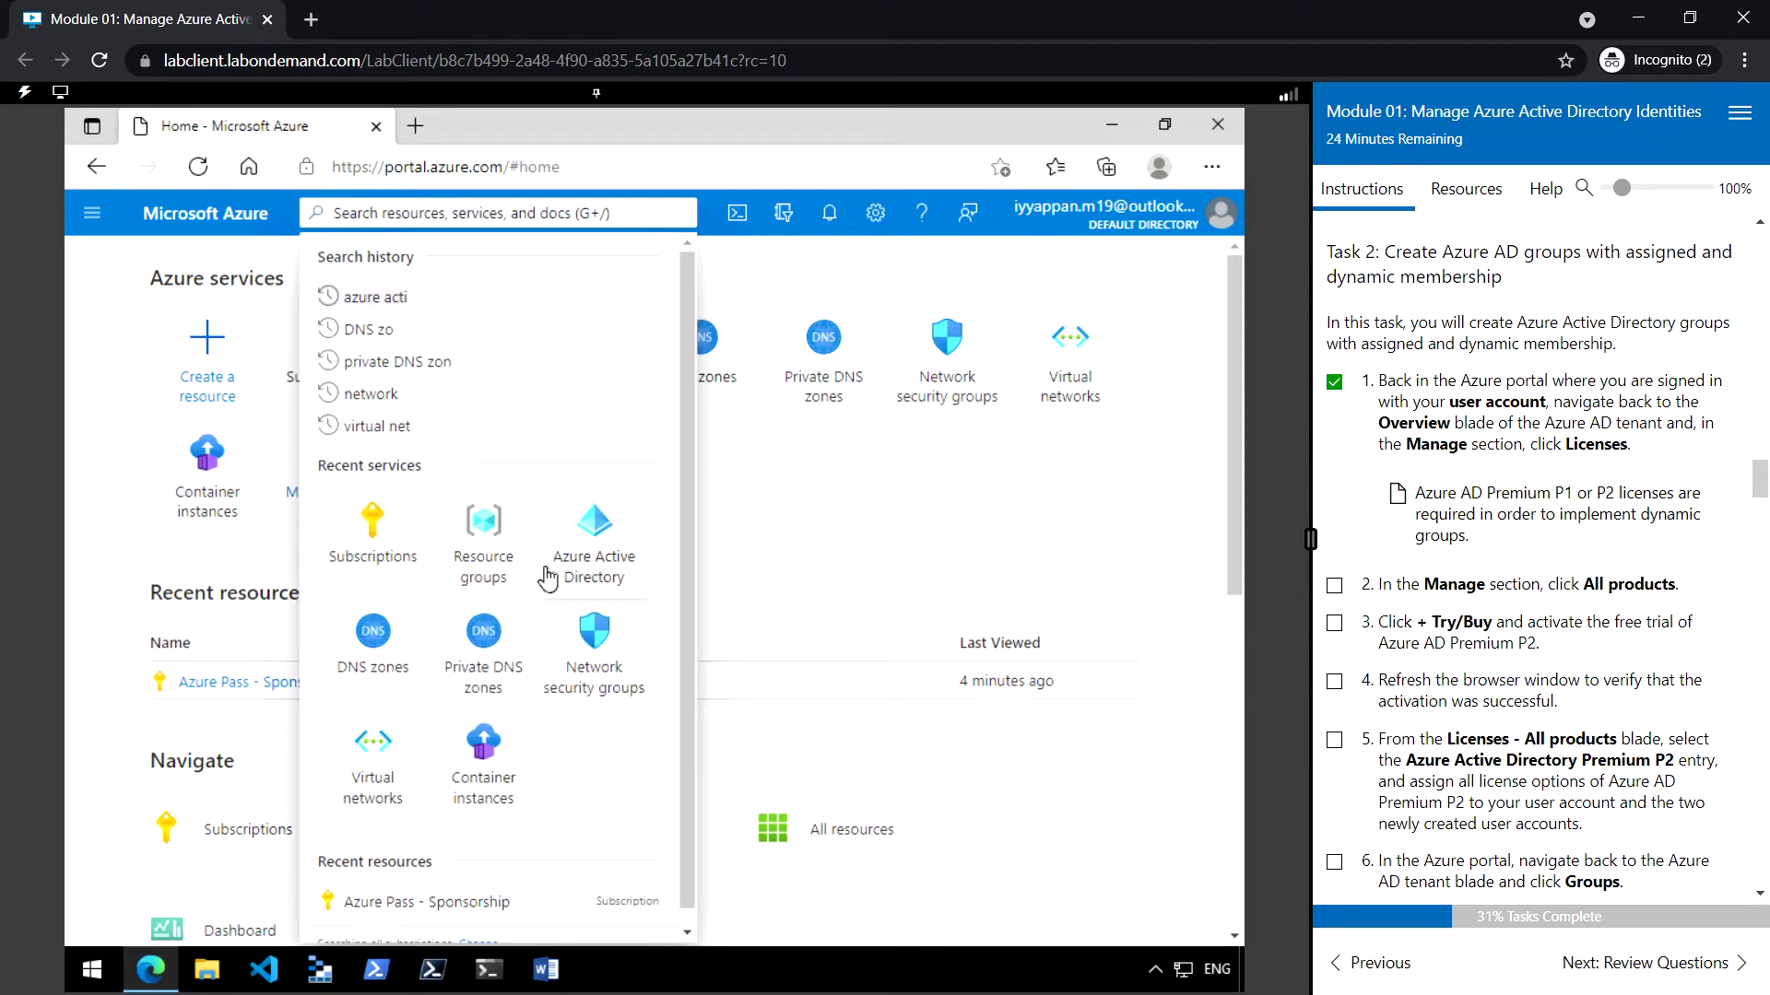
# Step: Open the Default Directory tenant and go to its Licenses overview
pyautogui.click(588, 560)
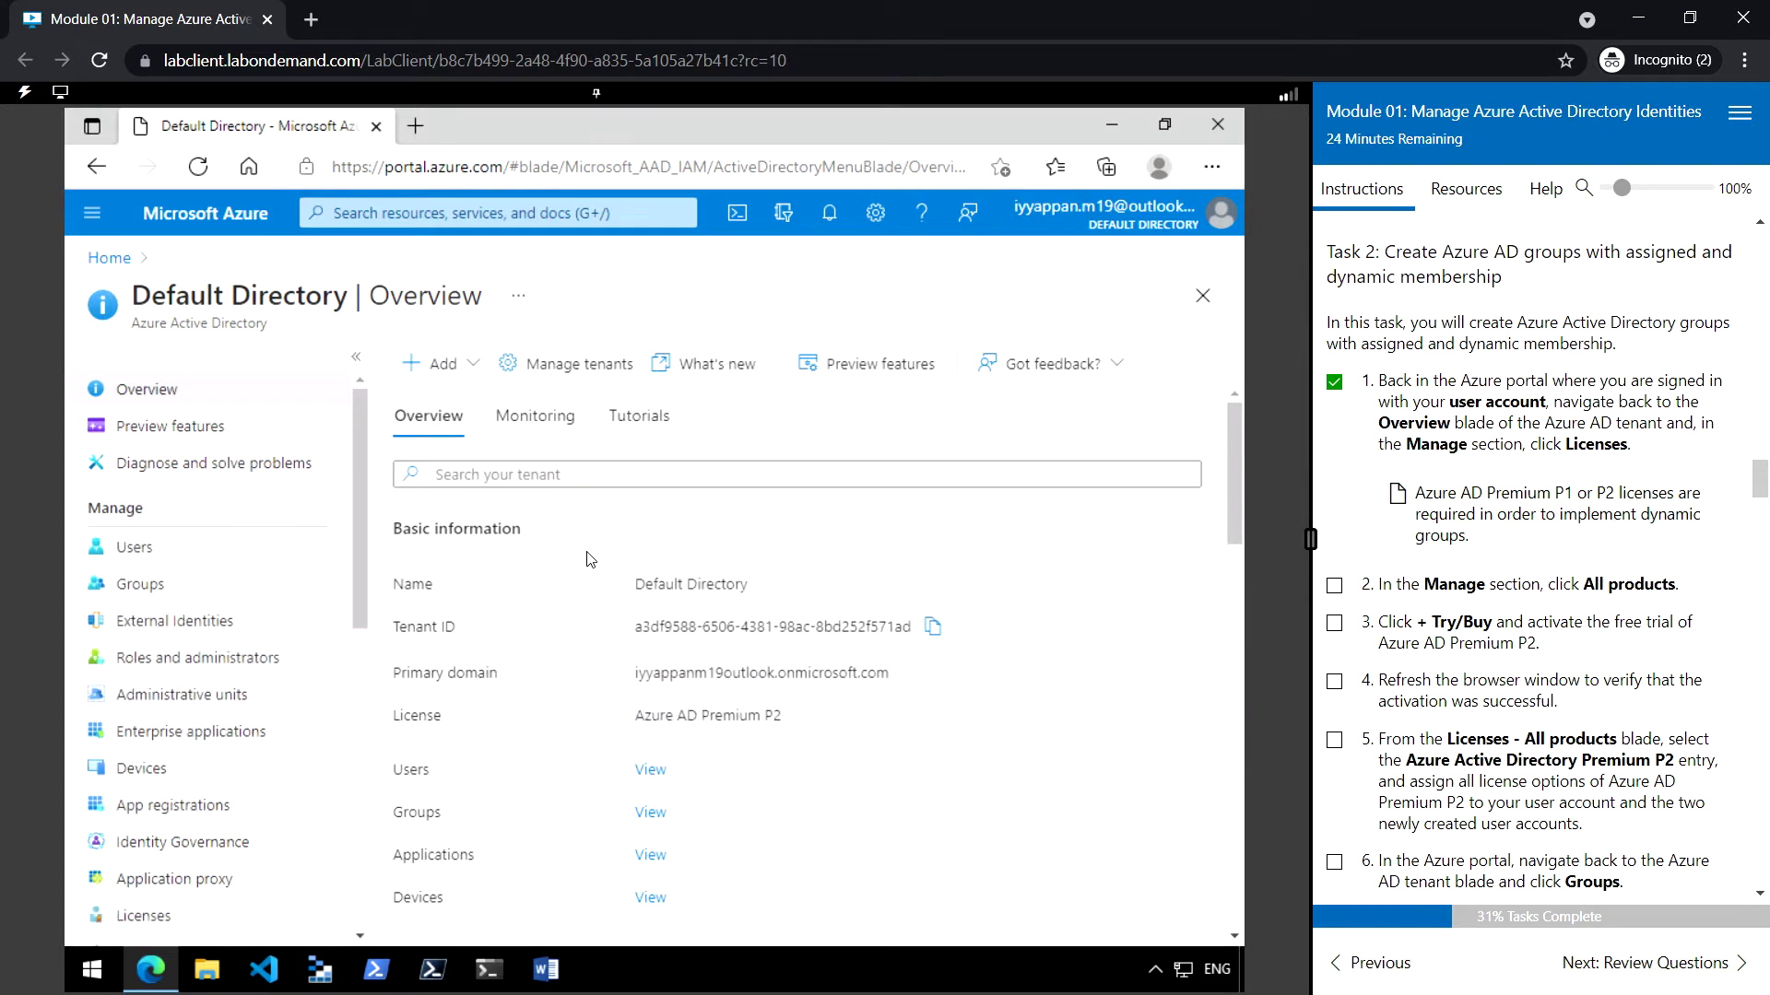
pyautogui.scroll(-2, 193, 871)
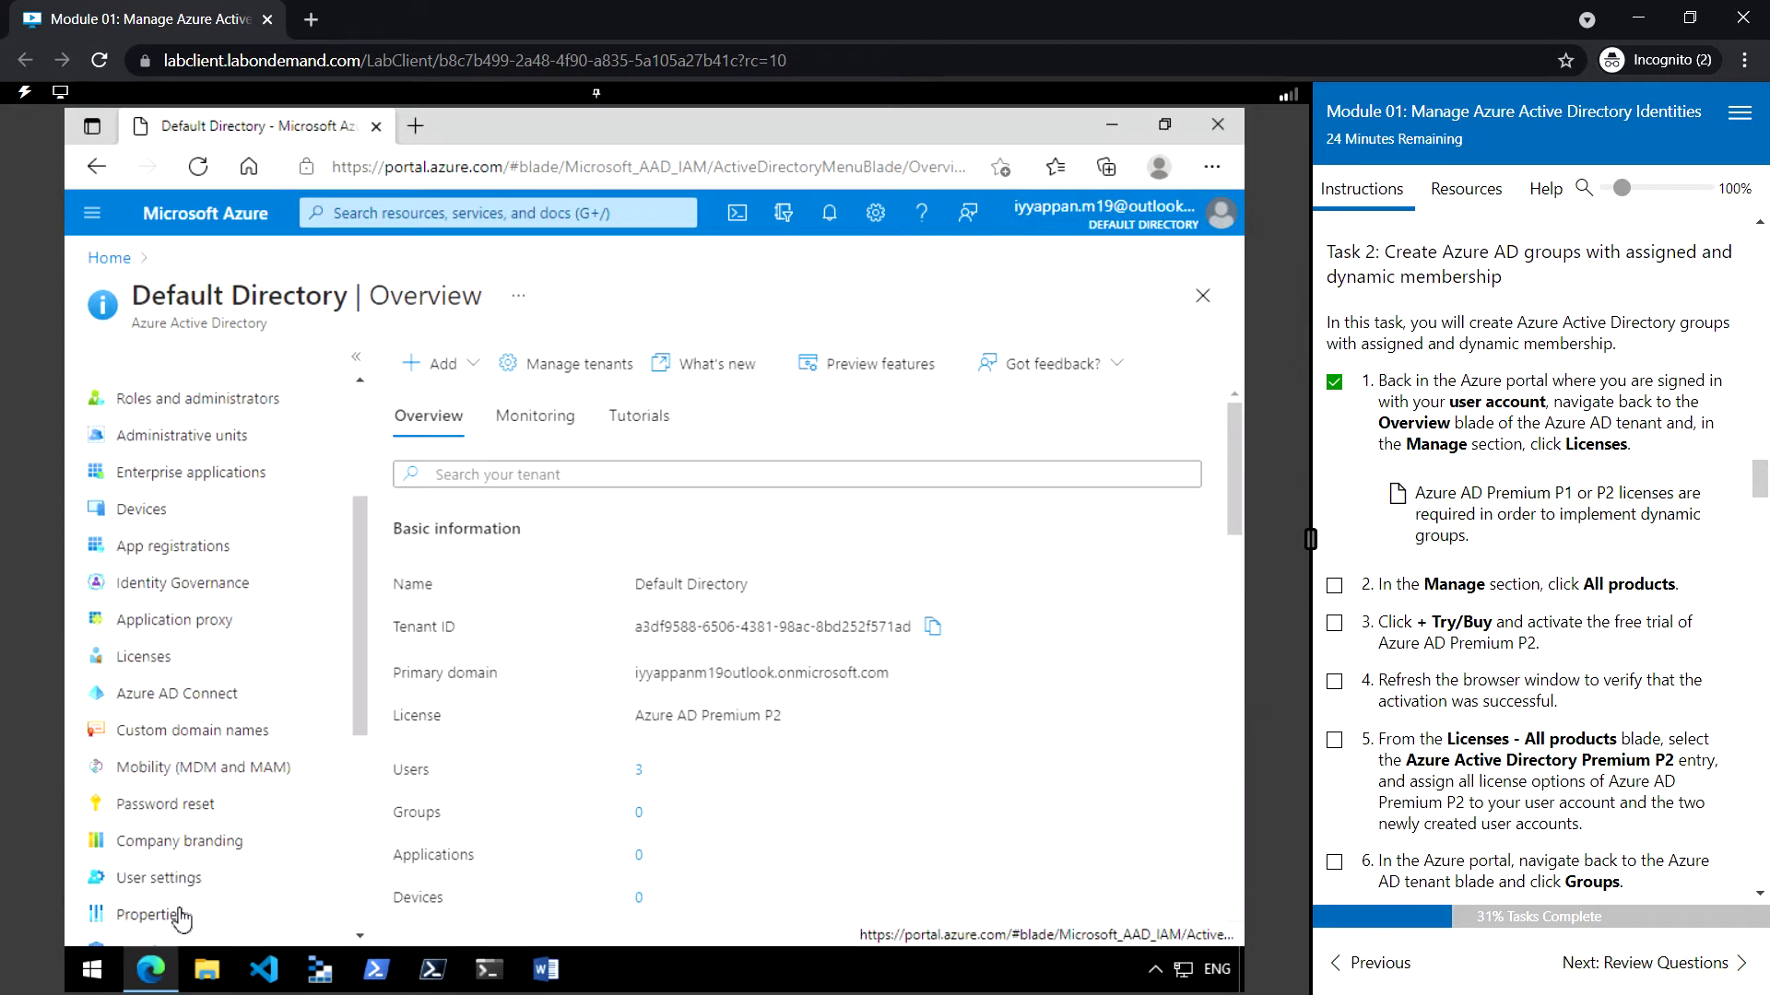
pyautogui.scroll(2, 203, 692)
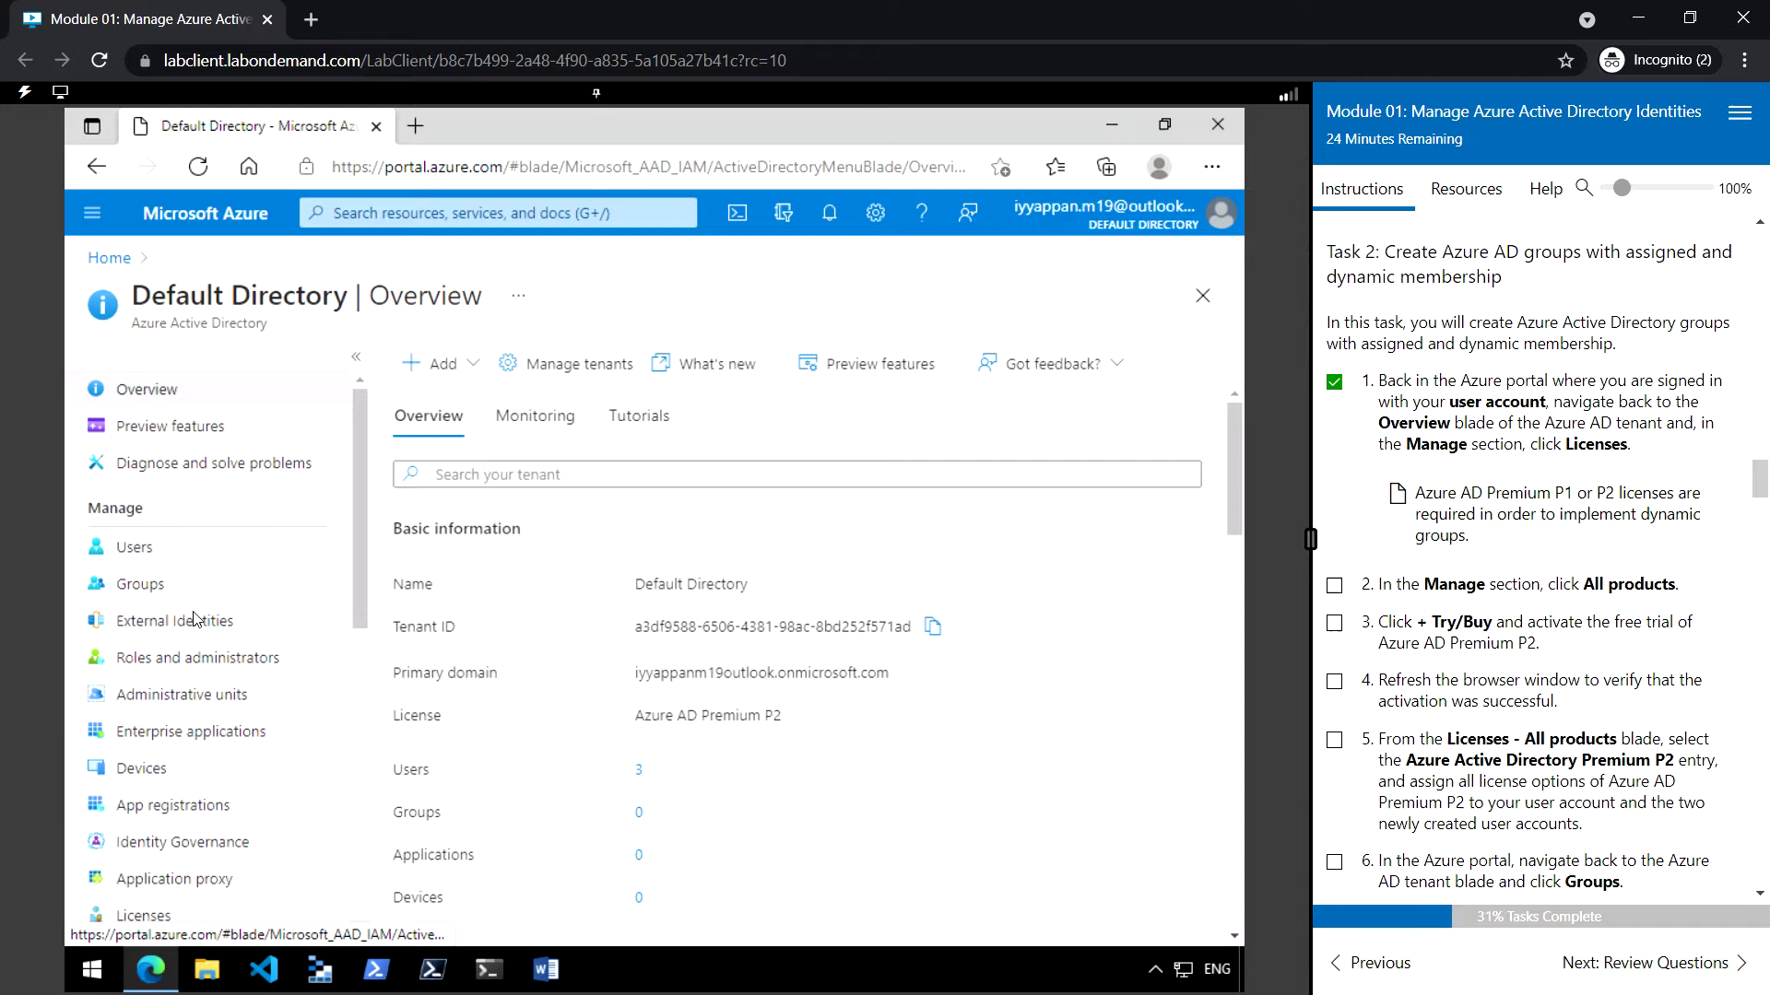
pyautogui.scroll(-2, 203, 677)
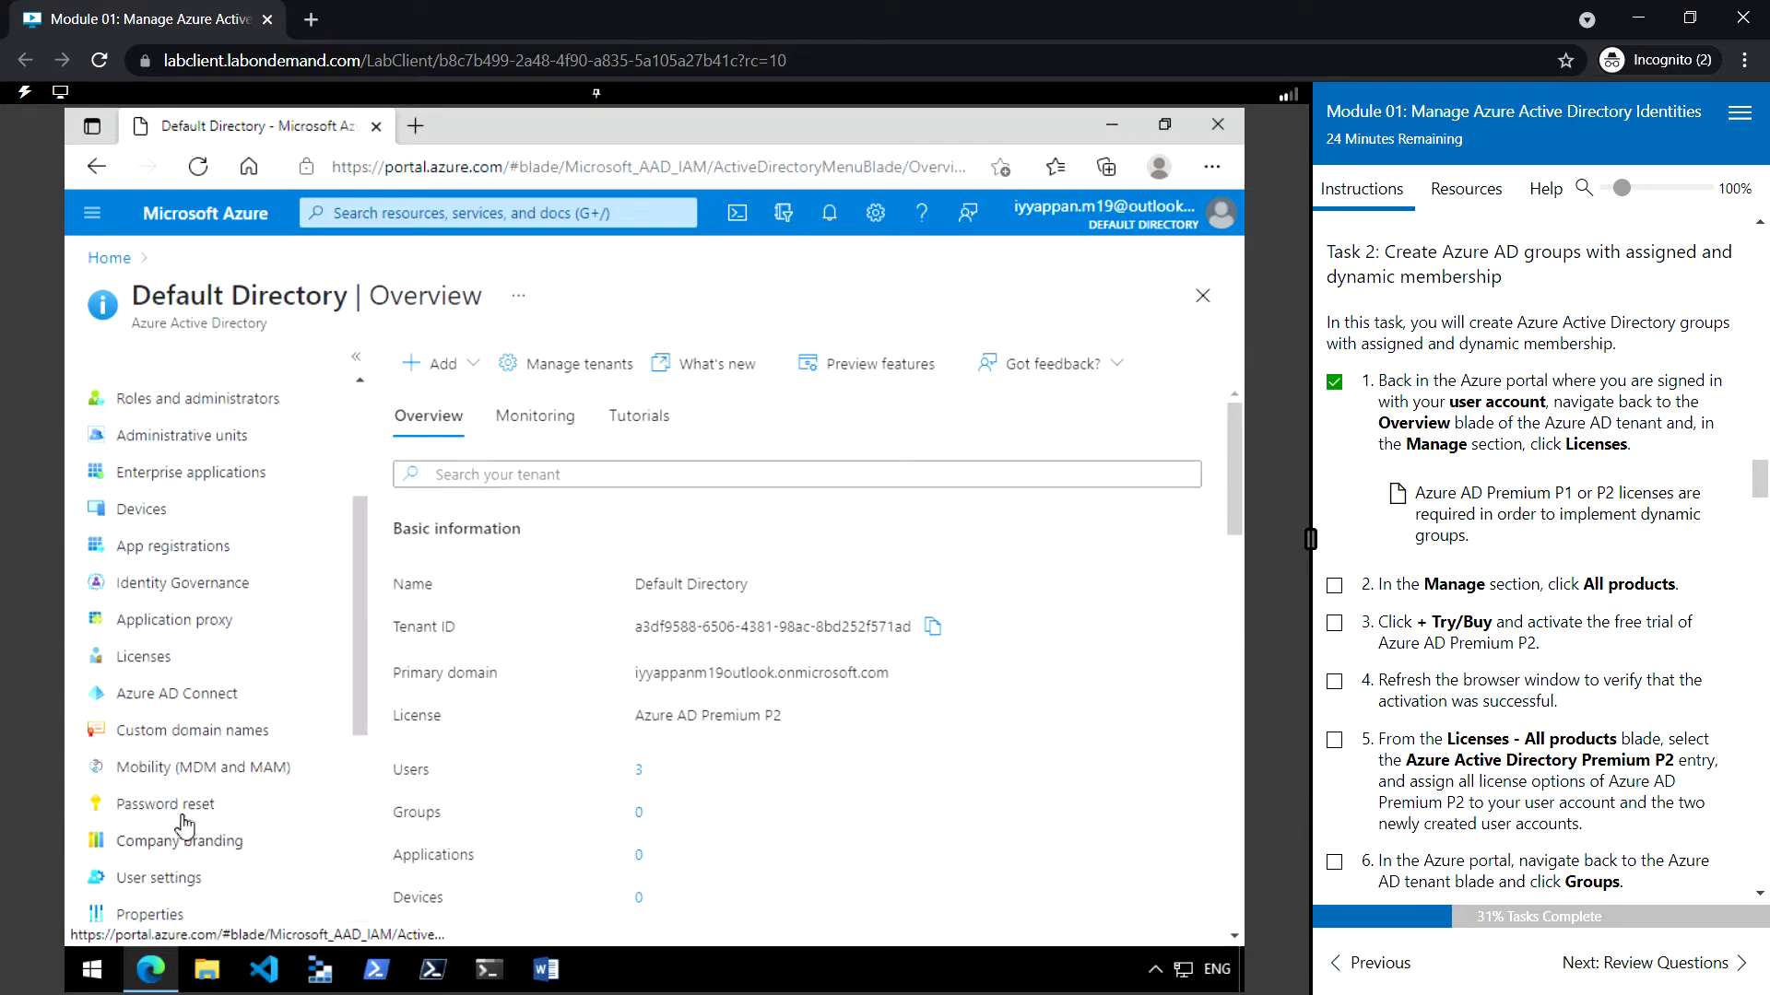
pyautogui.click(144, 657)
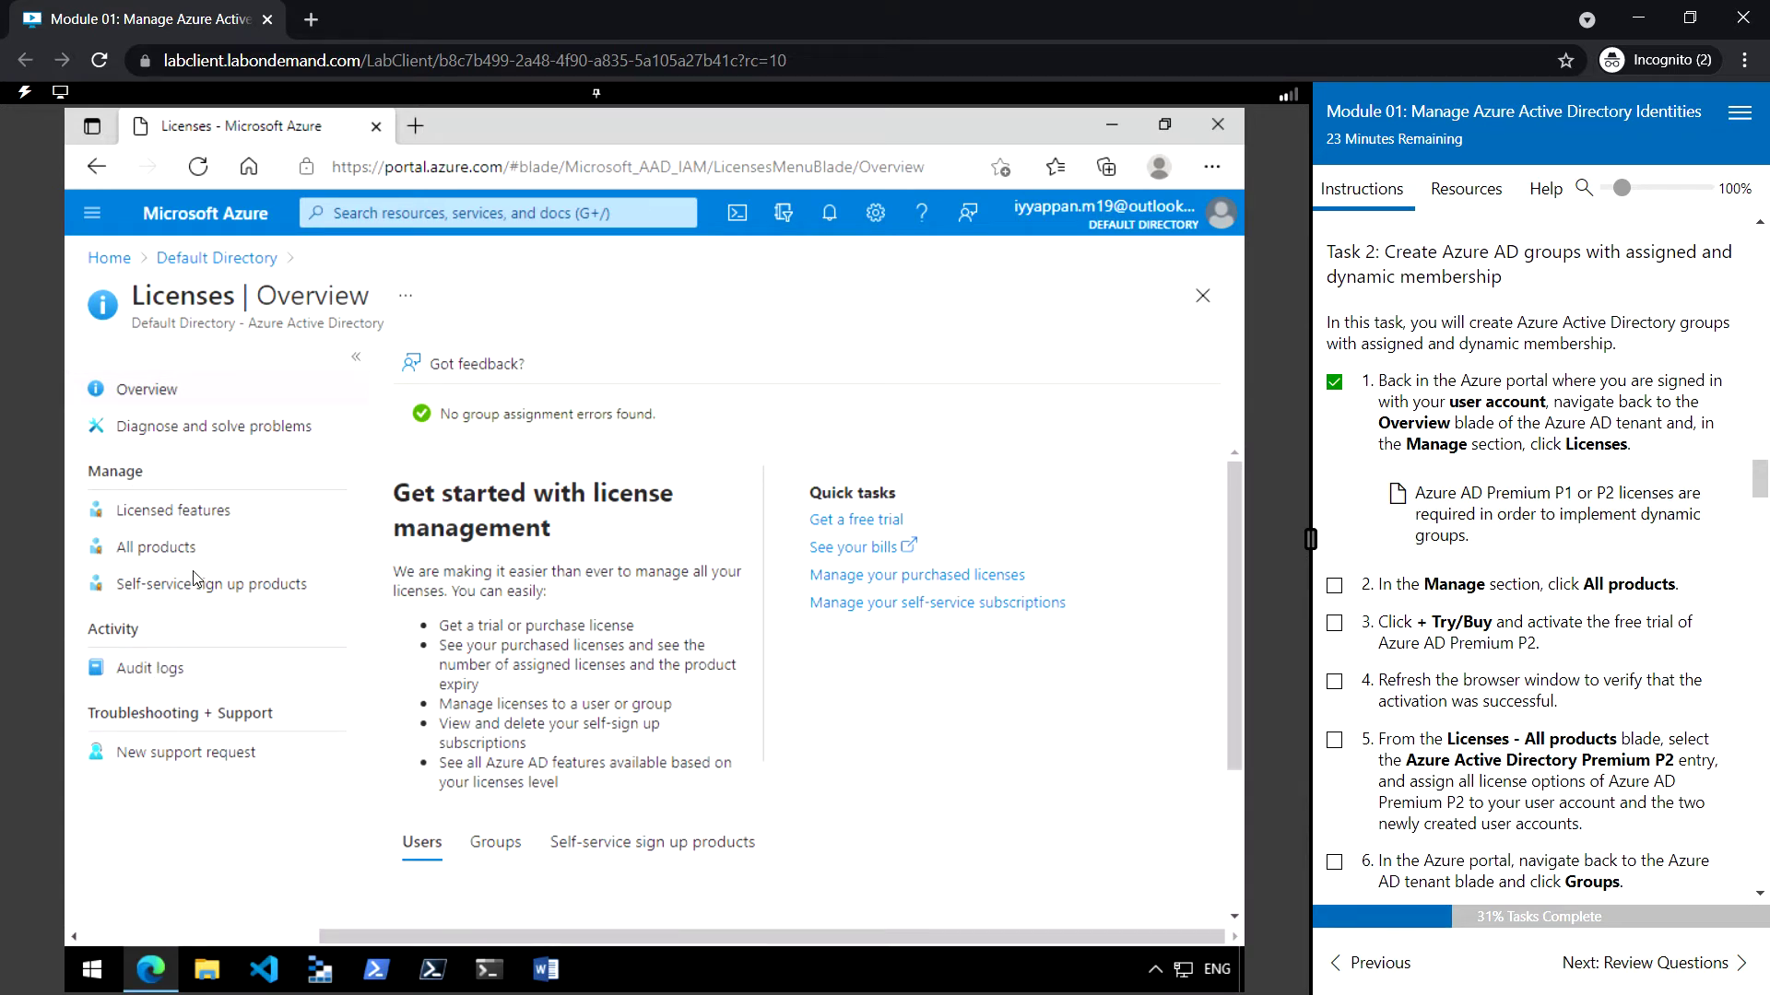
pyautogui.click(172, 554)
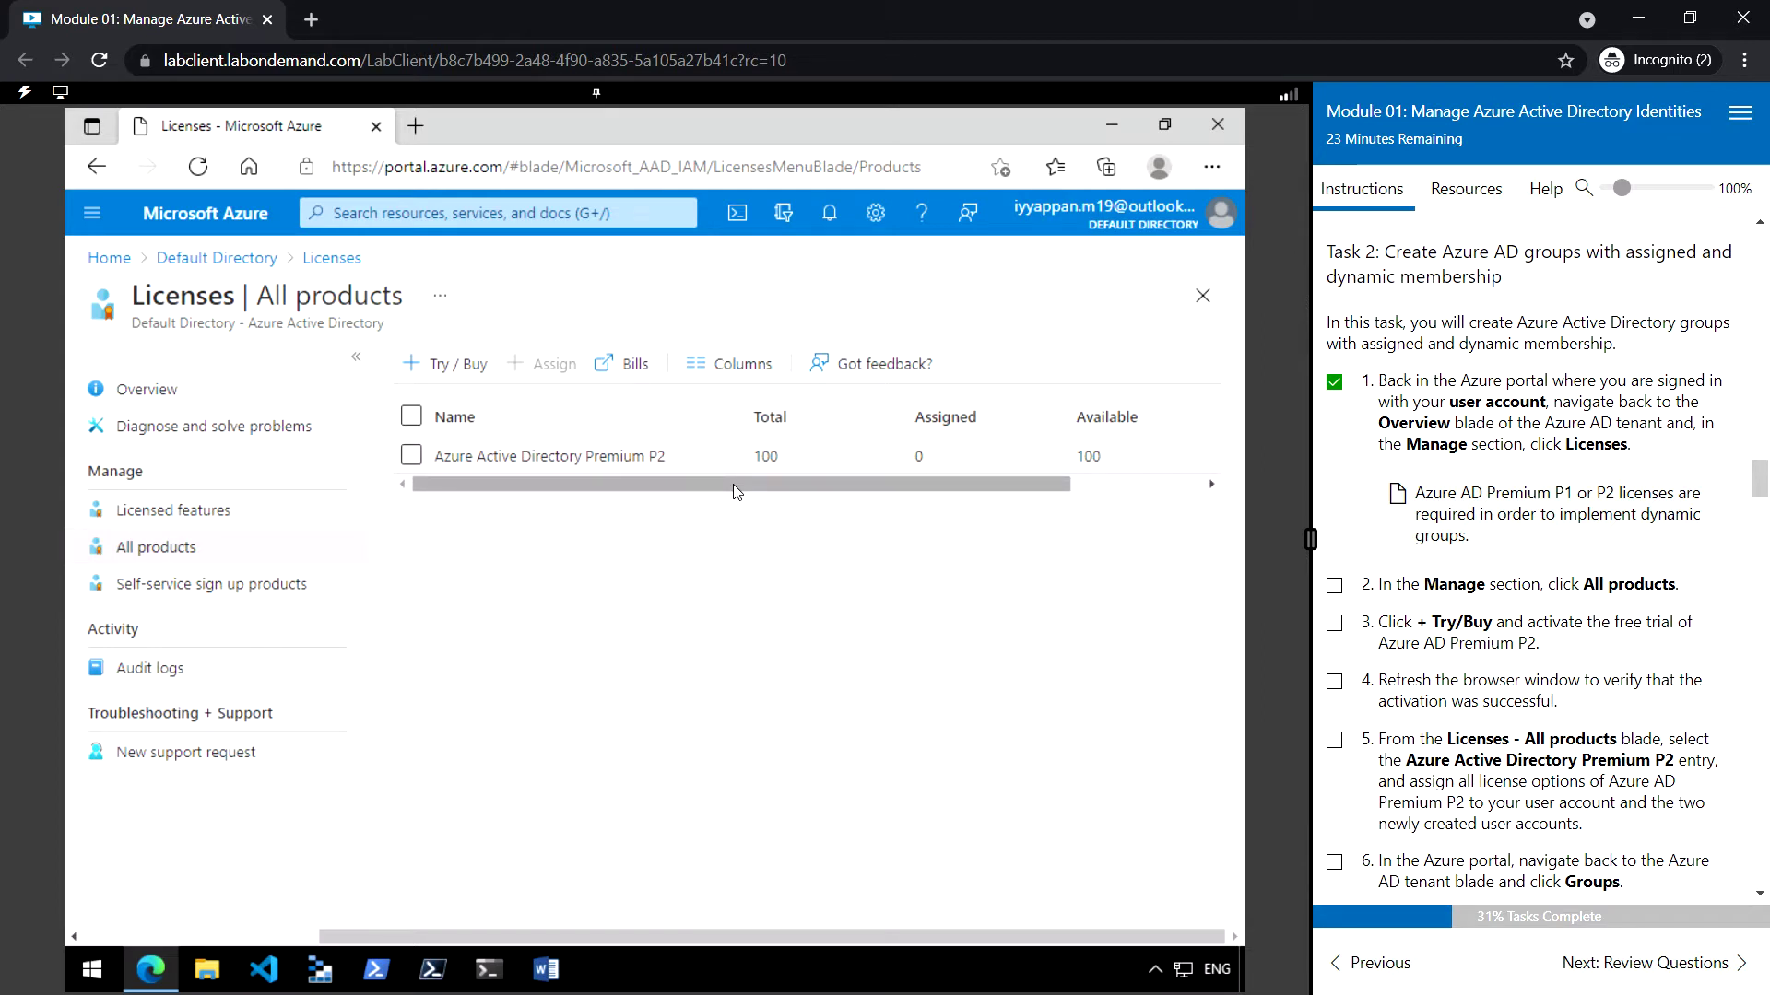
pyautogui.click(447, 379)
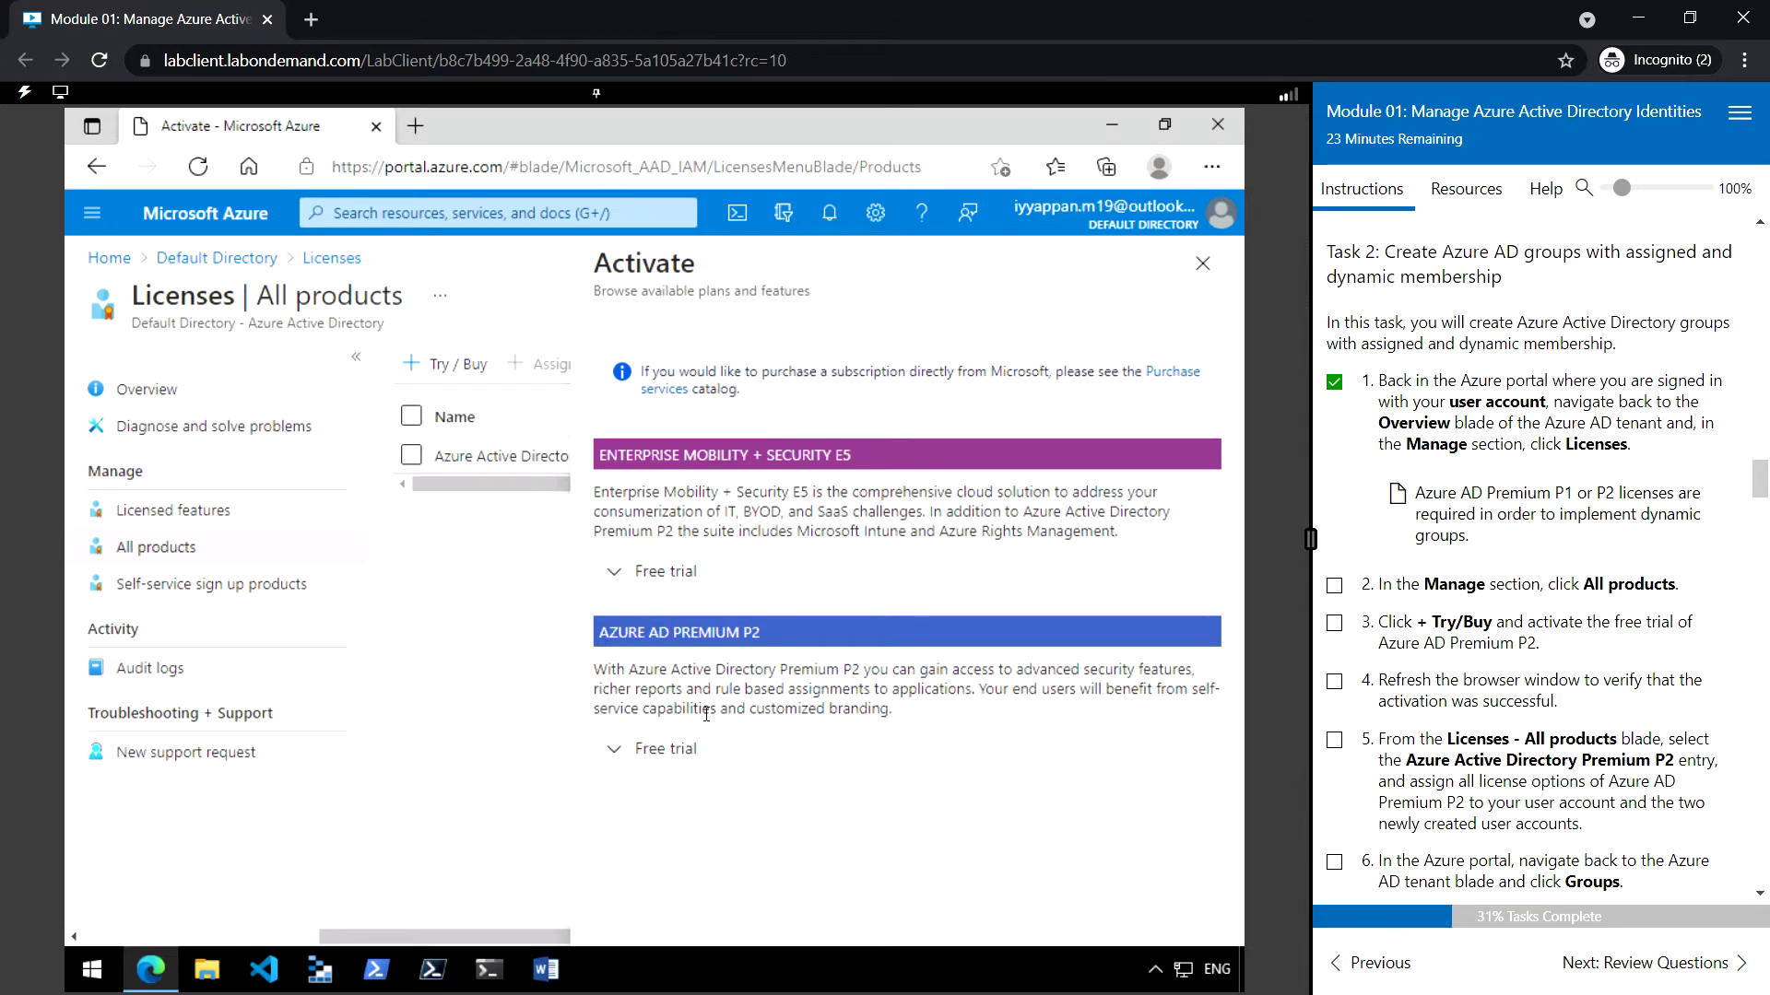
pyautogui.click(671, 754)
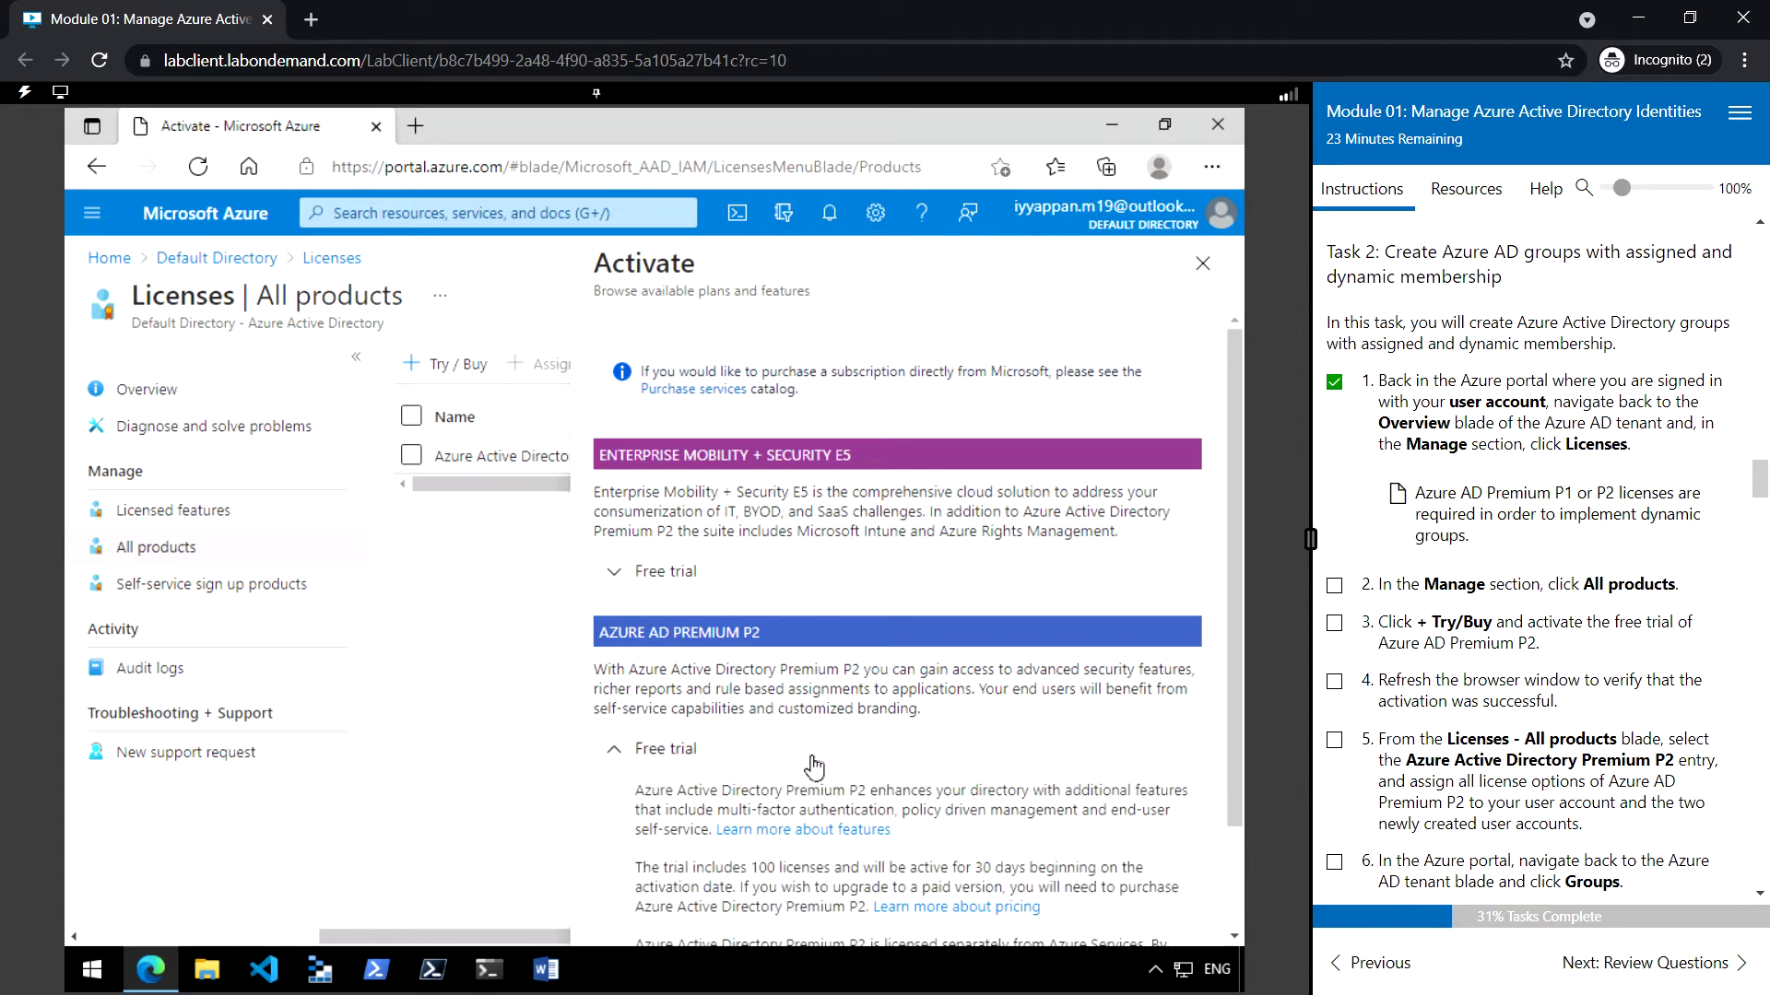
pyautogui.scroll(-1, 783, 770)
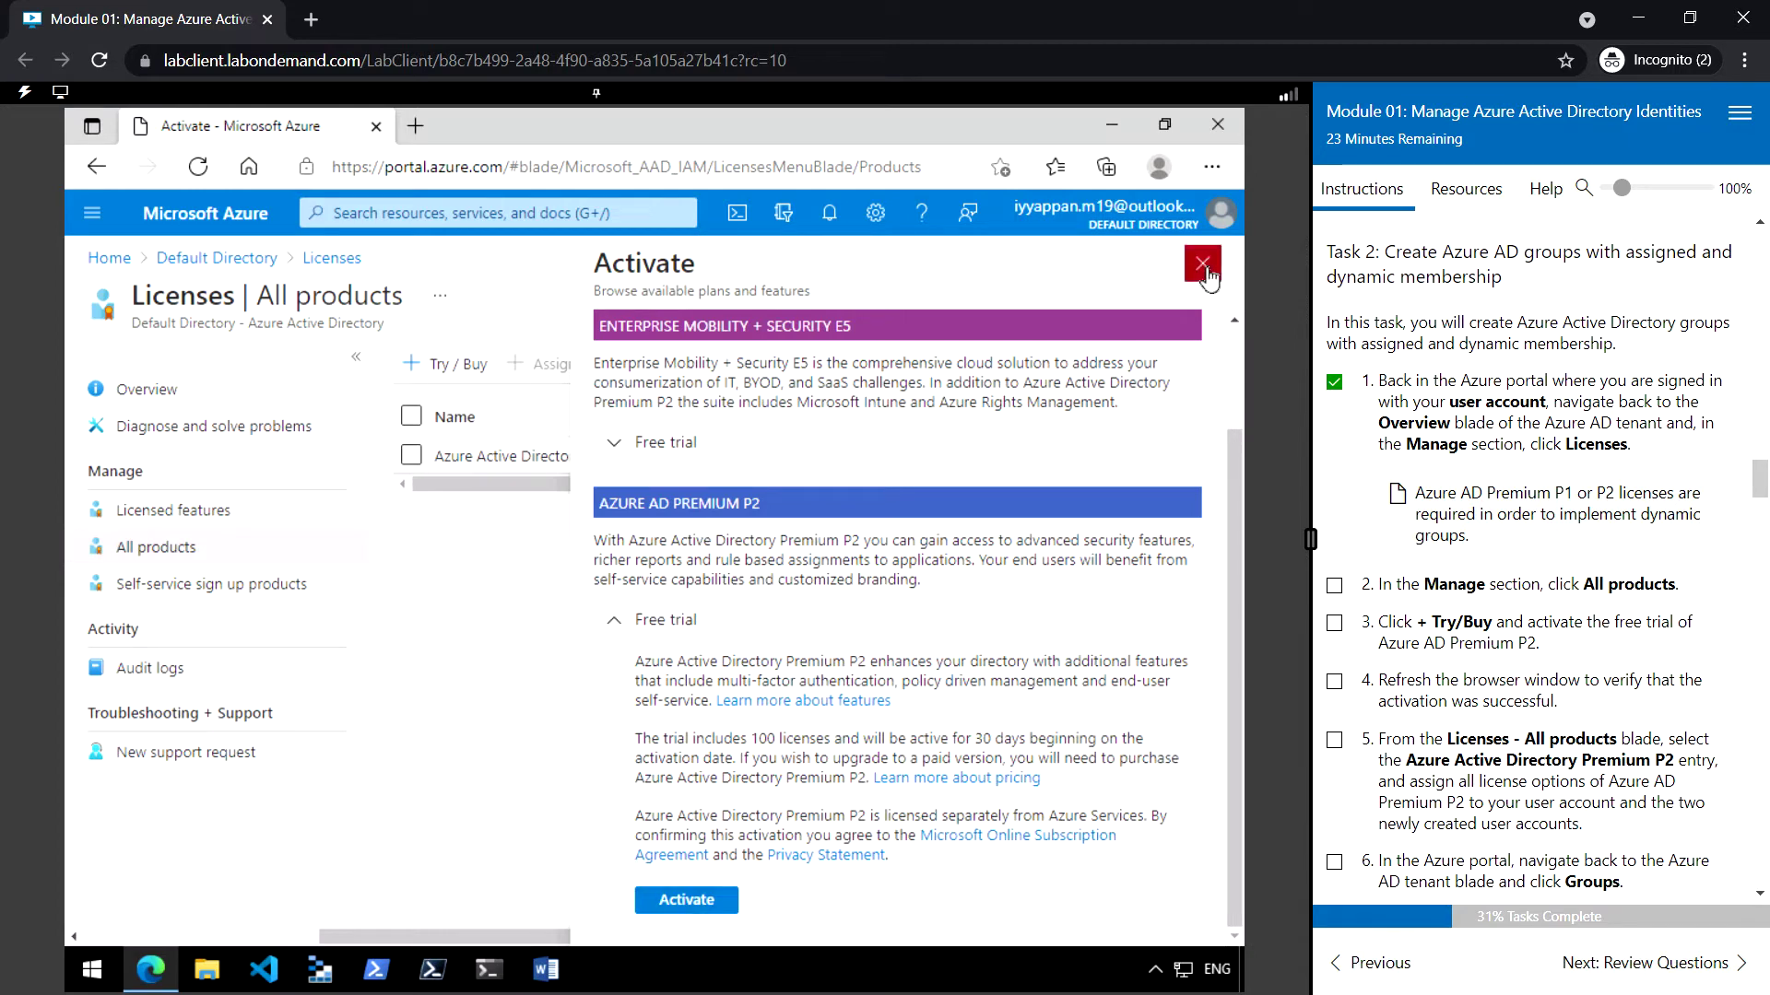
pyautogui.click(1203, 265)
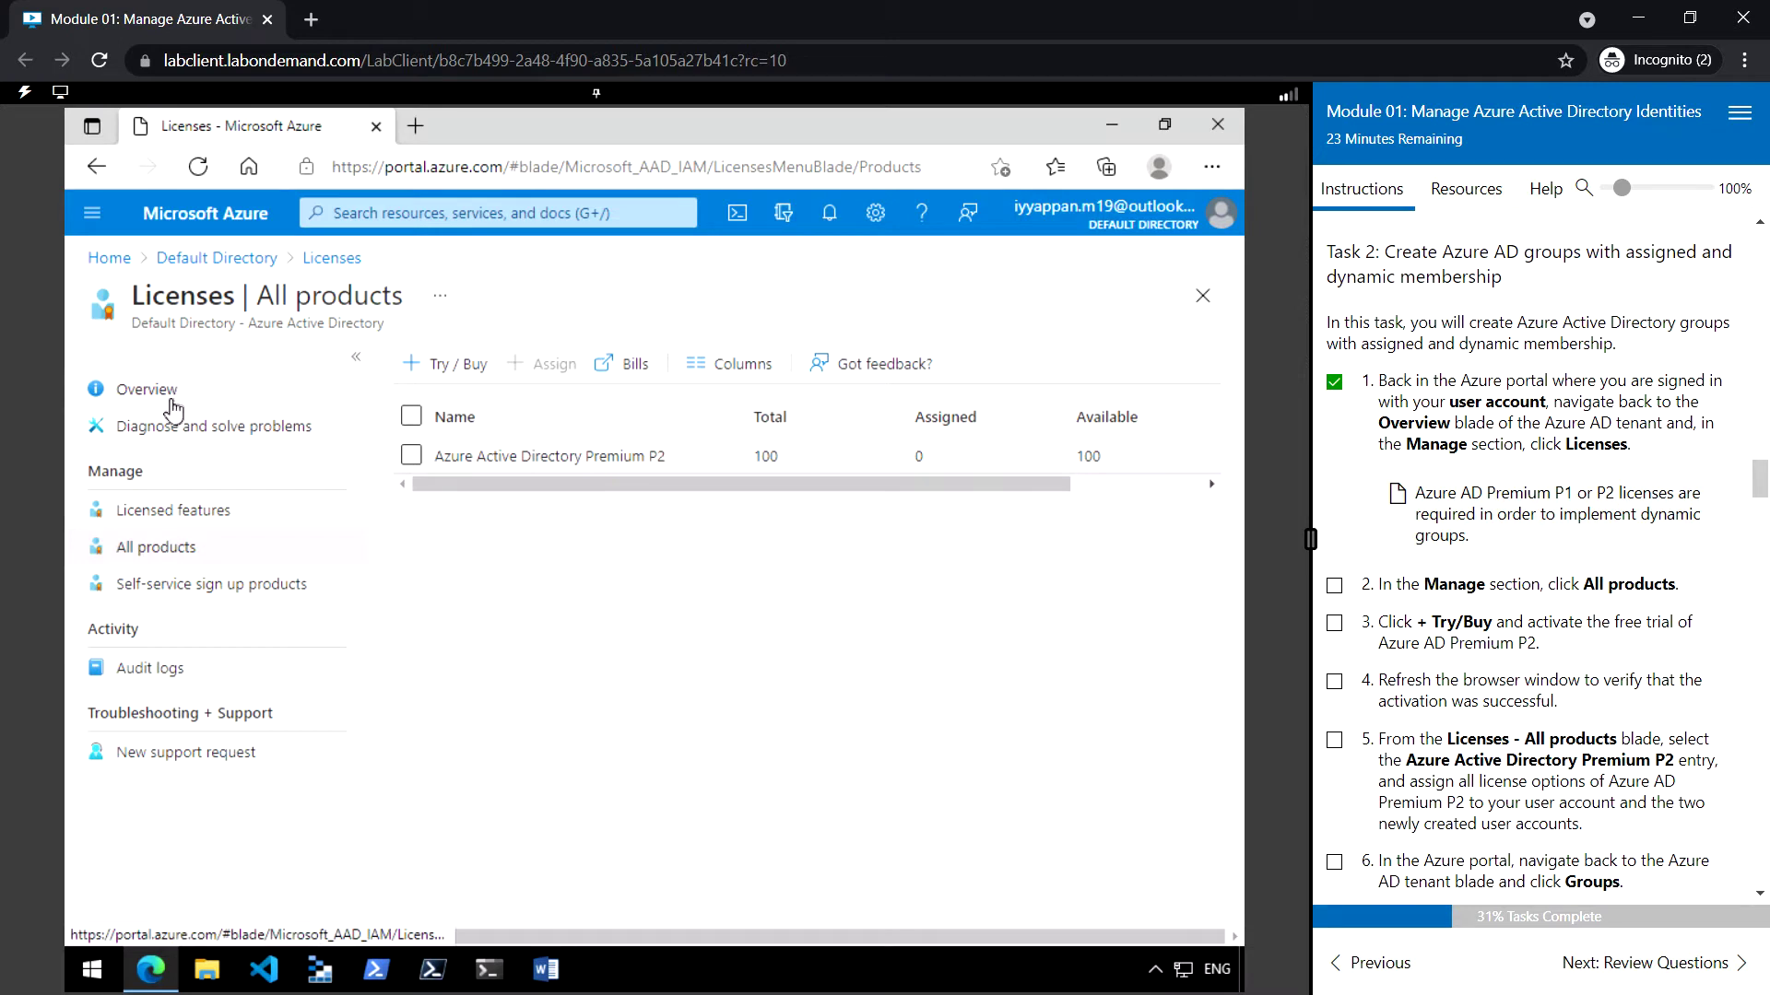
# Step: Return to Default Directory, tick lab steps 2–6, and open the empty All groups list
pyautogui.click(216, 259)
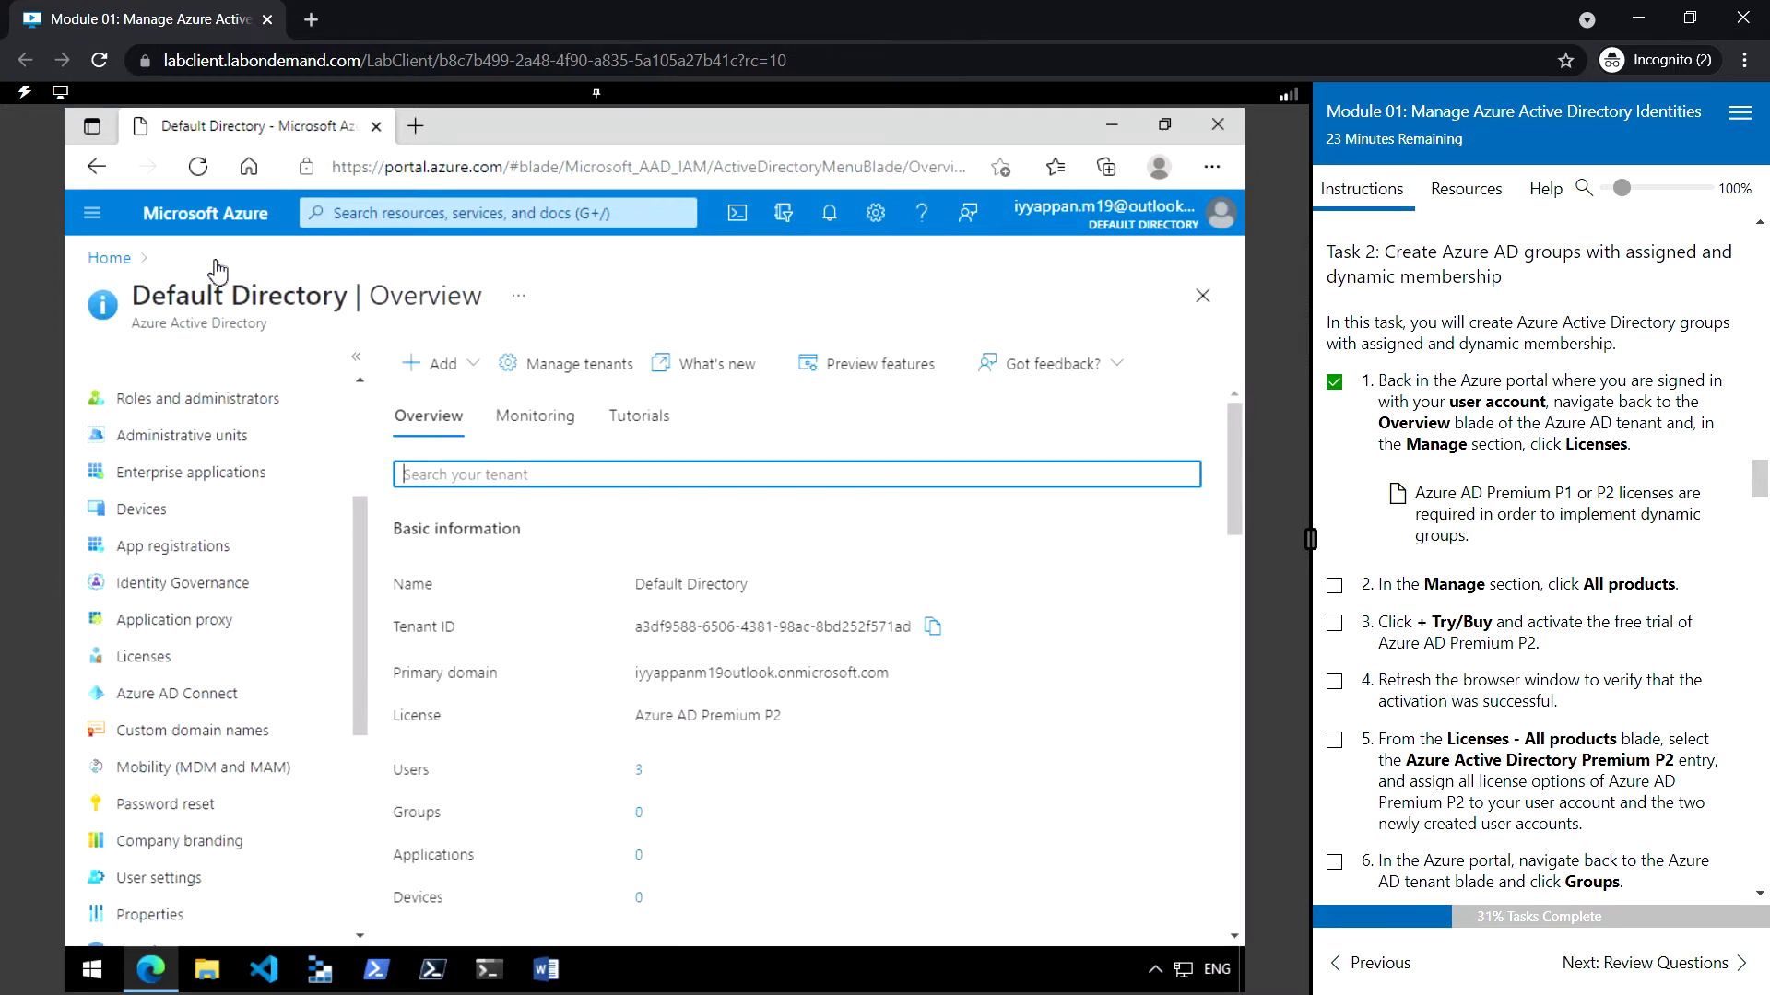
pyautogui.scroll(3, 209, 535)
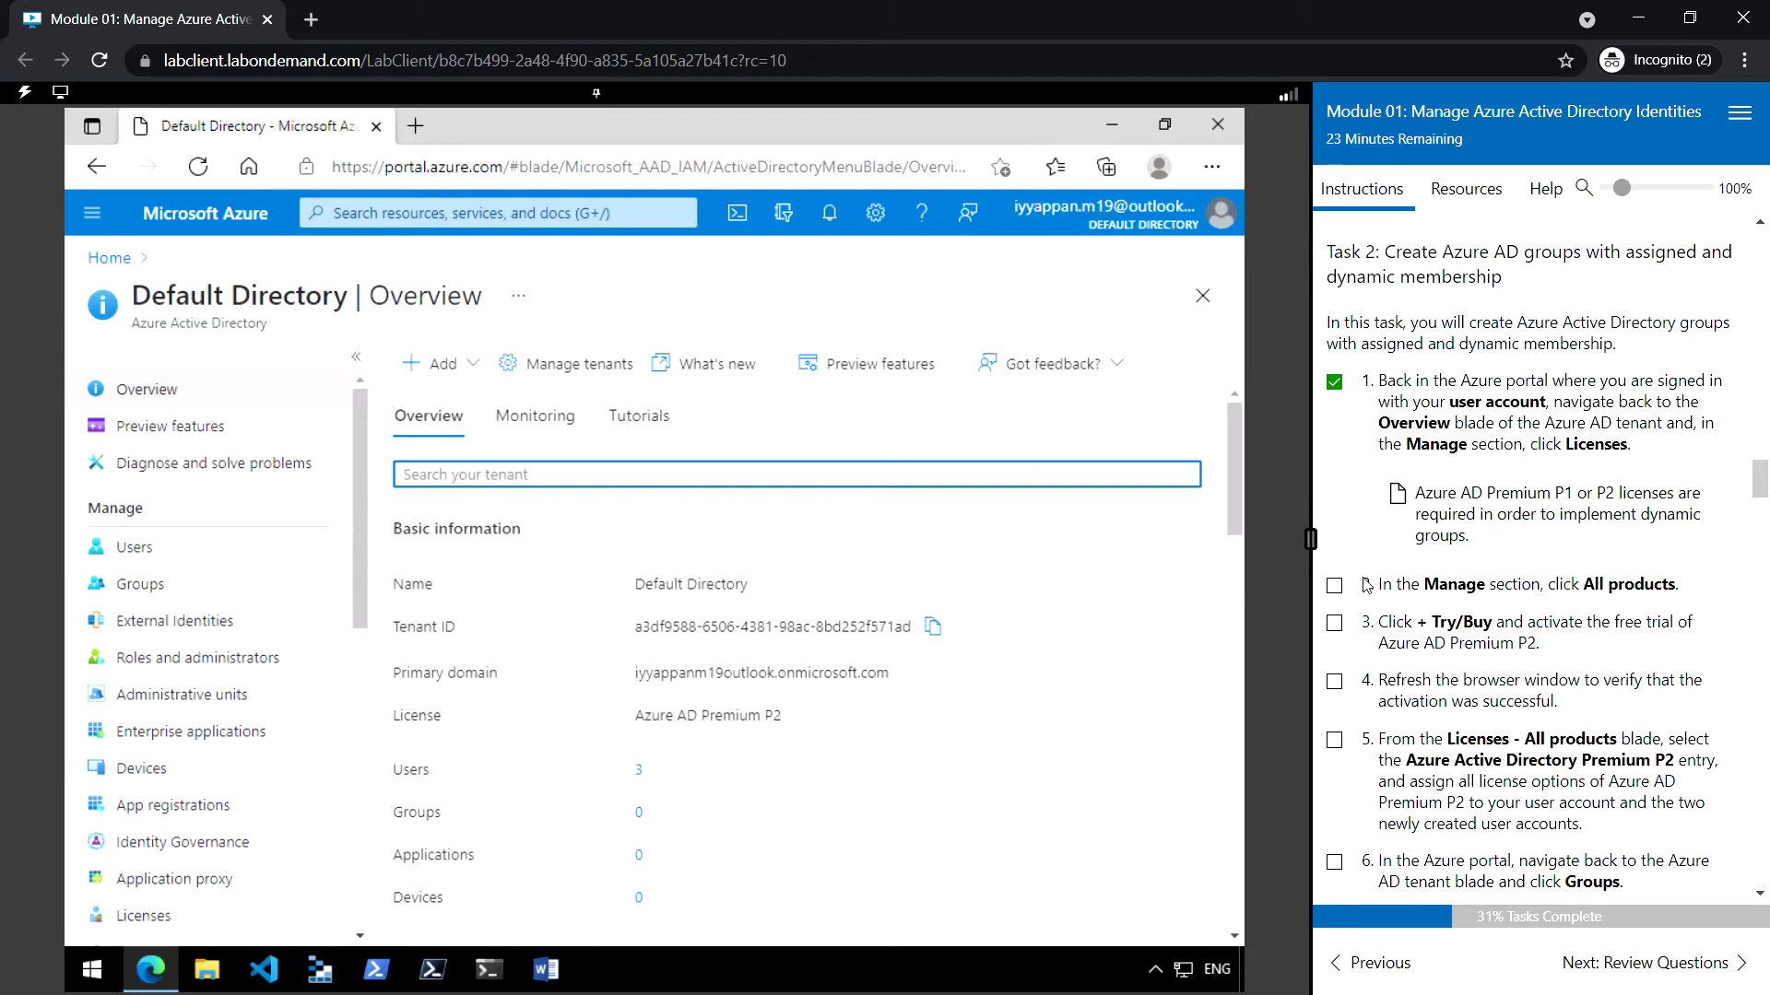
pyautogui.scroll(-2, 1455, 616)
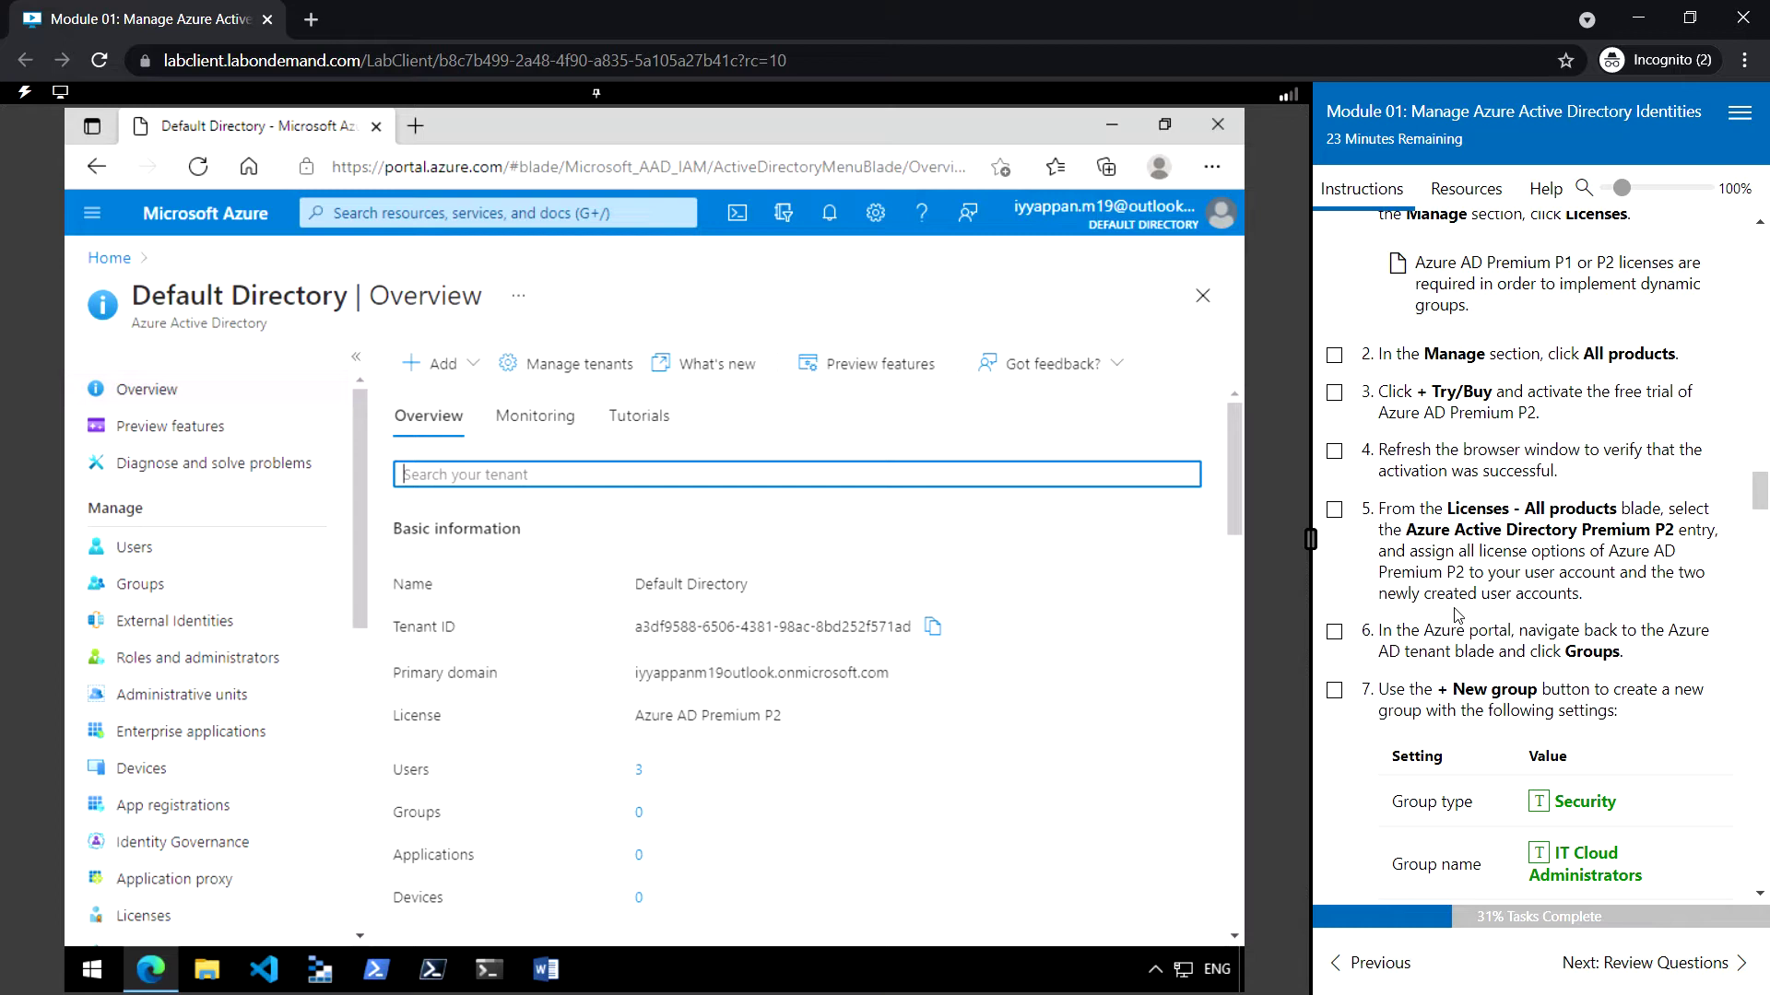
pyautogui.scroll(-1, 1454, 616)
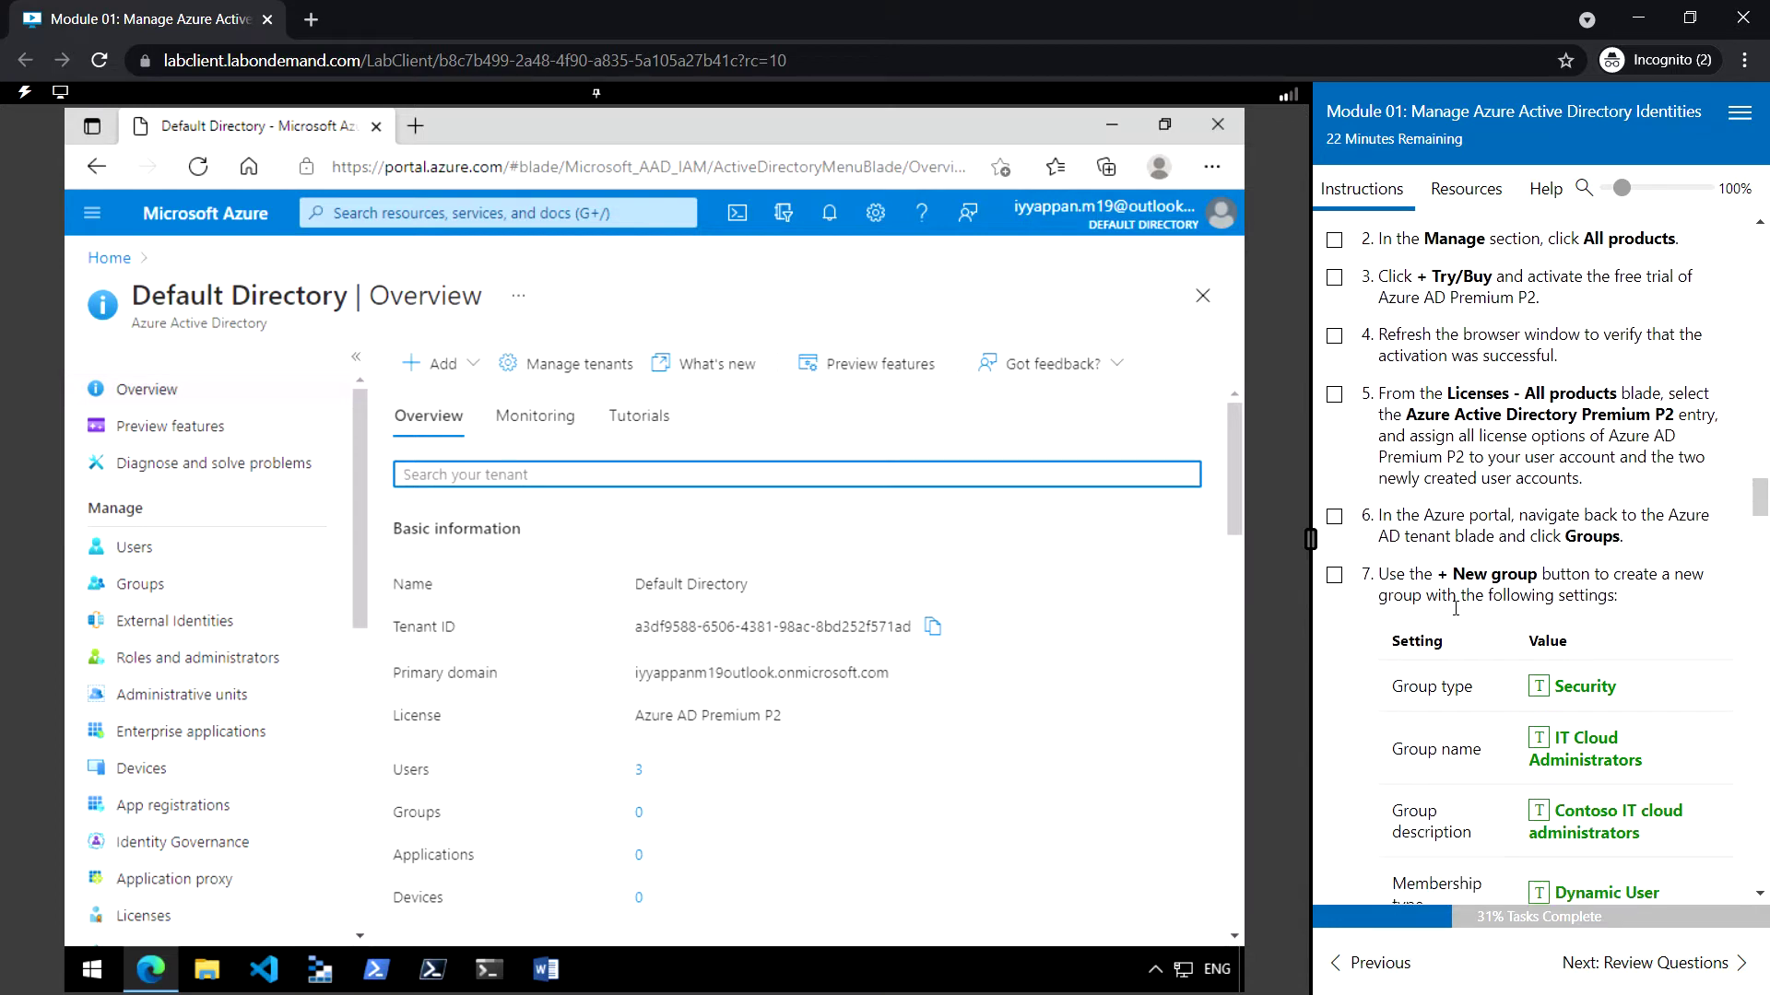
pyautogui.click(1334, 517)
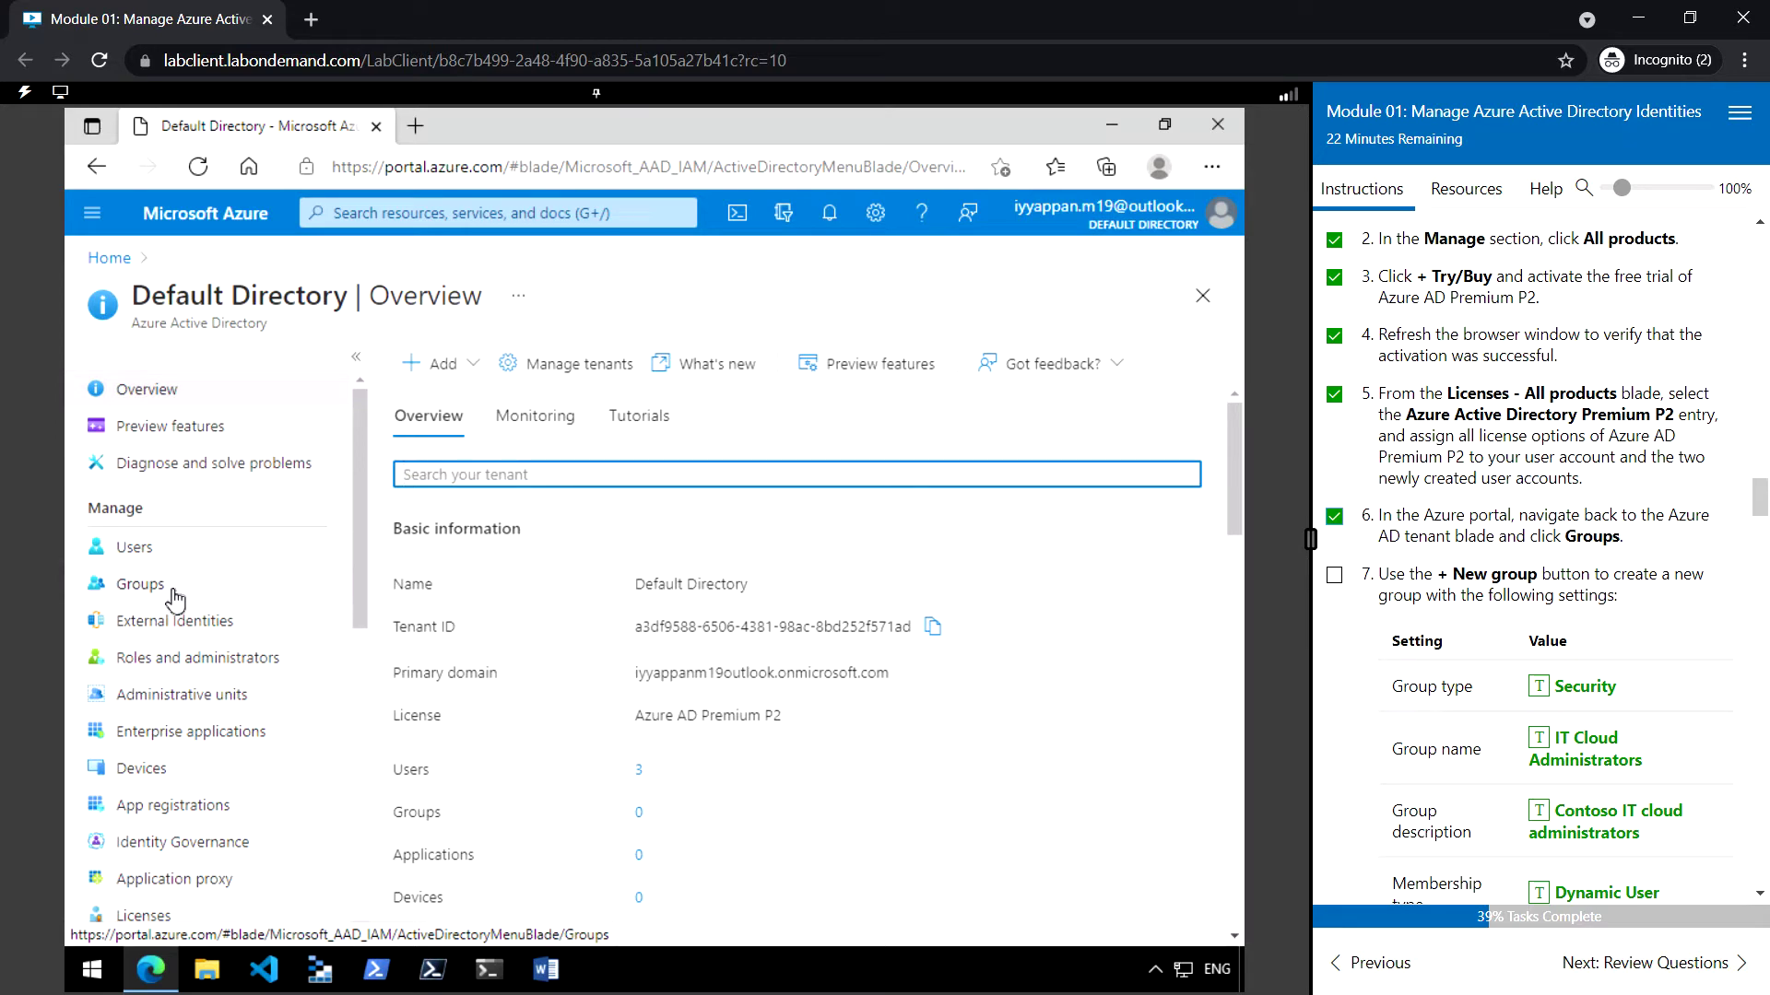
pyautogui.click(170, 588)
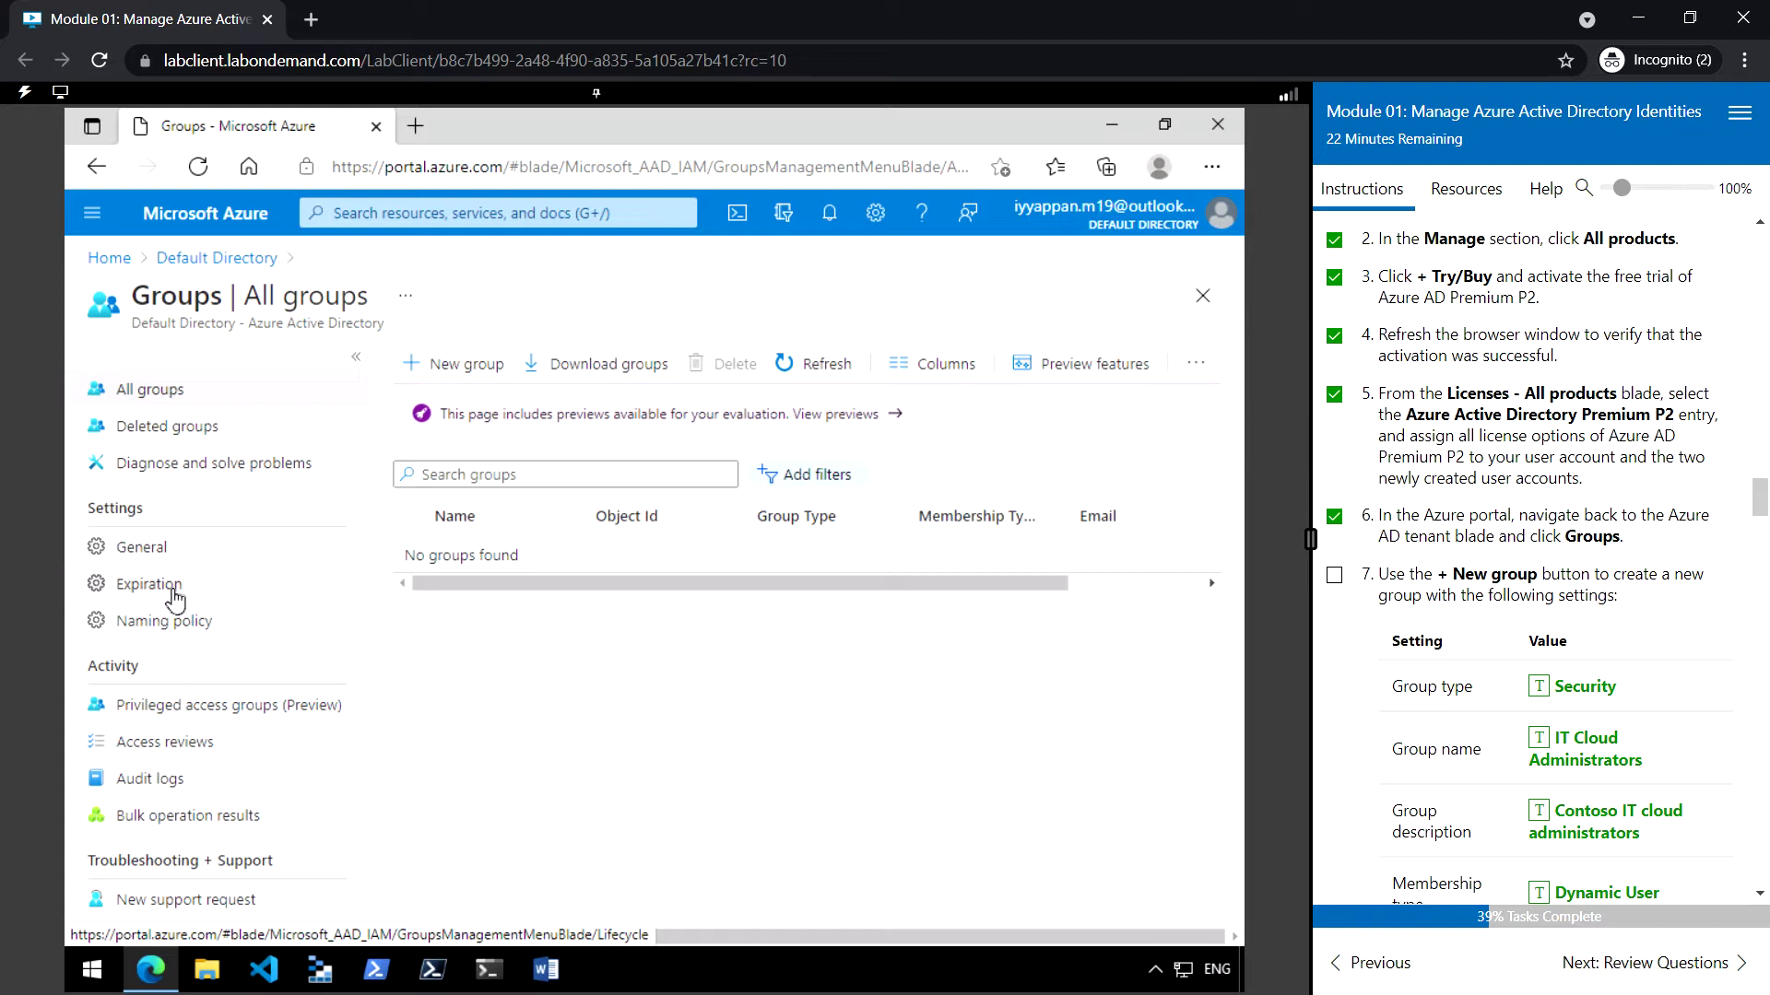
# Step: Start a new Security group named IT Cloud Administrators
pyautogui.click(456, 366)
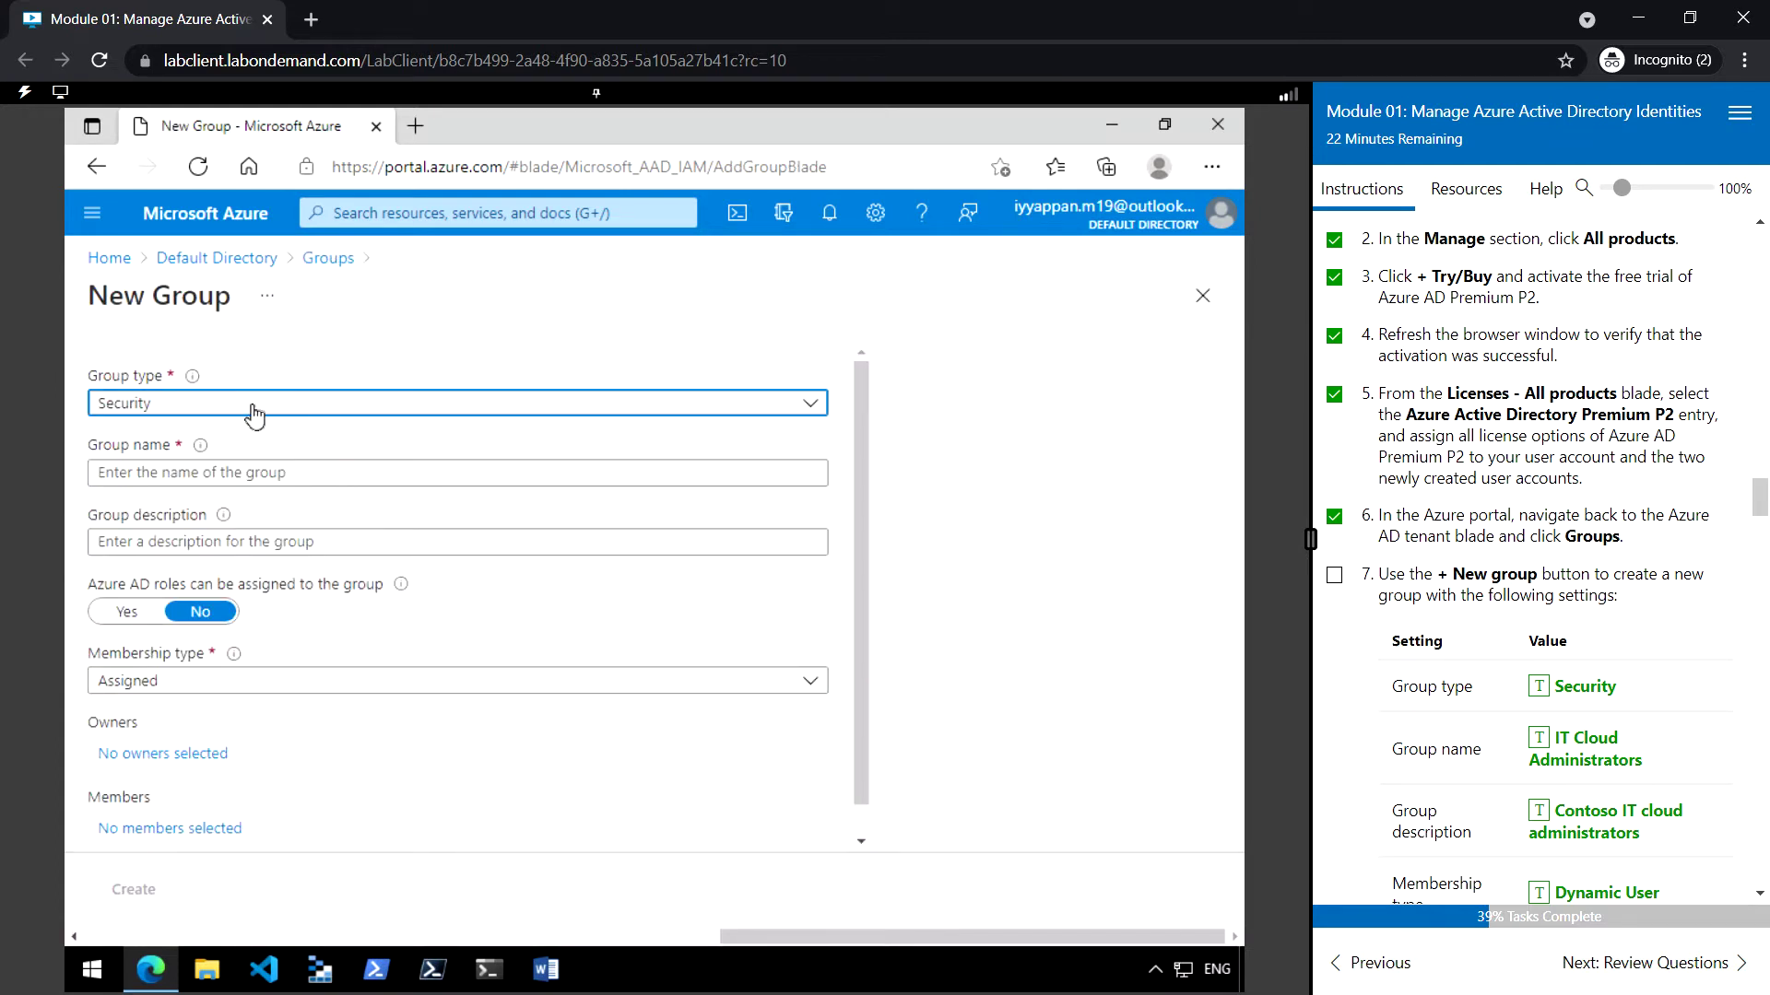
pyautogui.click(254, 414)
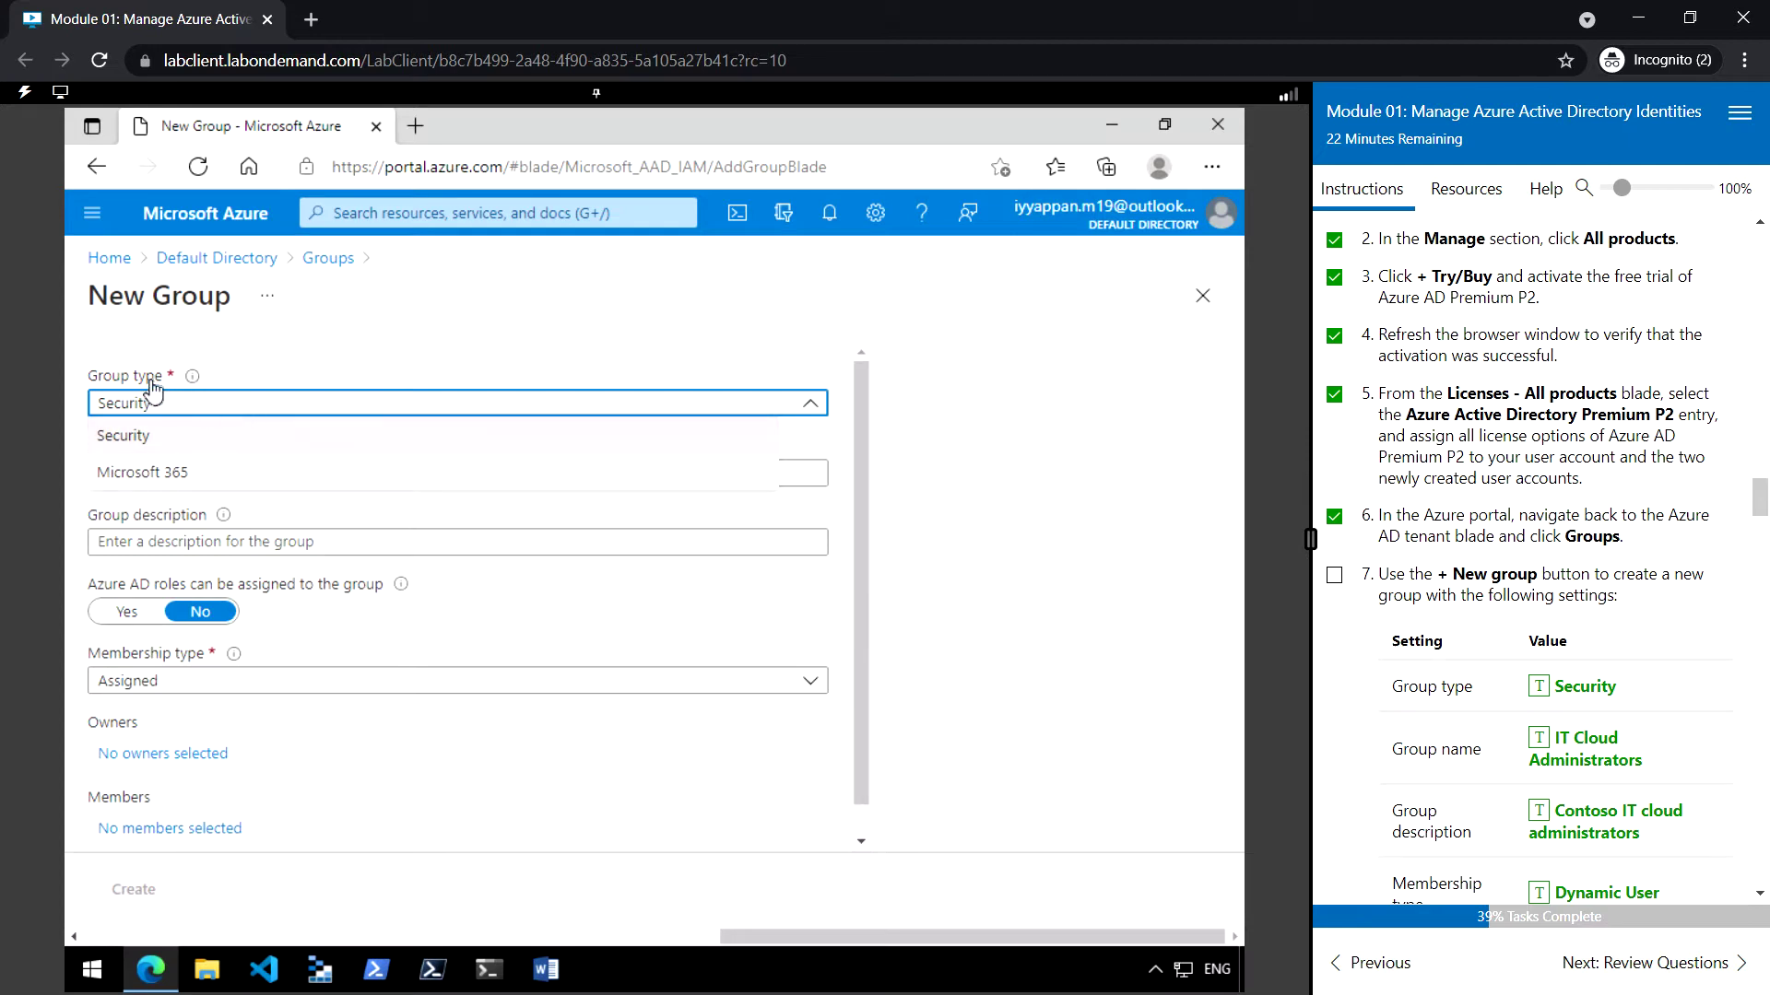
pyautogui.click(223, 436)
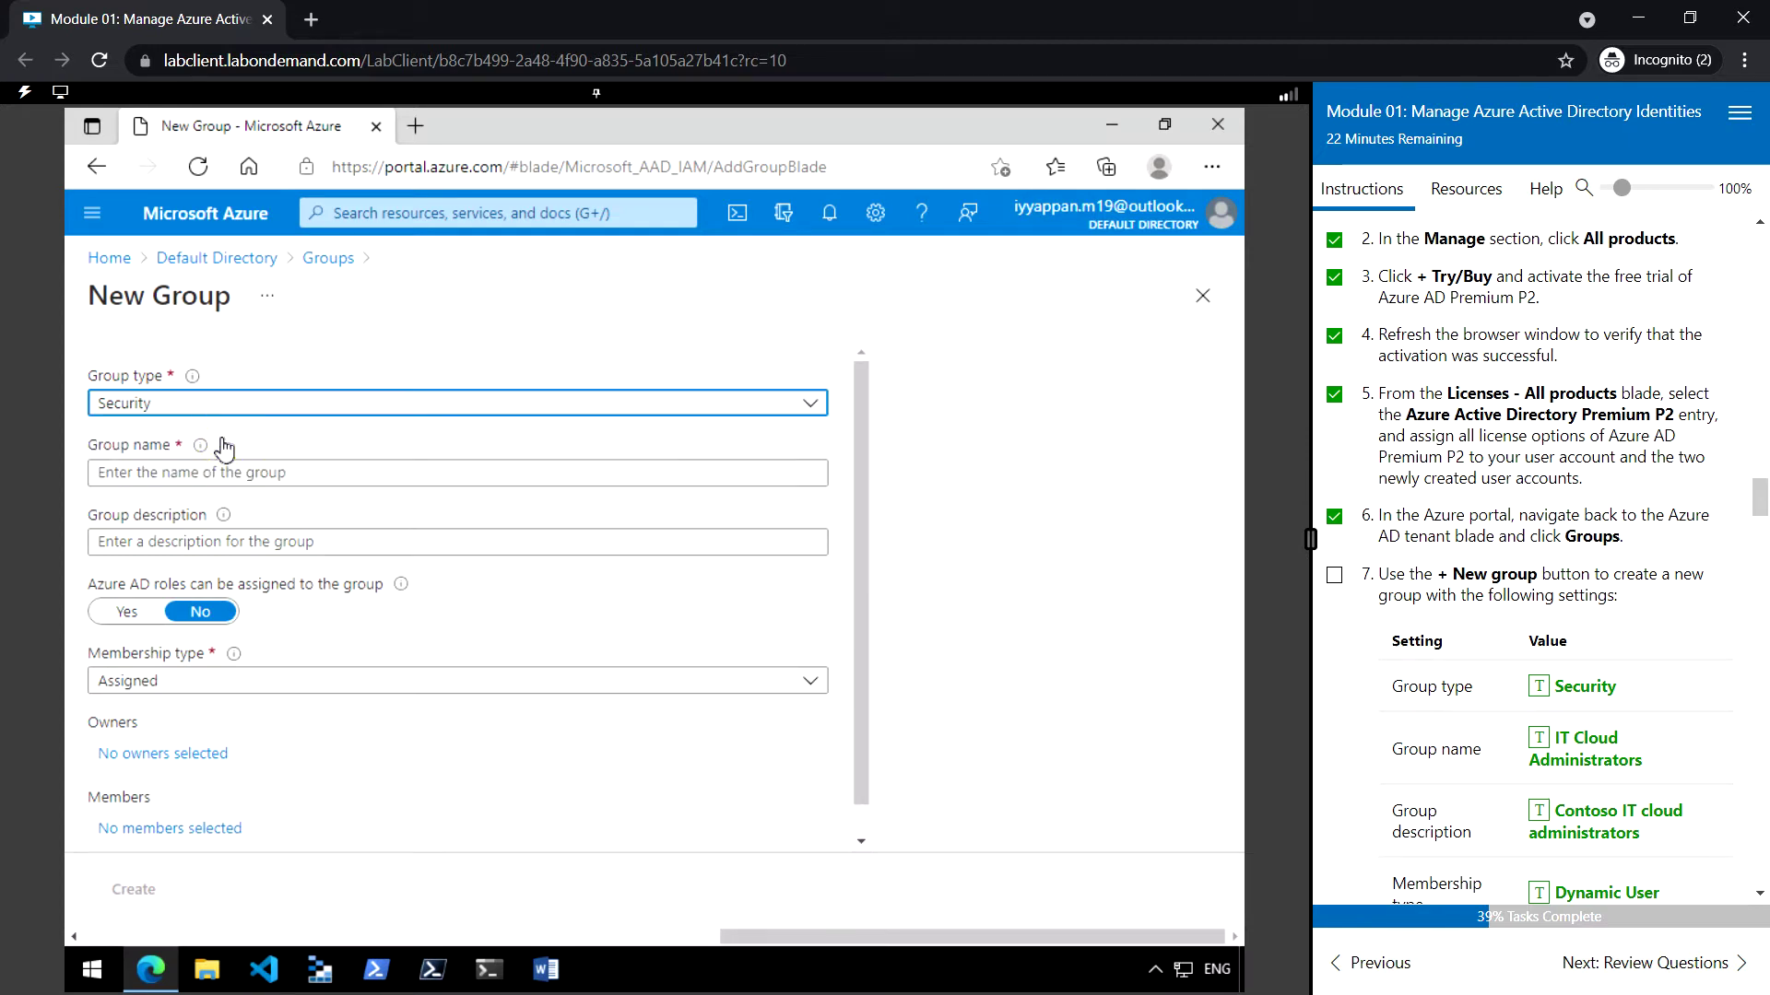
pyautogui.click(235, 472)
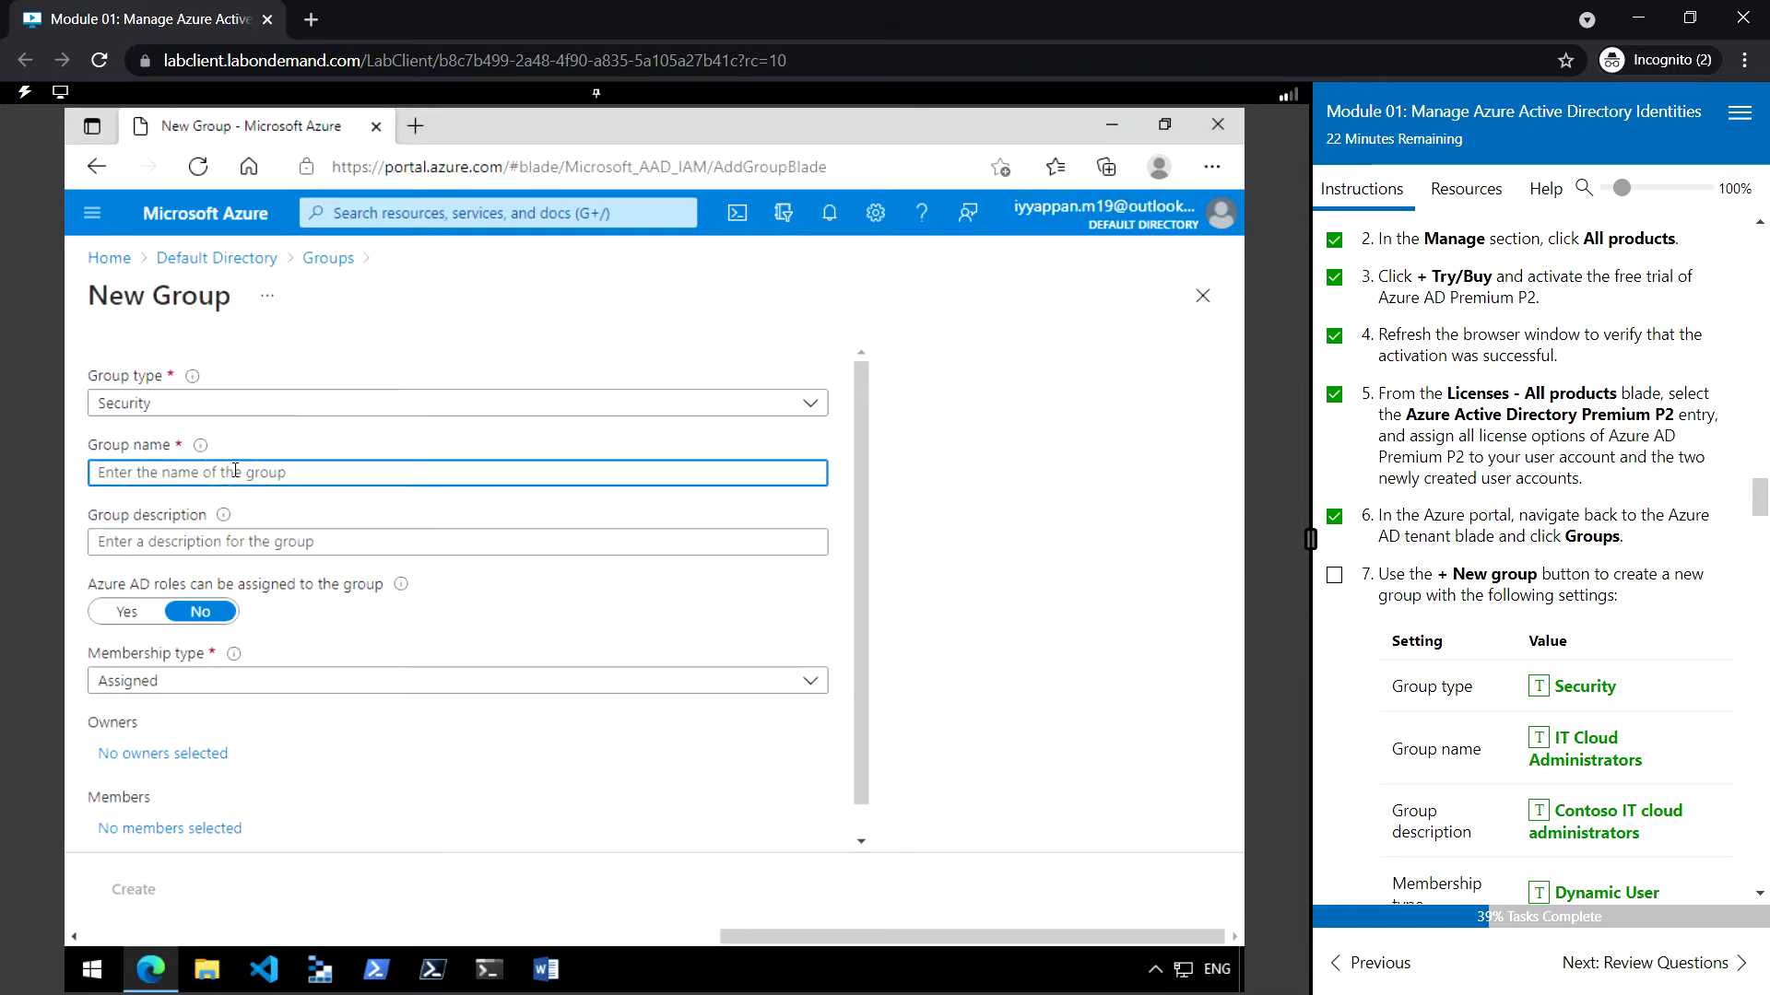
pyautogui.click(1540, 688)
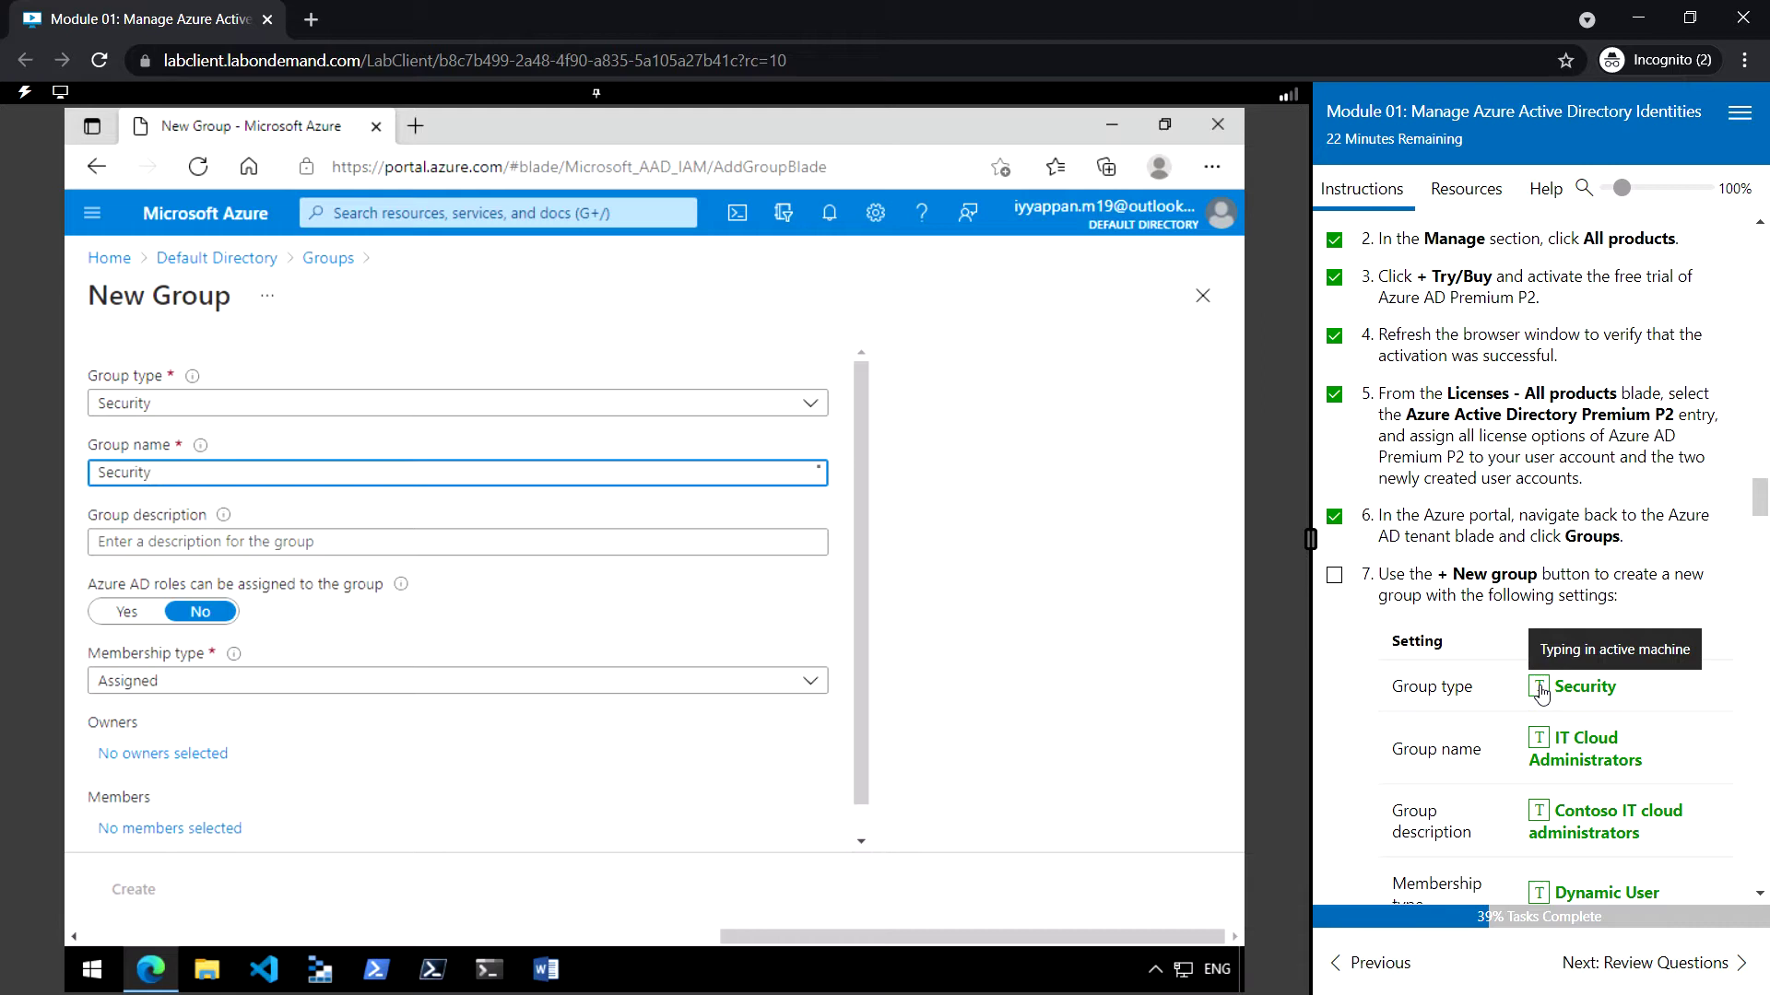
pyautogui.click(129, 473)
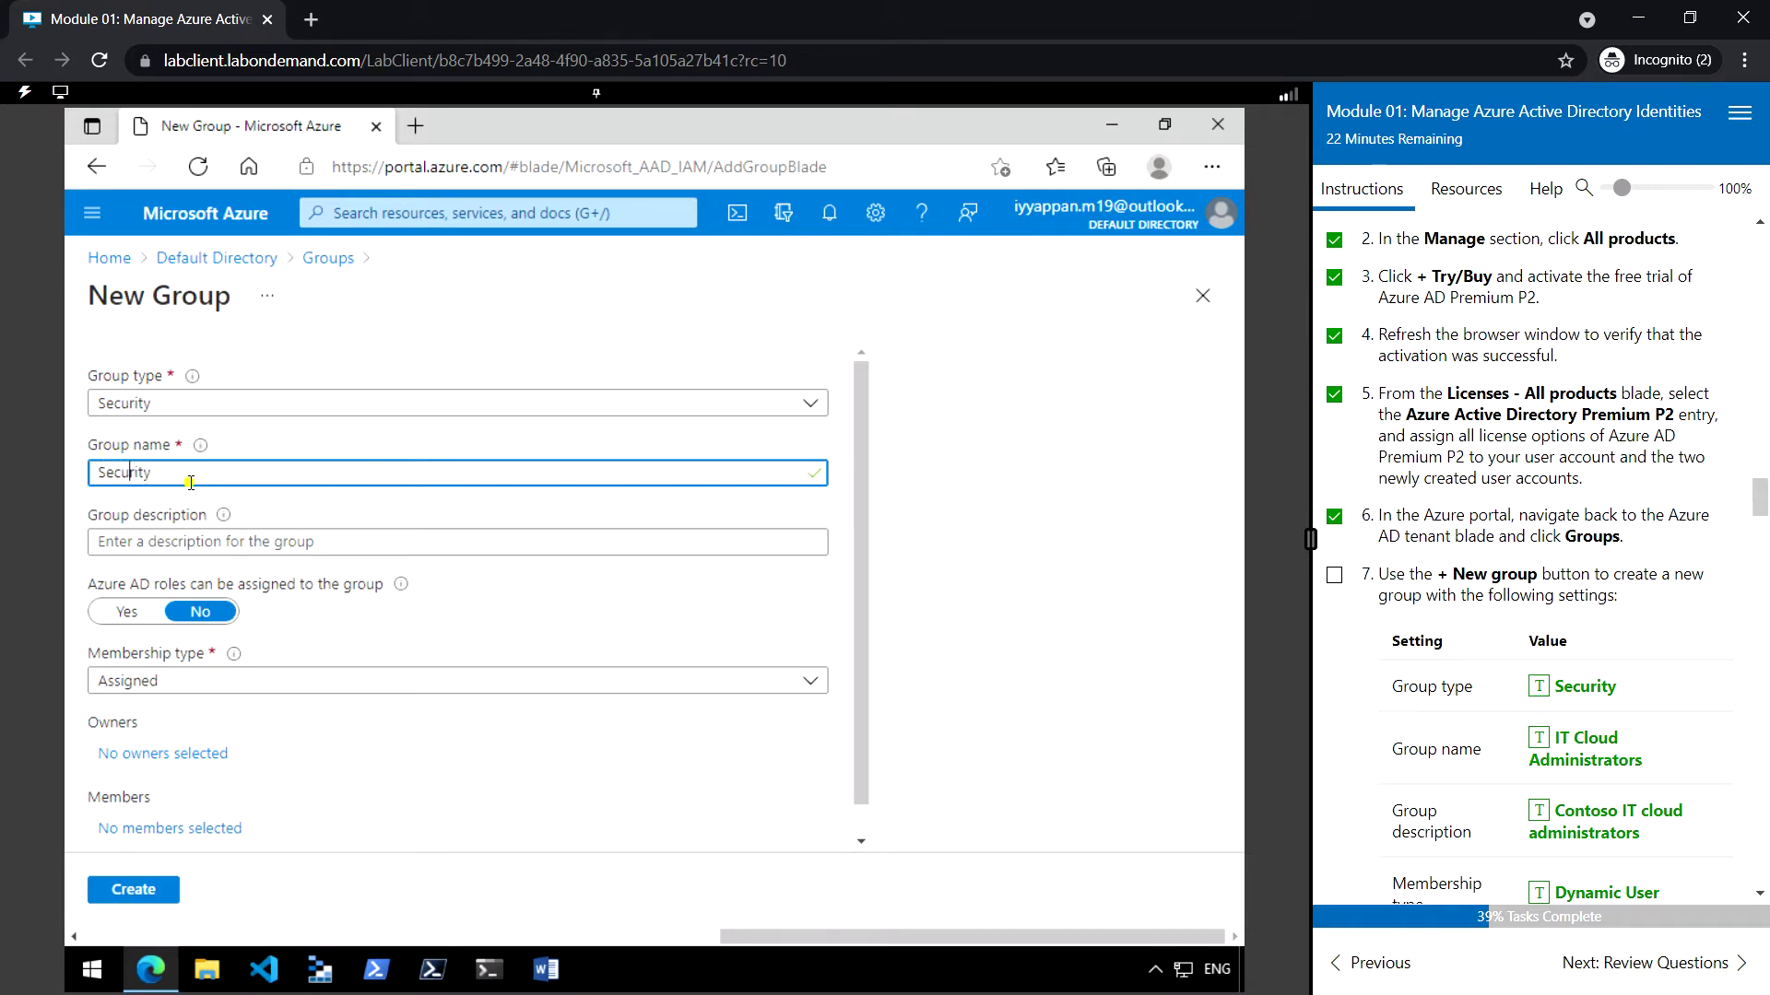
pyautogui.click(188, 482)
pyautogui.press('BackSpace')
pyautogui.press('BackSpace')
pyautogui.press('BackSpace')
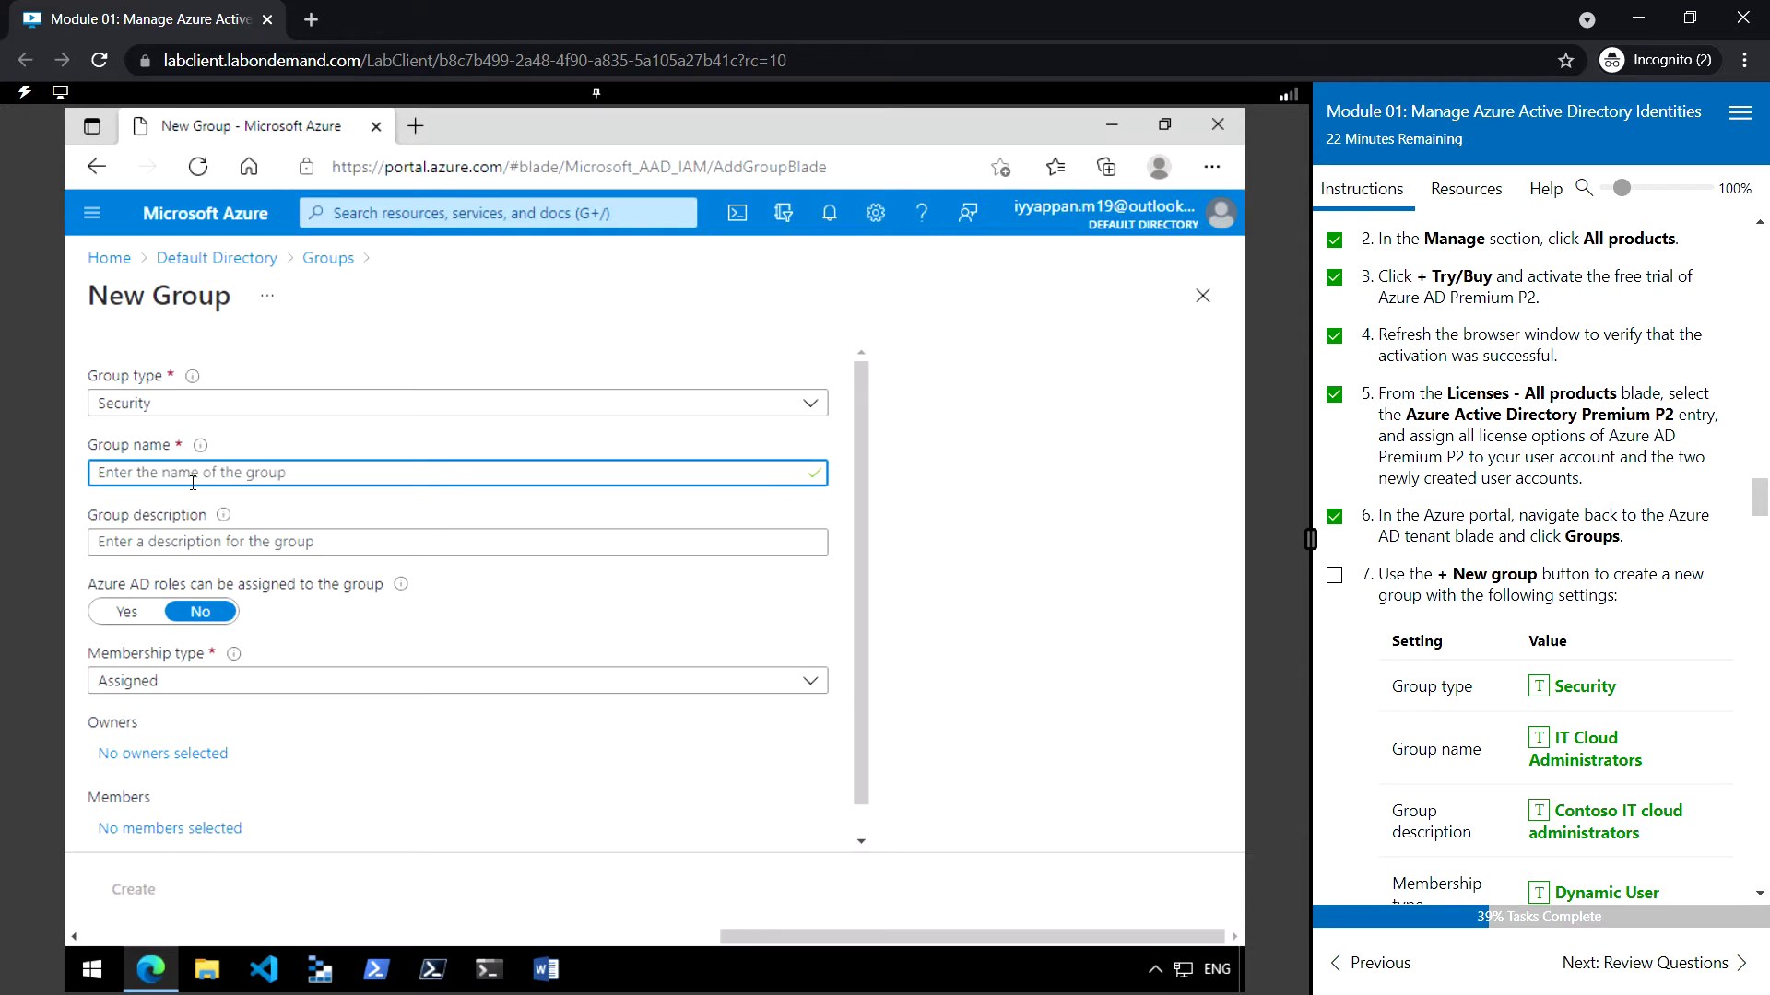
pyautogui.click(1539, 743)
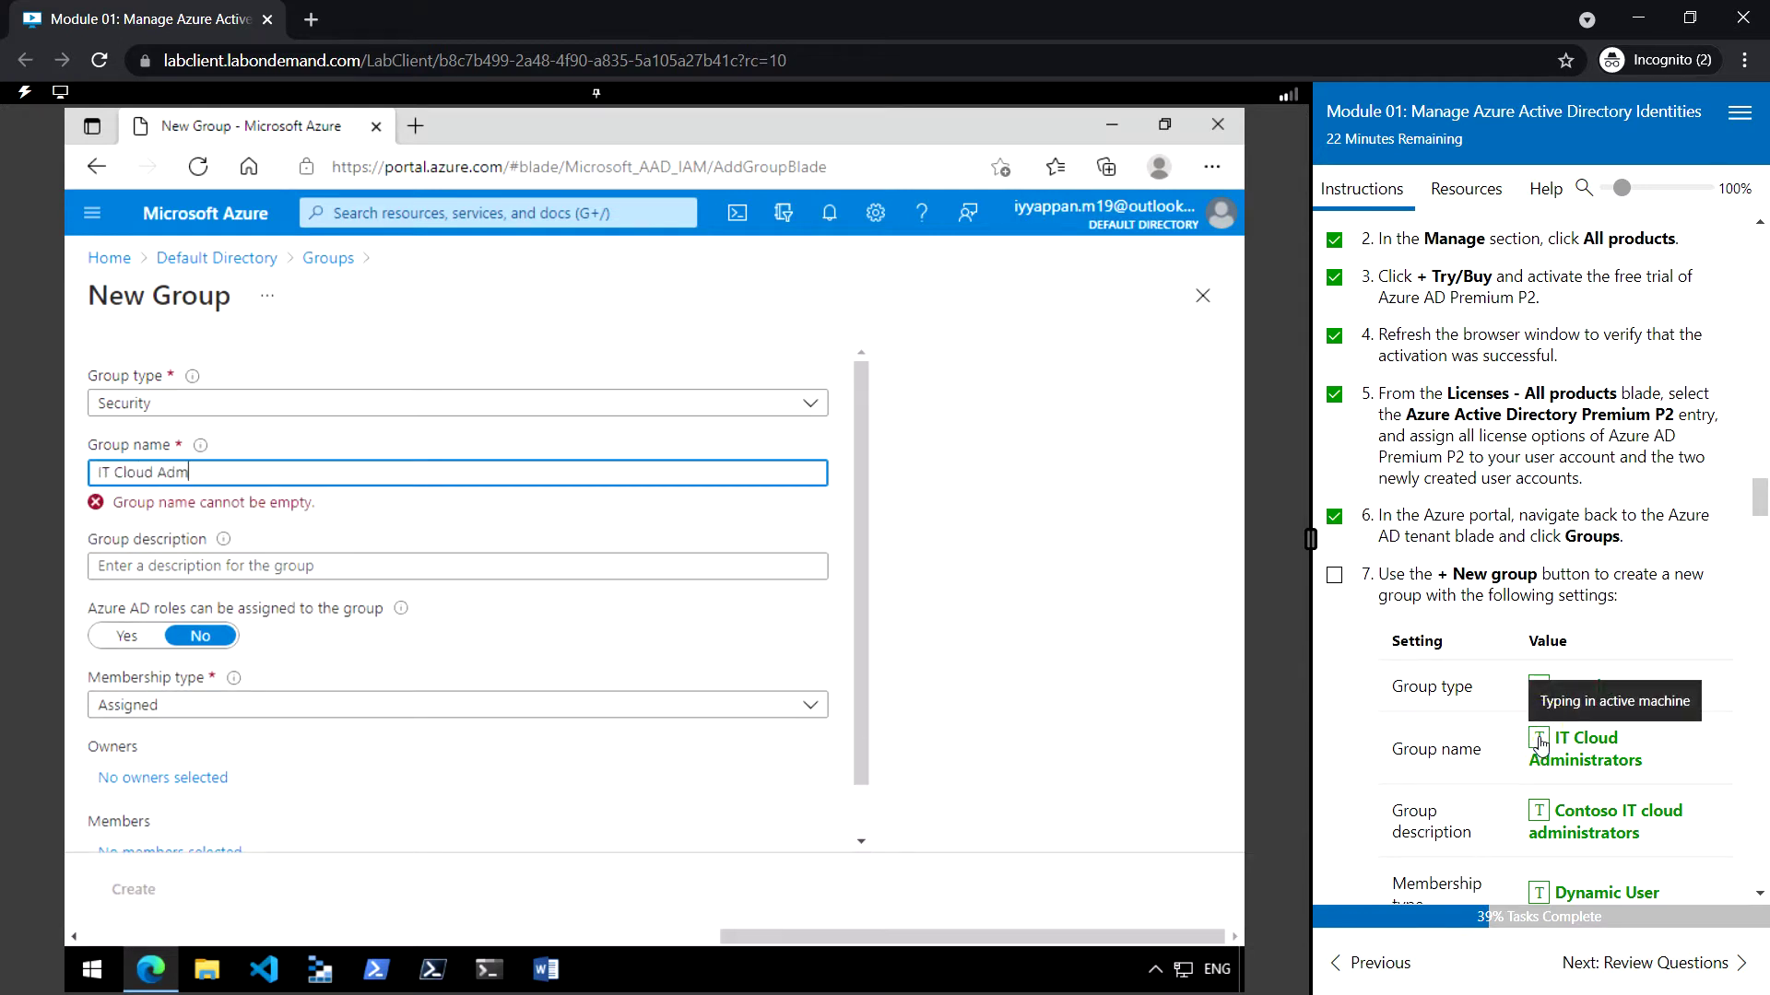
pyautogui.scroll(-1, 1539, 743)
# Step: Add the Contoso IT cloud administrators description and set membership to Dynamic User
pyautogui.click(365, 549)
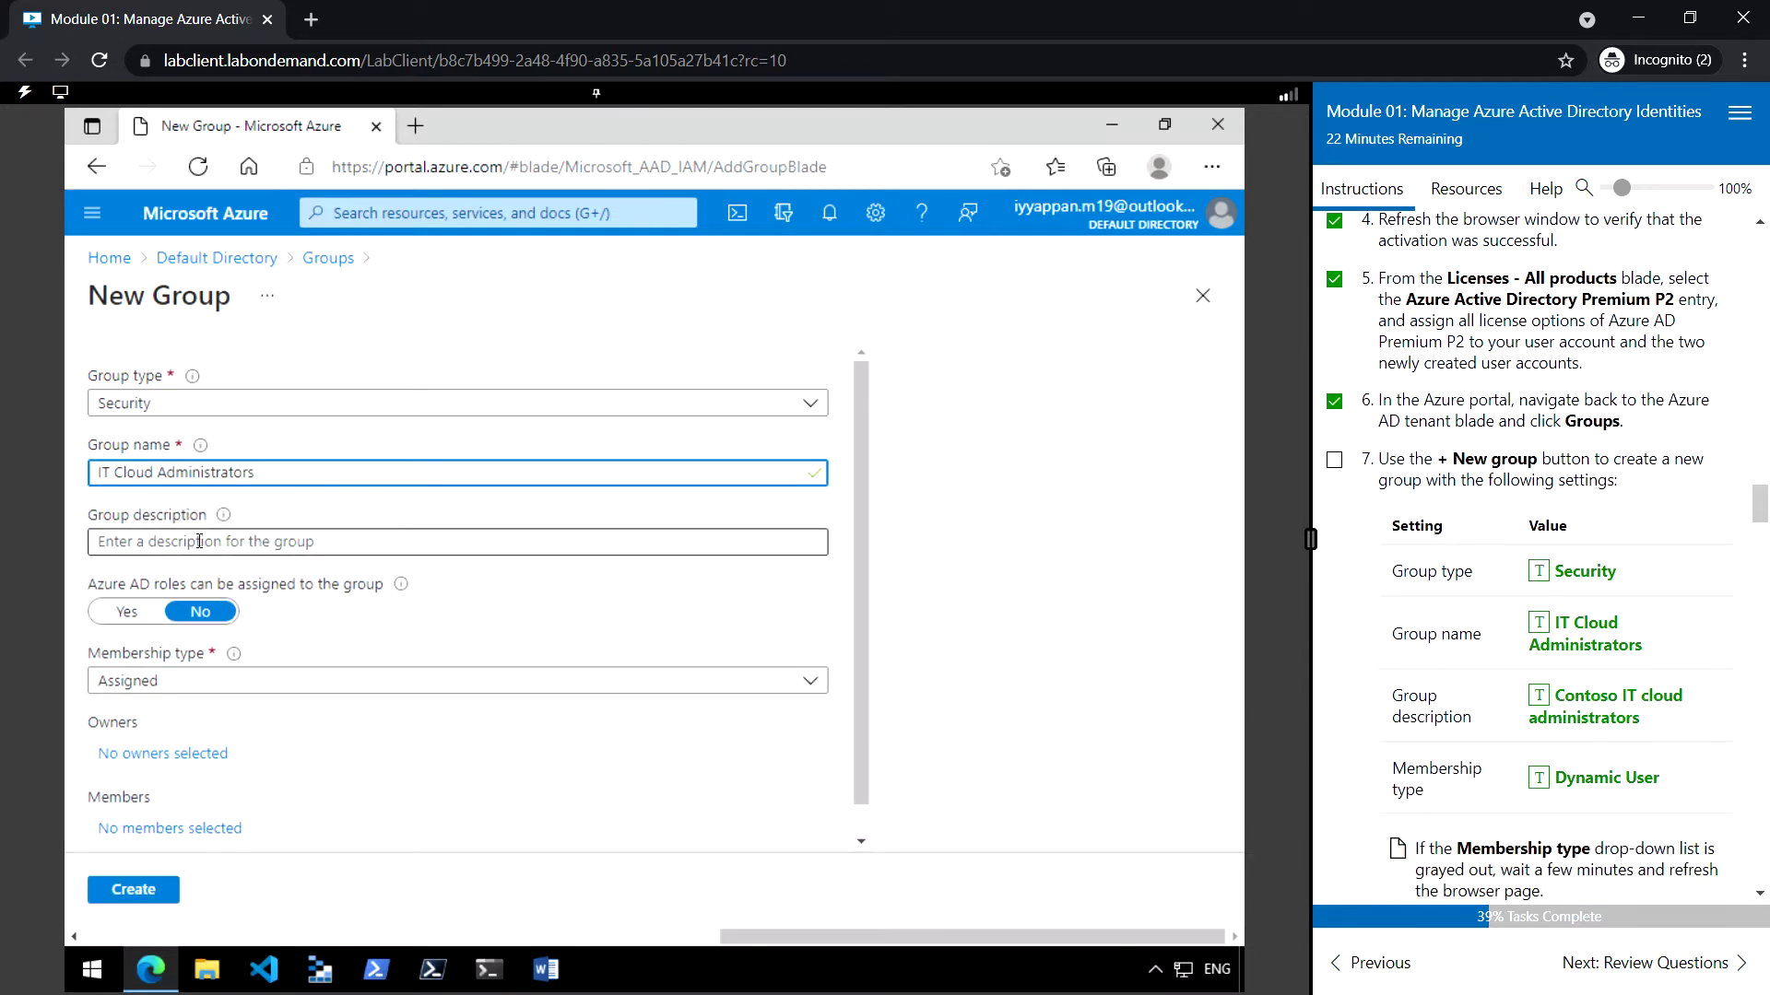
pyautogui.click(1537, 696)
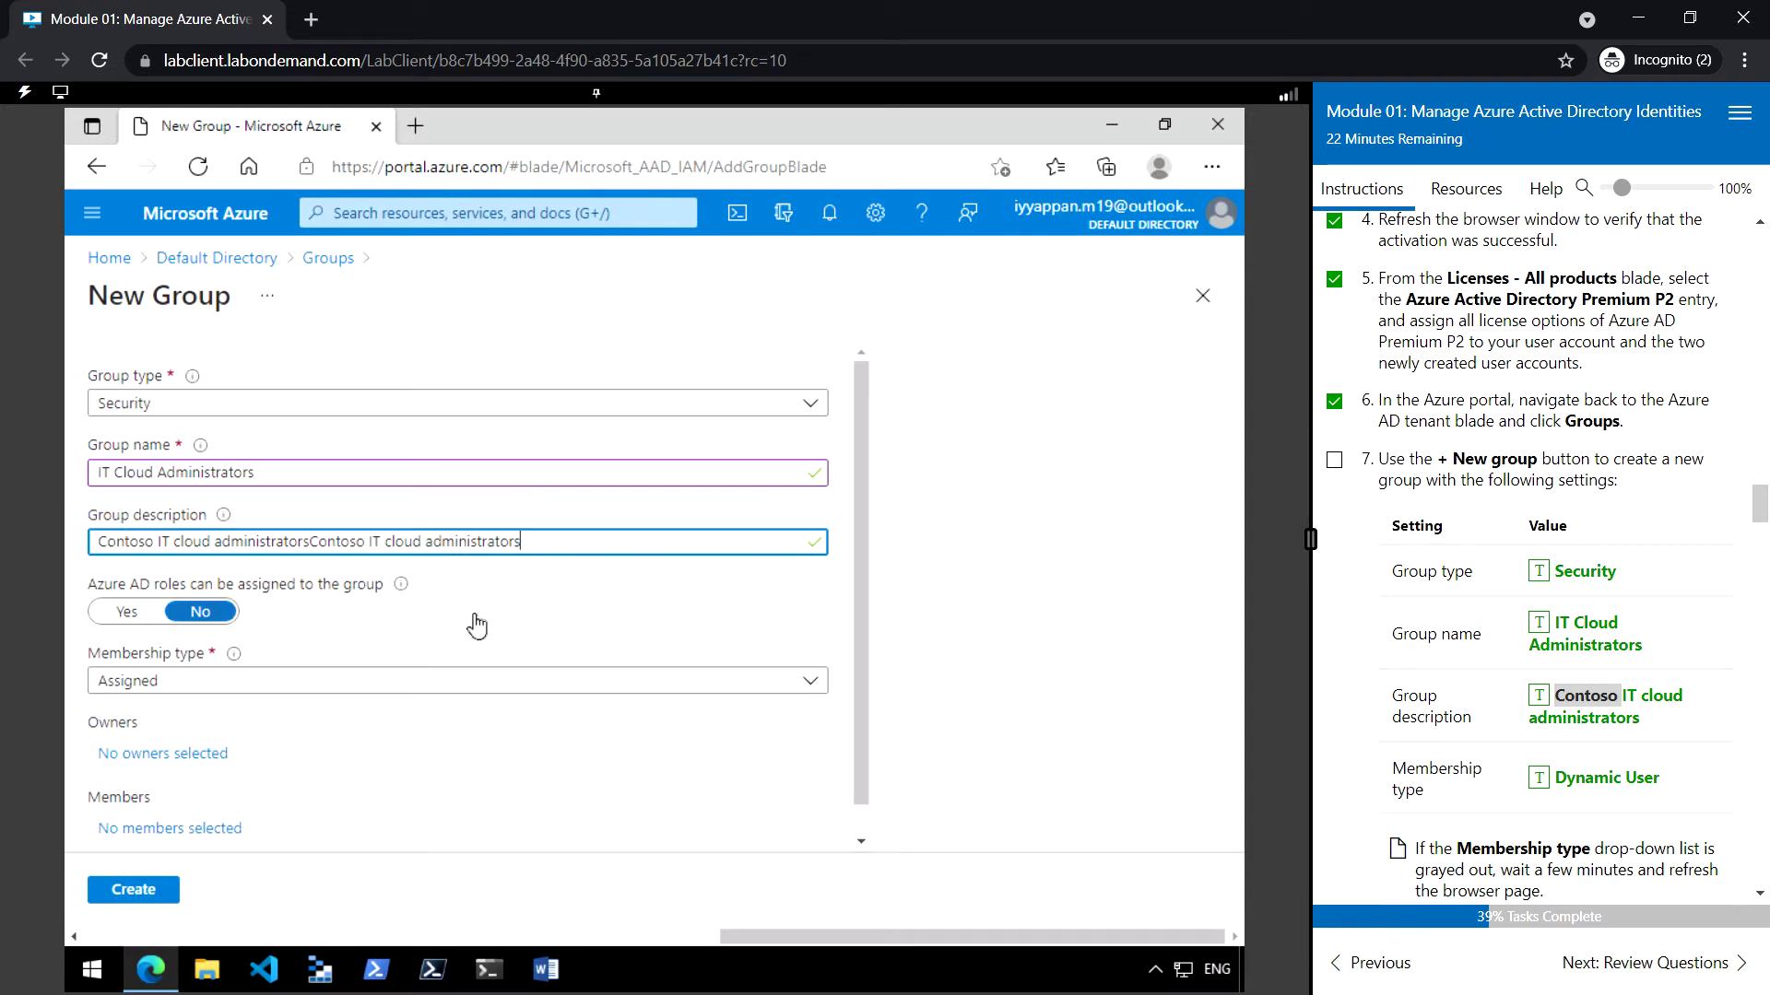
pyautogui.click(415, 680)
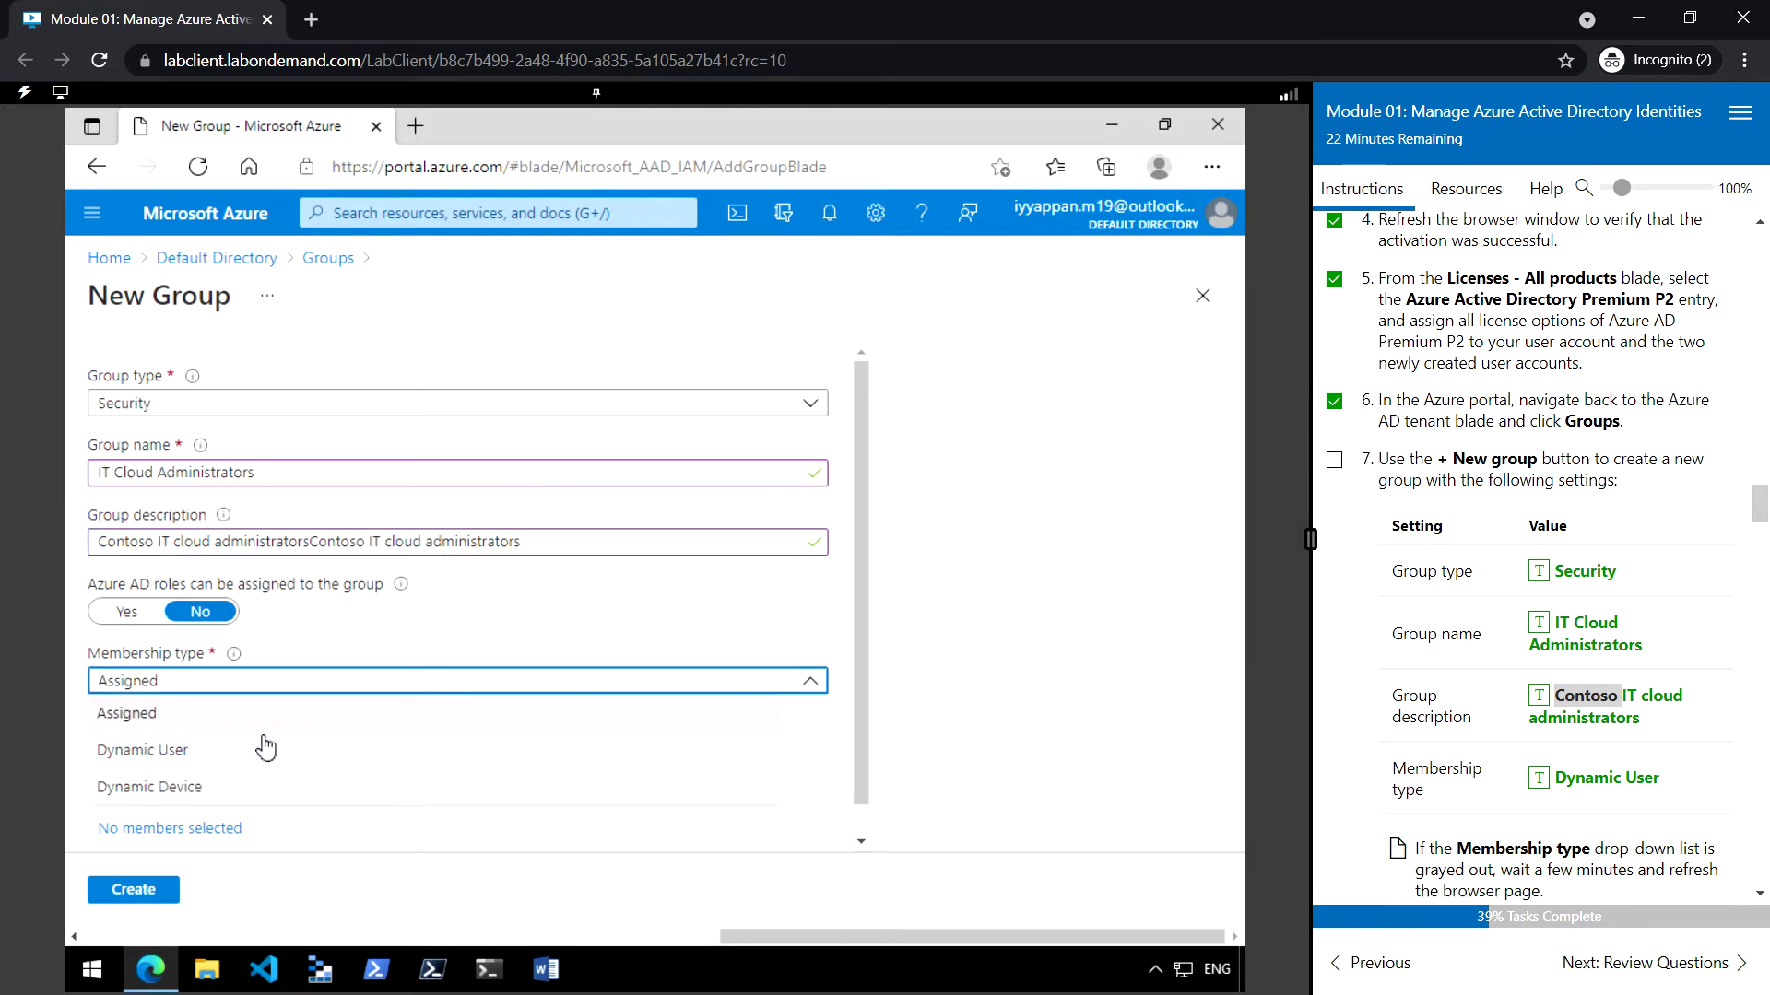
pyautogui.click(233, 755)
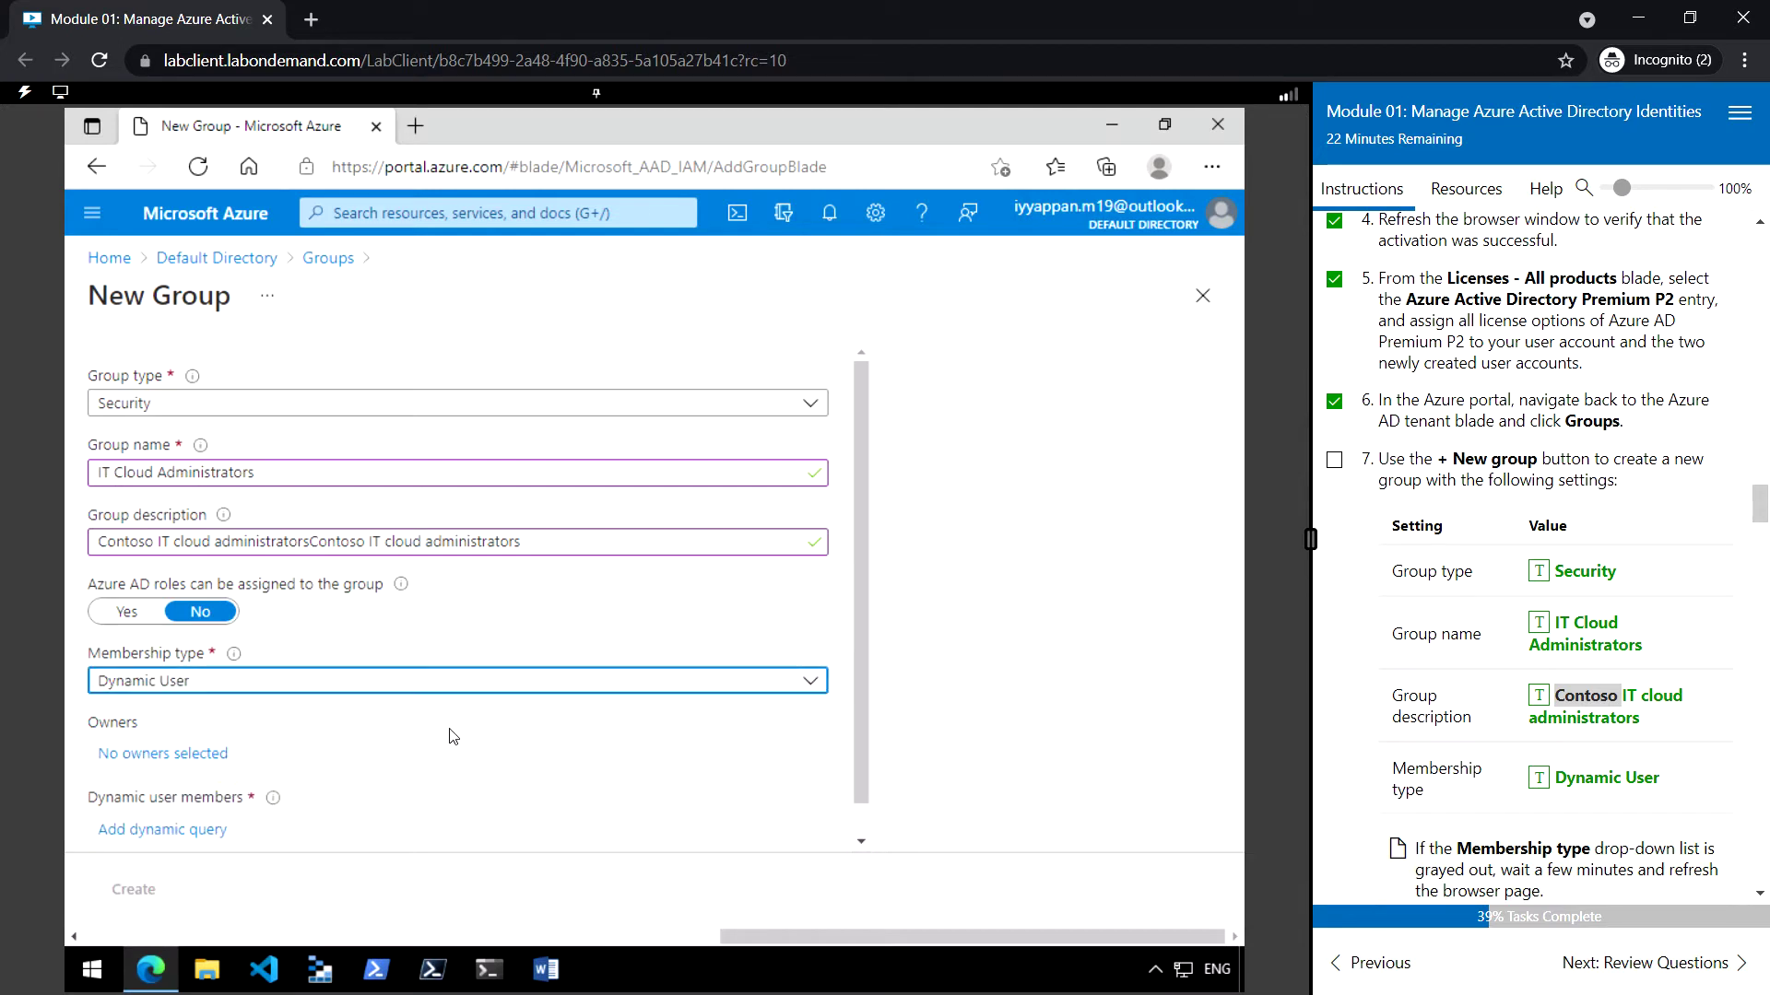
pyautogui.scroll(-1, 457, 748)
pyautogui.scroll(-3, 1472, 565)
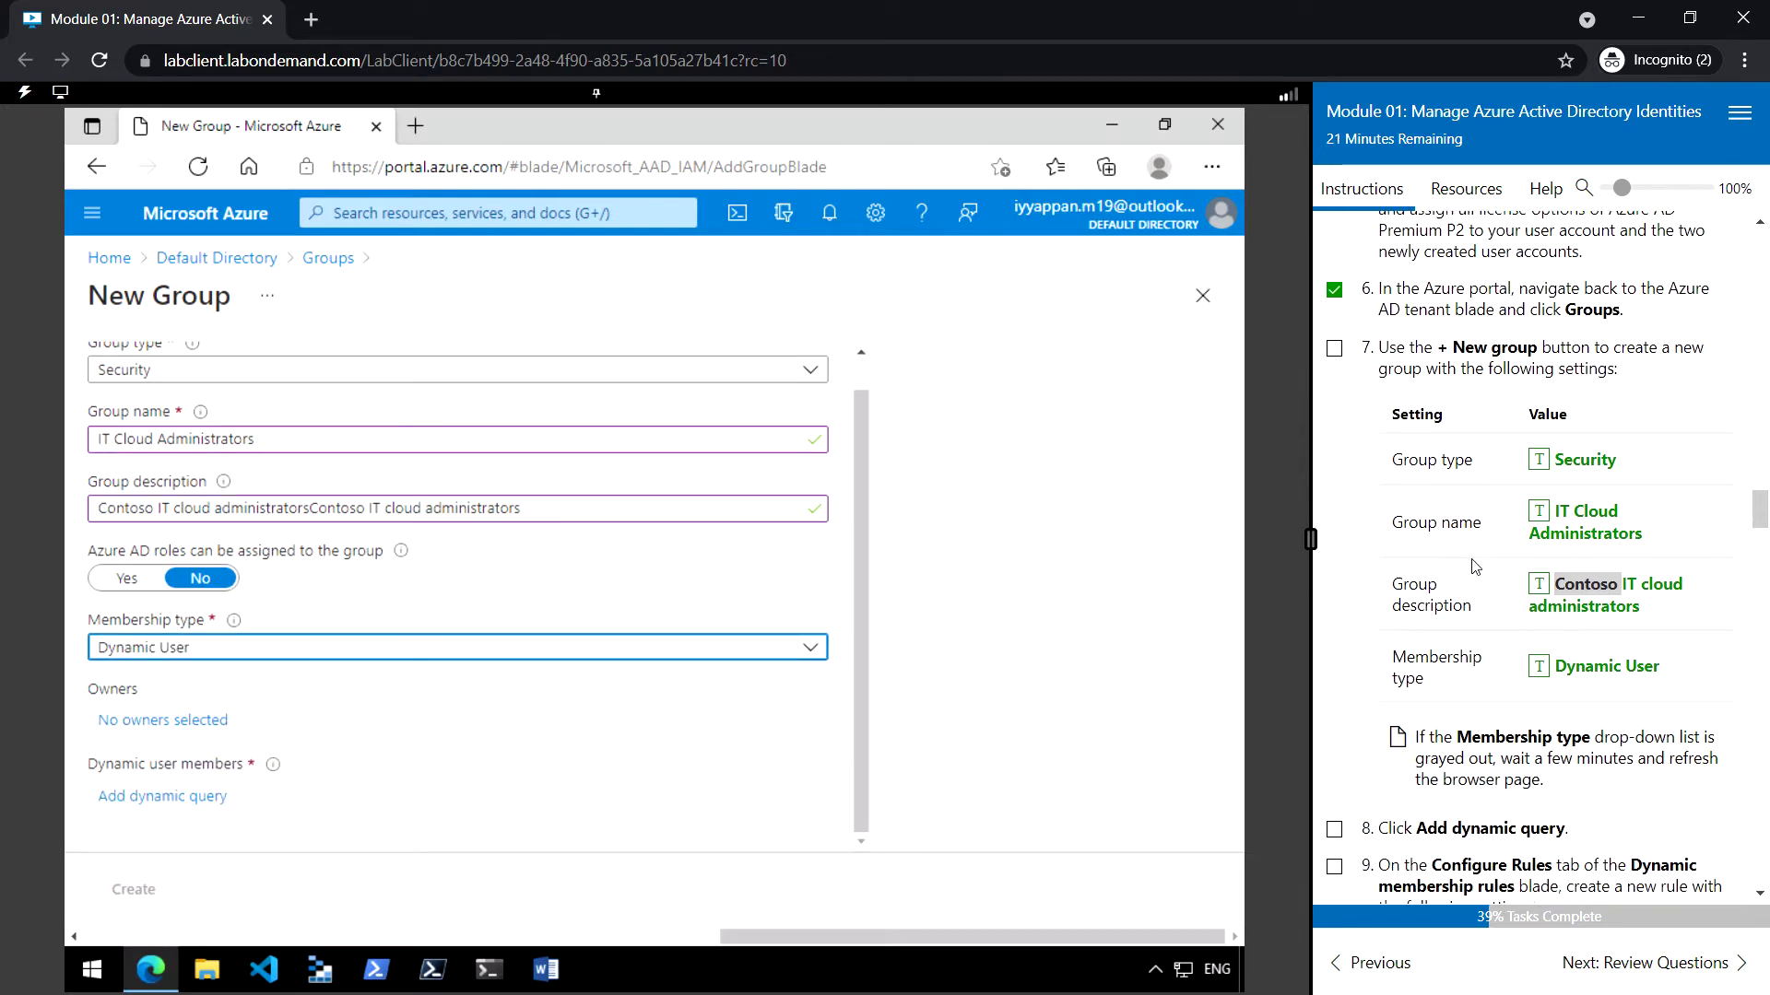
pyautogui.scroll(-1, 1472, 566)
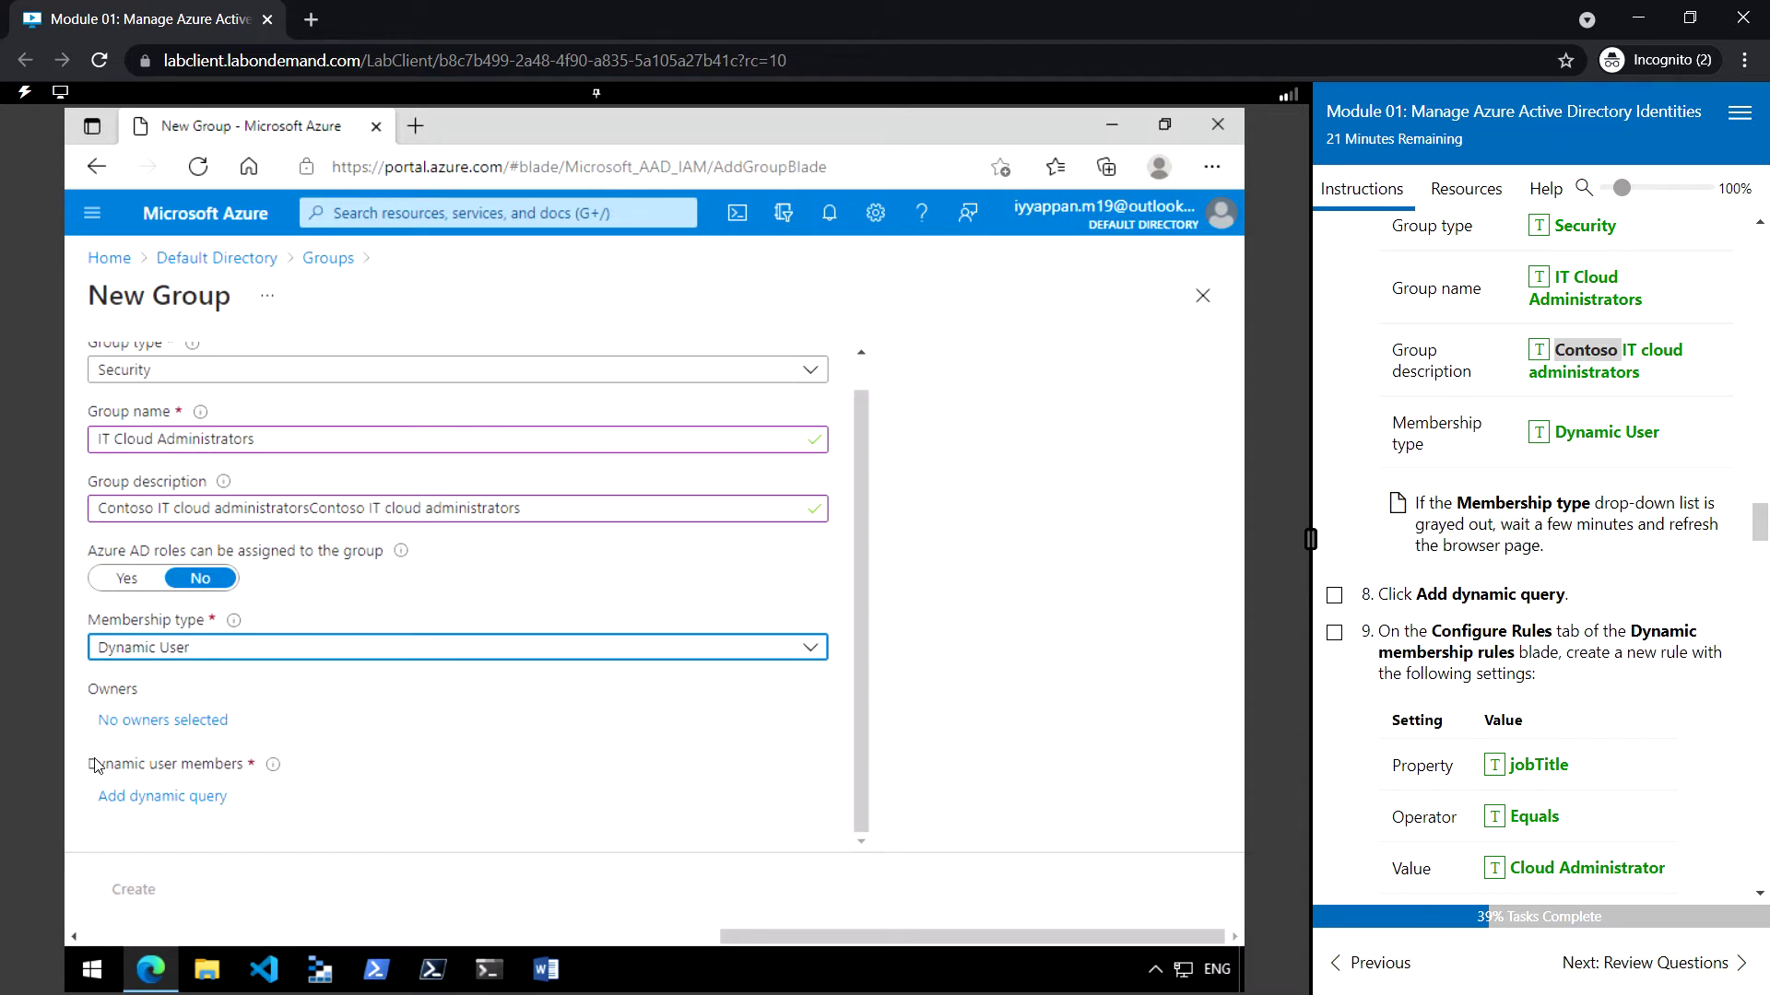
# Step: Build the rule jobTitle Equals 'Cloud Administrator', tick lab steps 8–9, and add an expression row
pyautogui.click(164, 799)
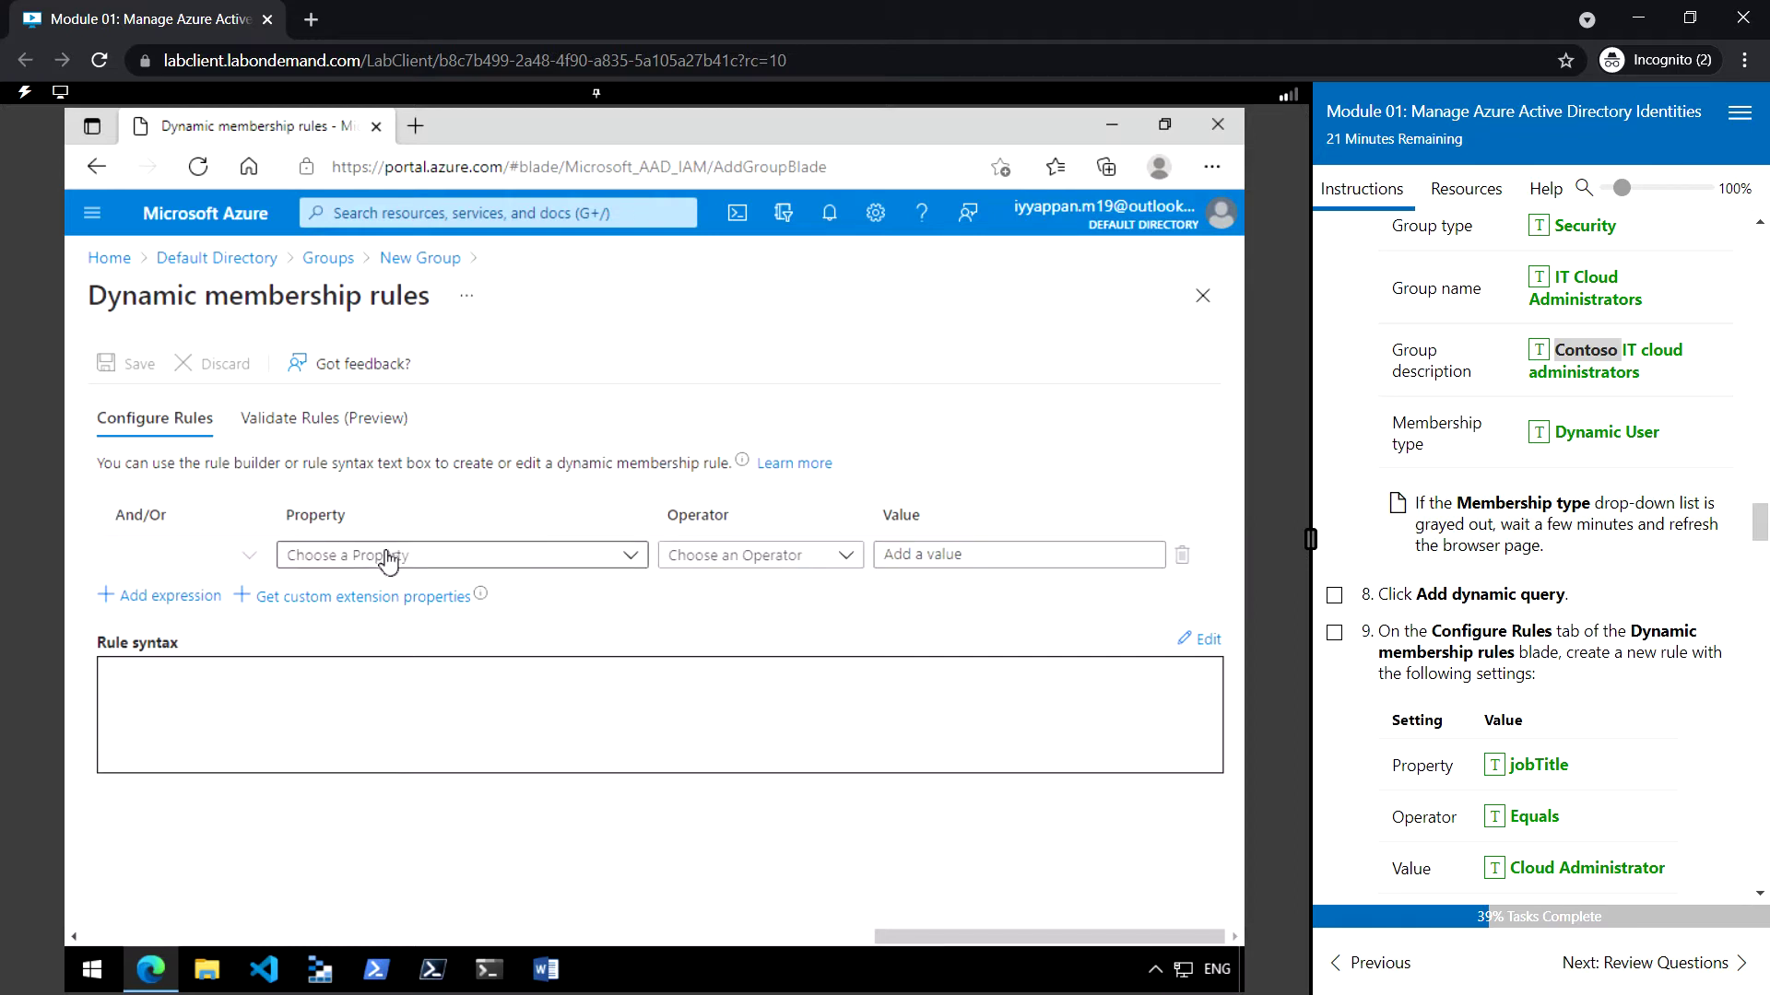
pyautogui.click(590, 557)
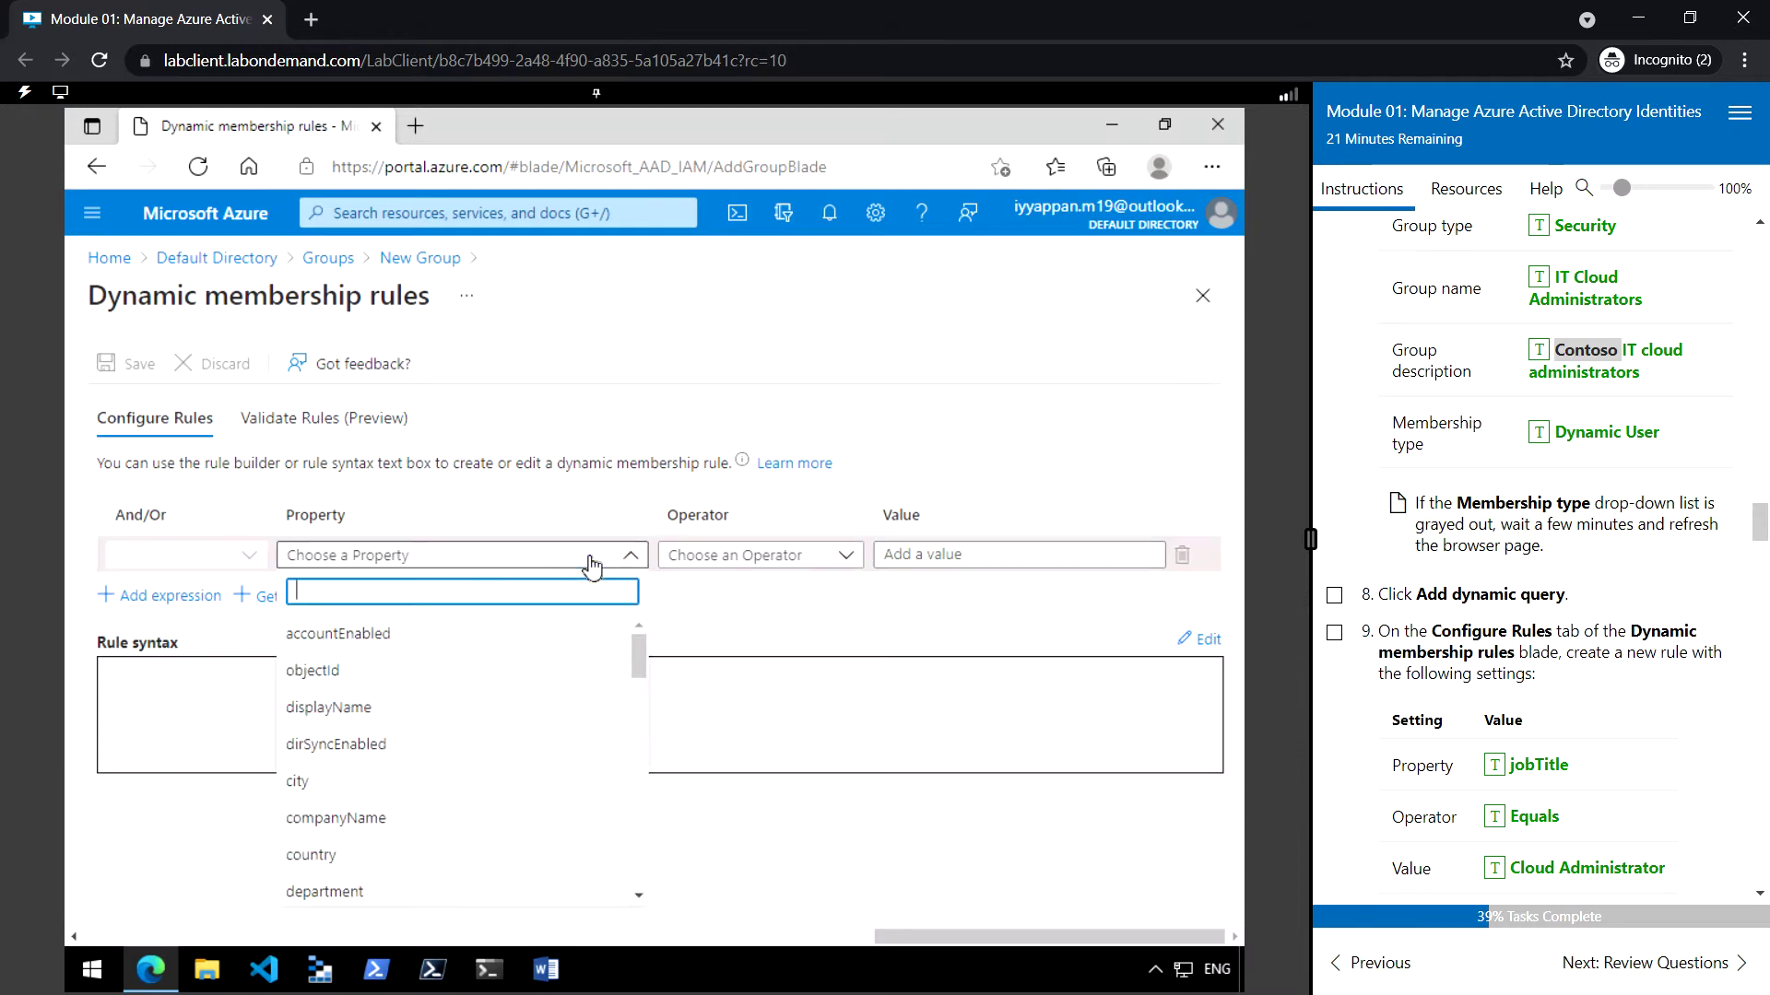
pyautogui.write('job')
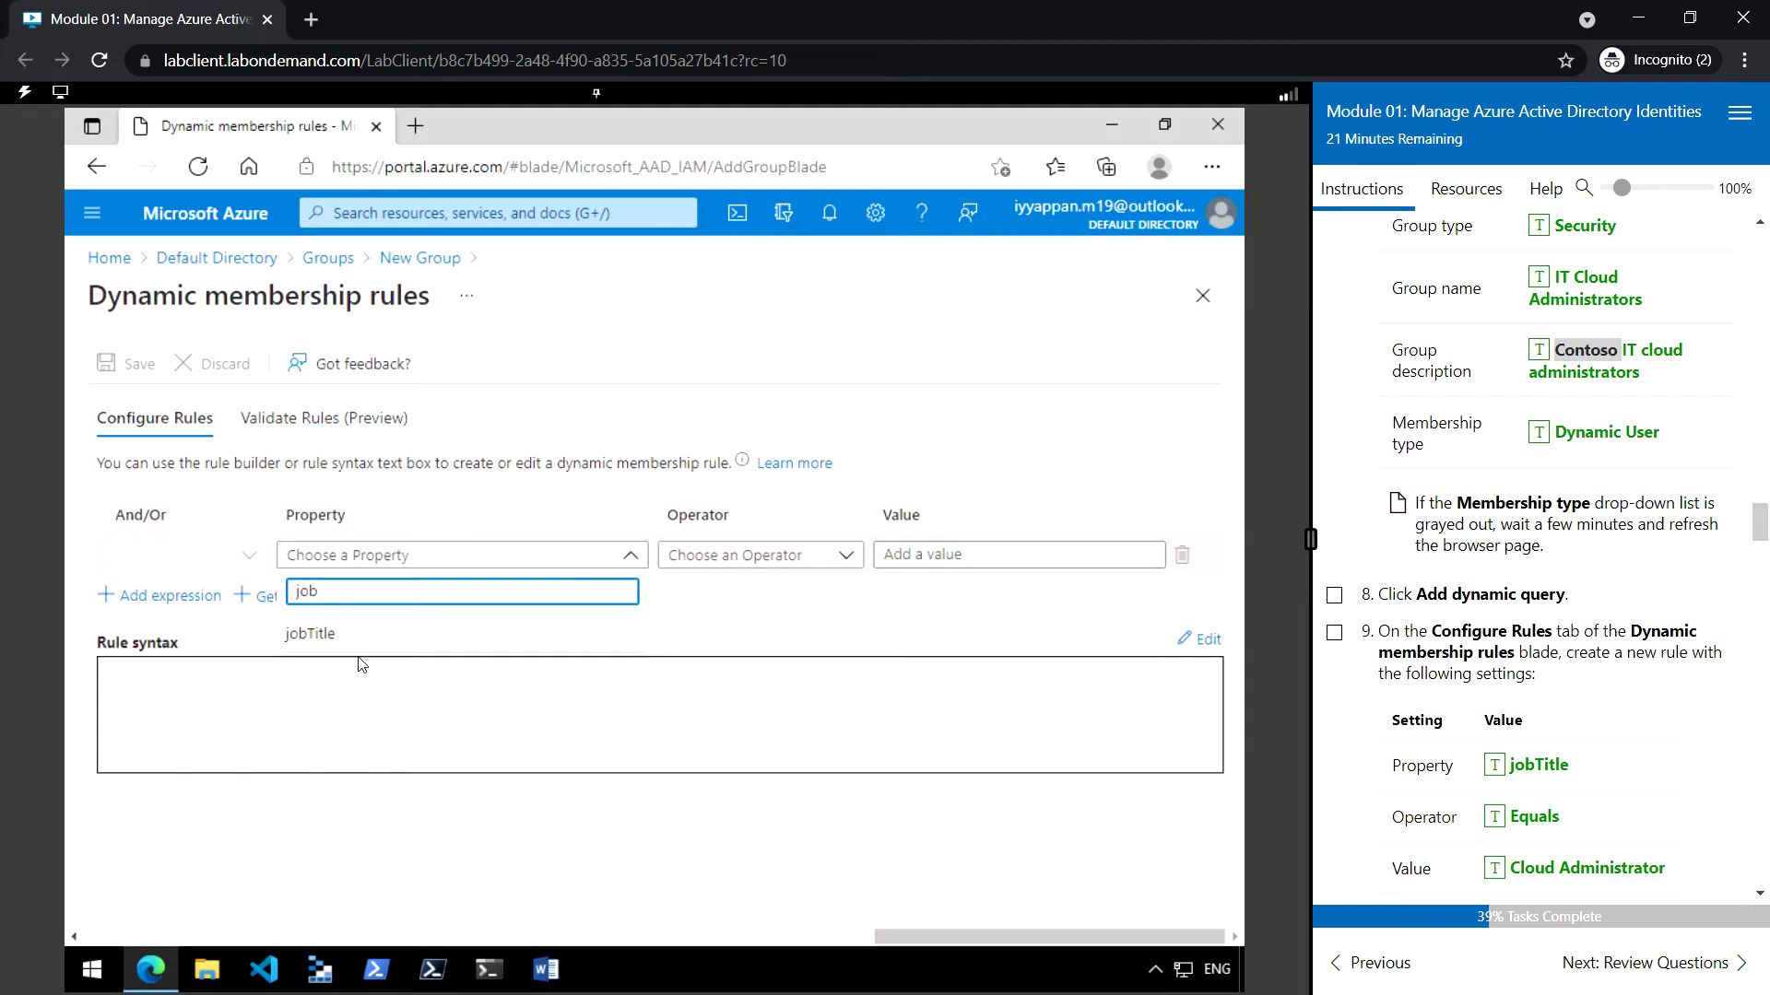
pyautogui.click(333, 639)
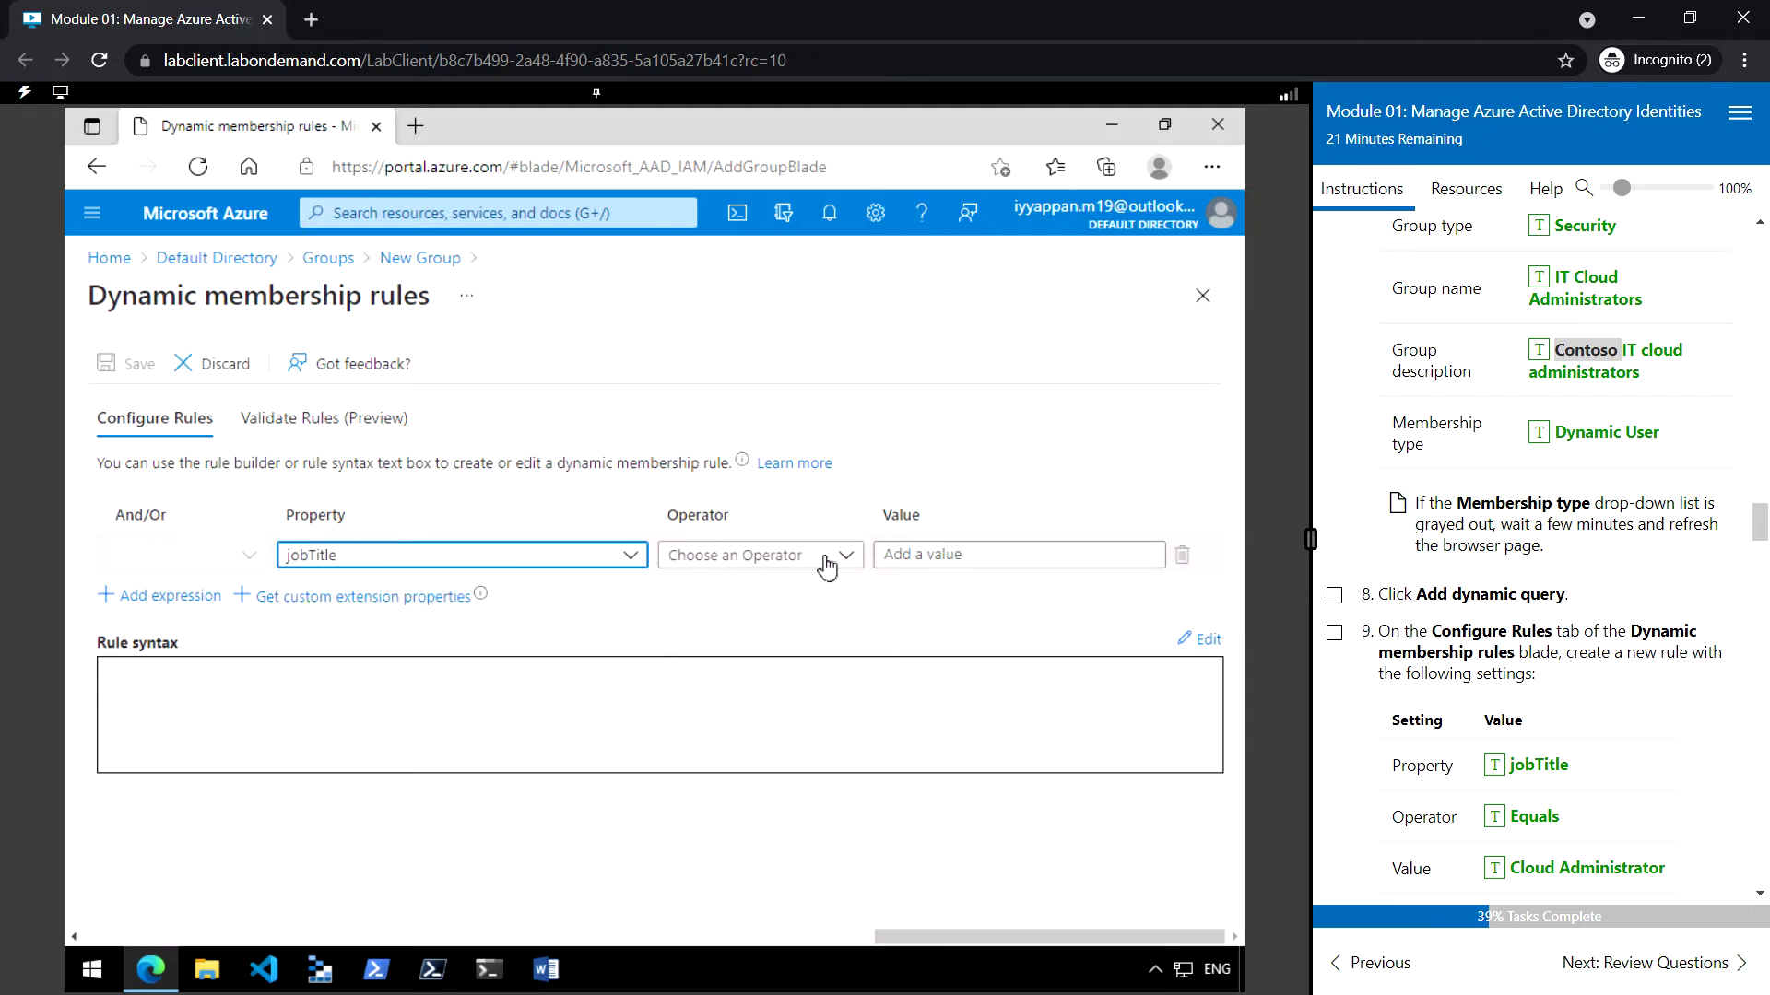
pyautogui.click(818, 560)
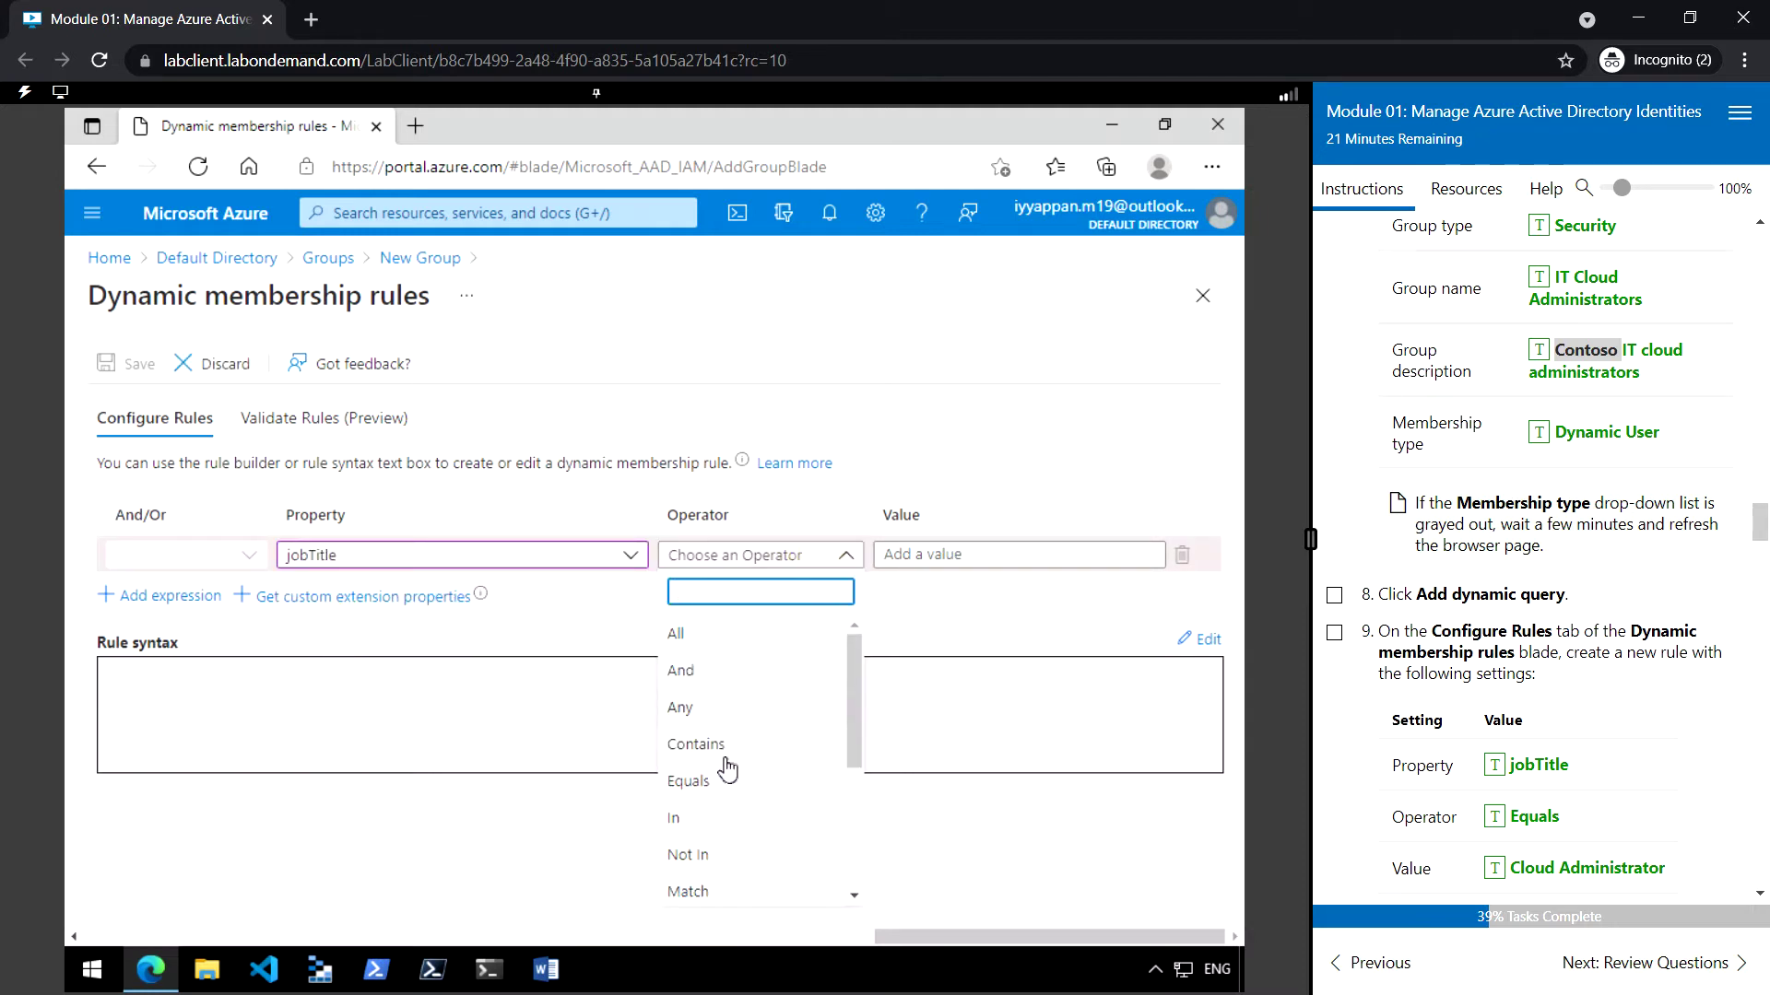
pyautogui.click(716, 783)
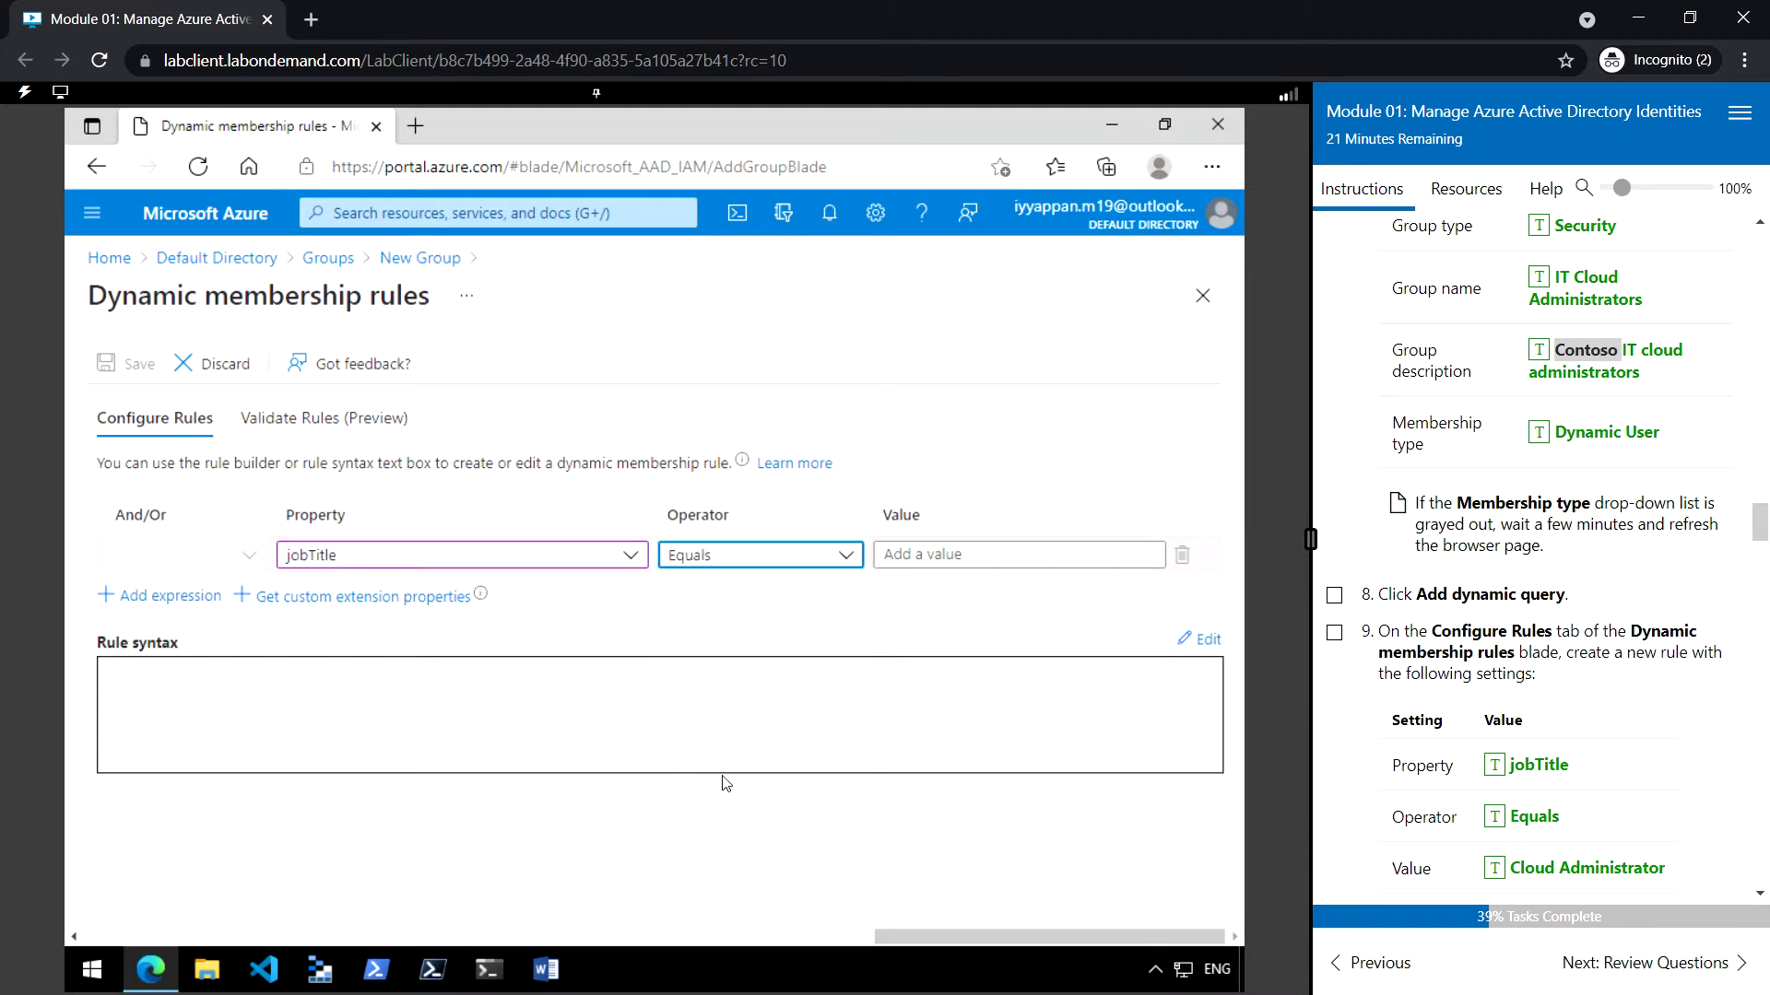
pyautogui.click(990, 555)
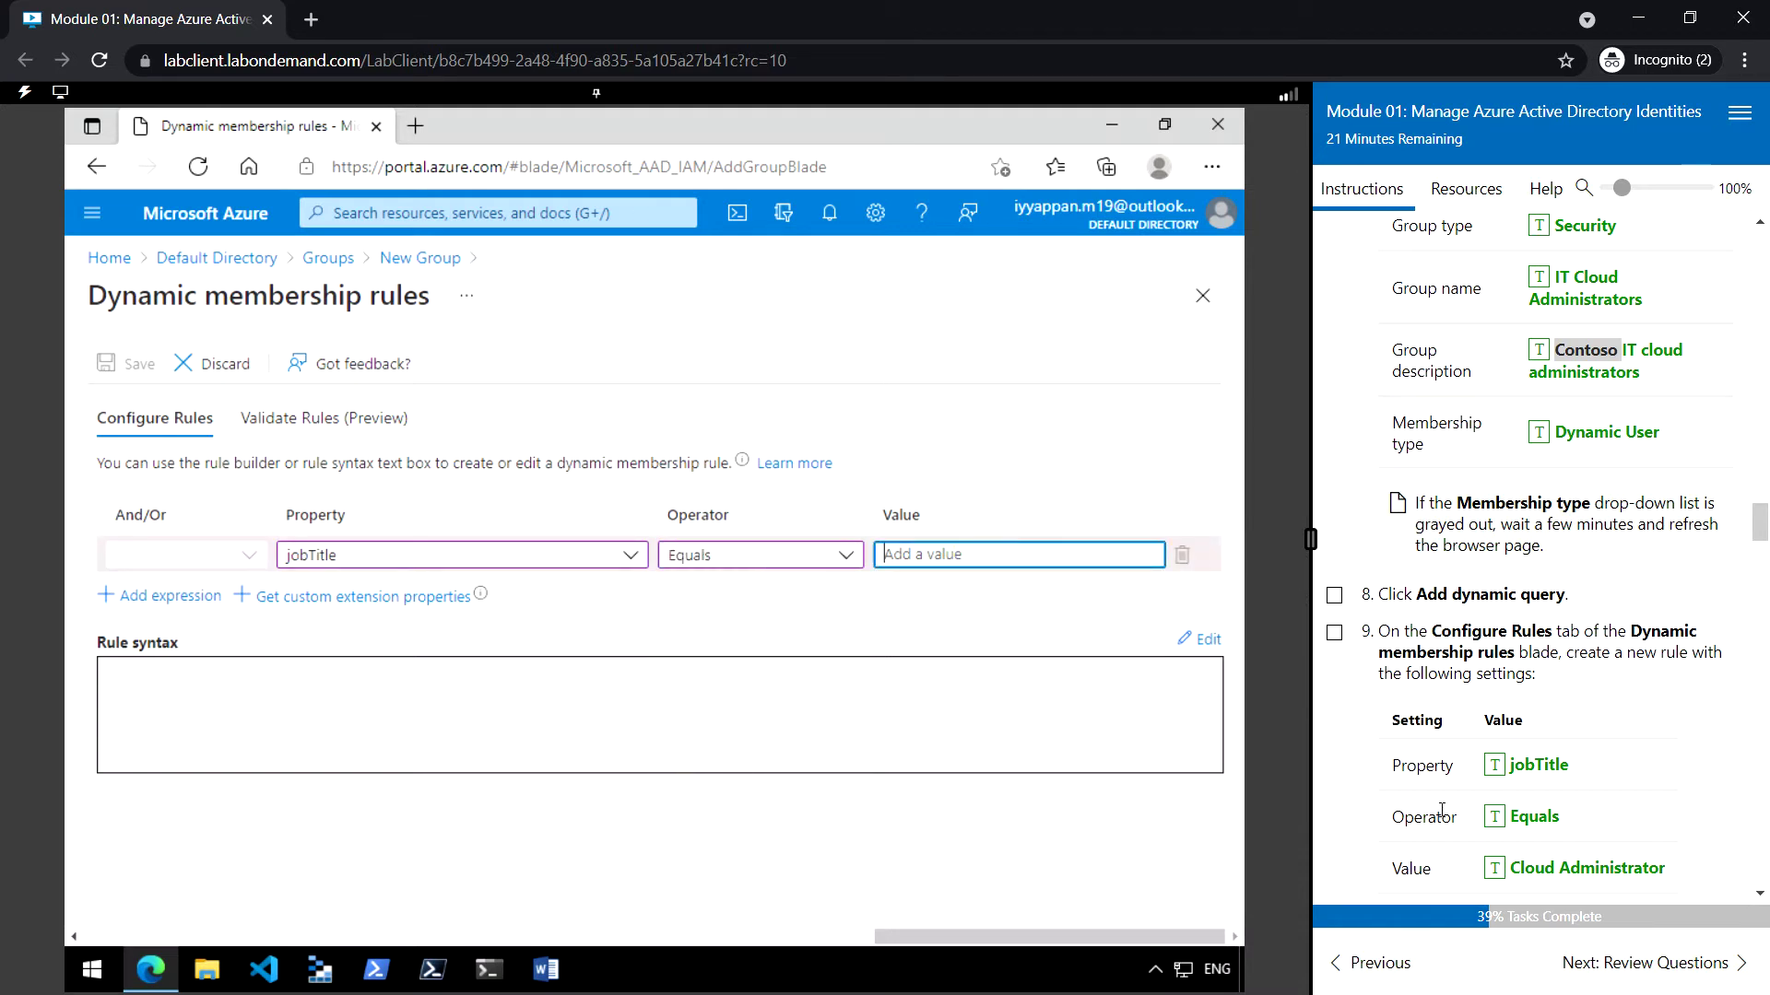
pyautogui.click(1494, 869)
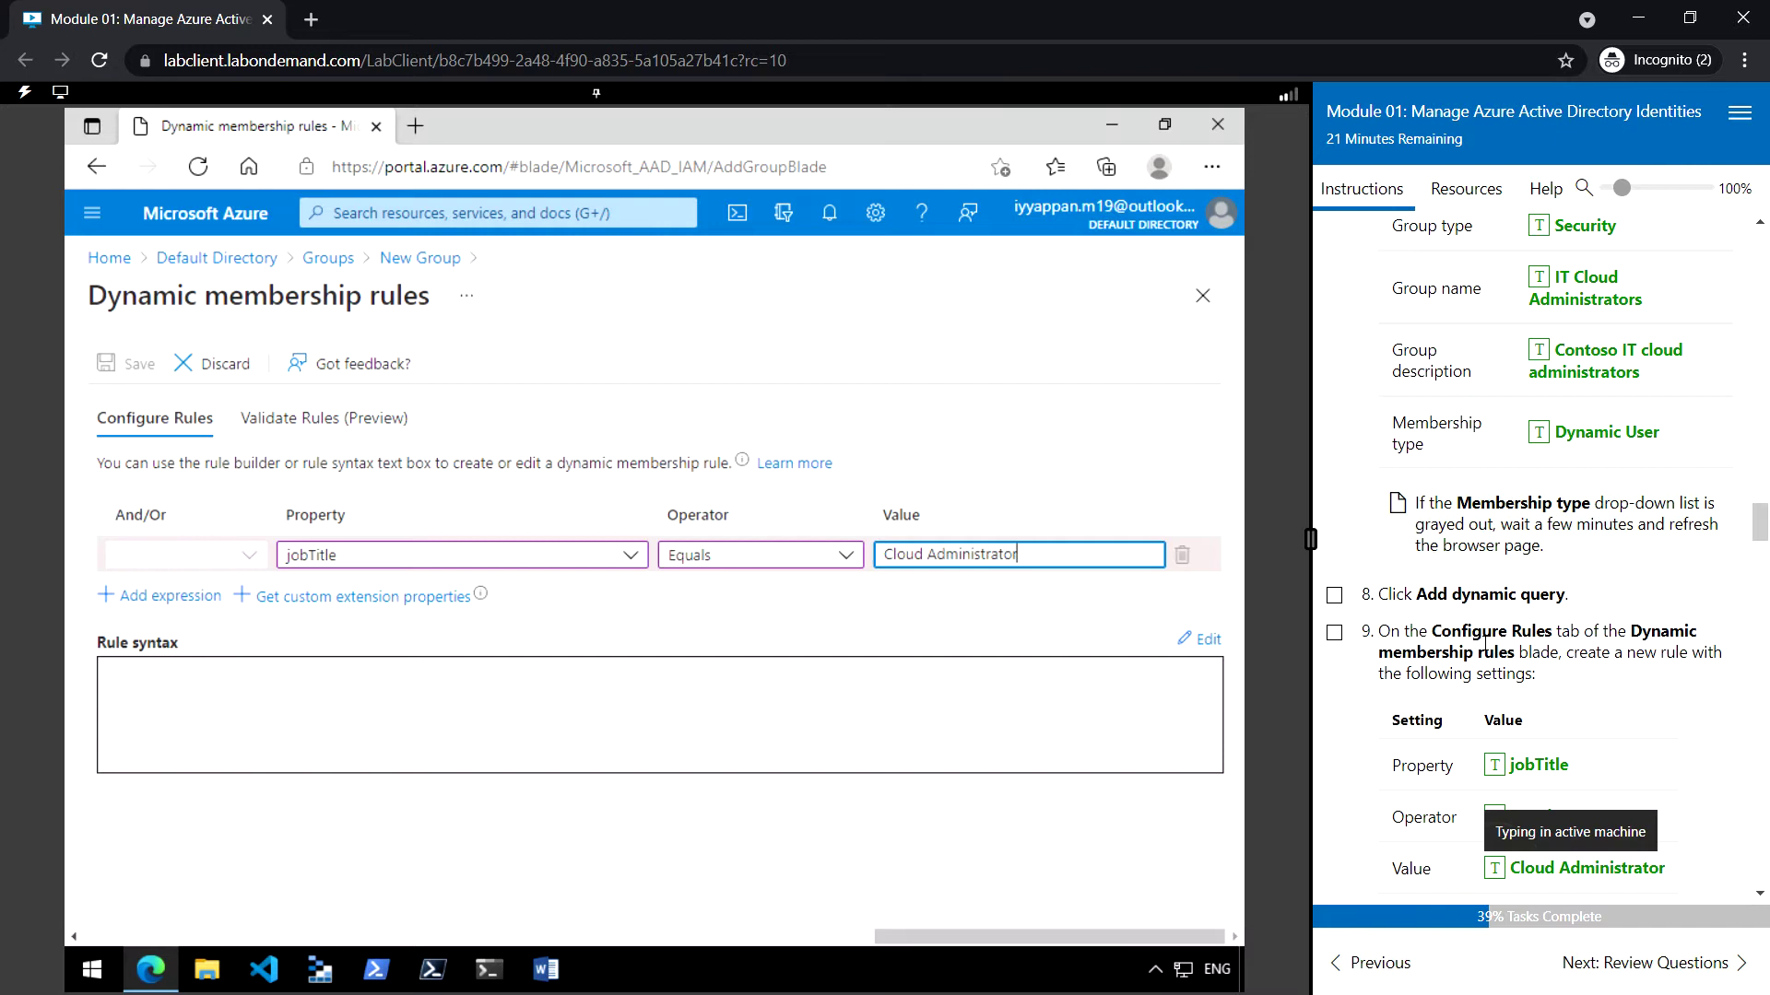
pyautogui.scroll(-3, 1480, 643)
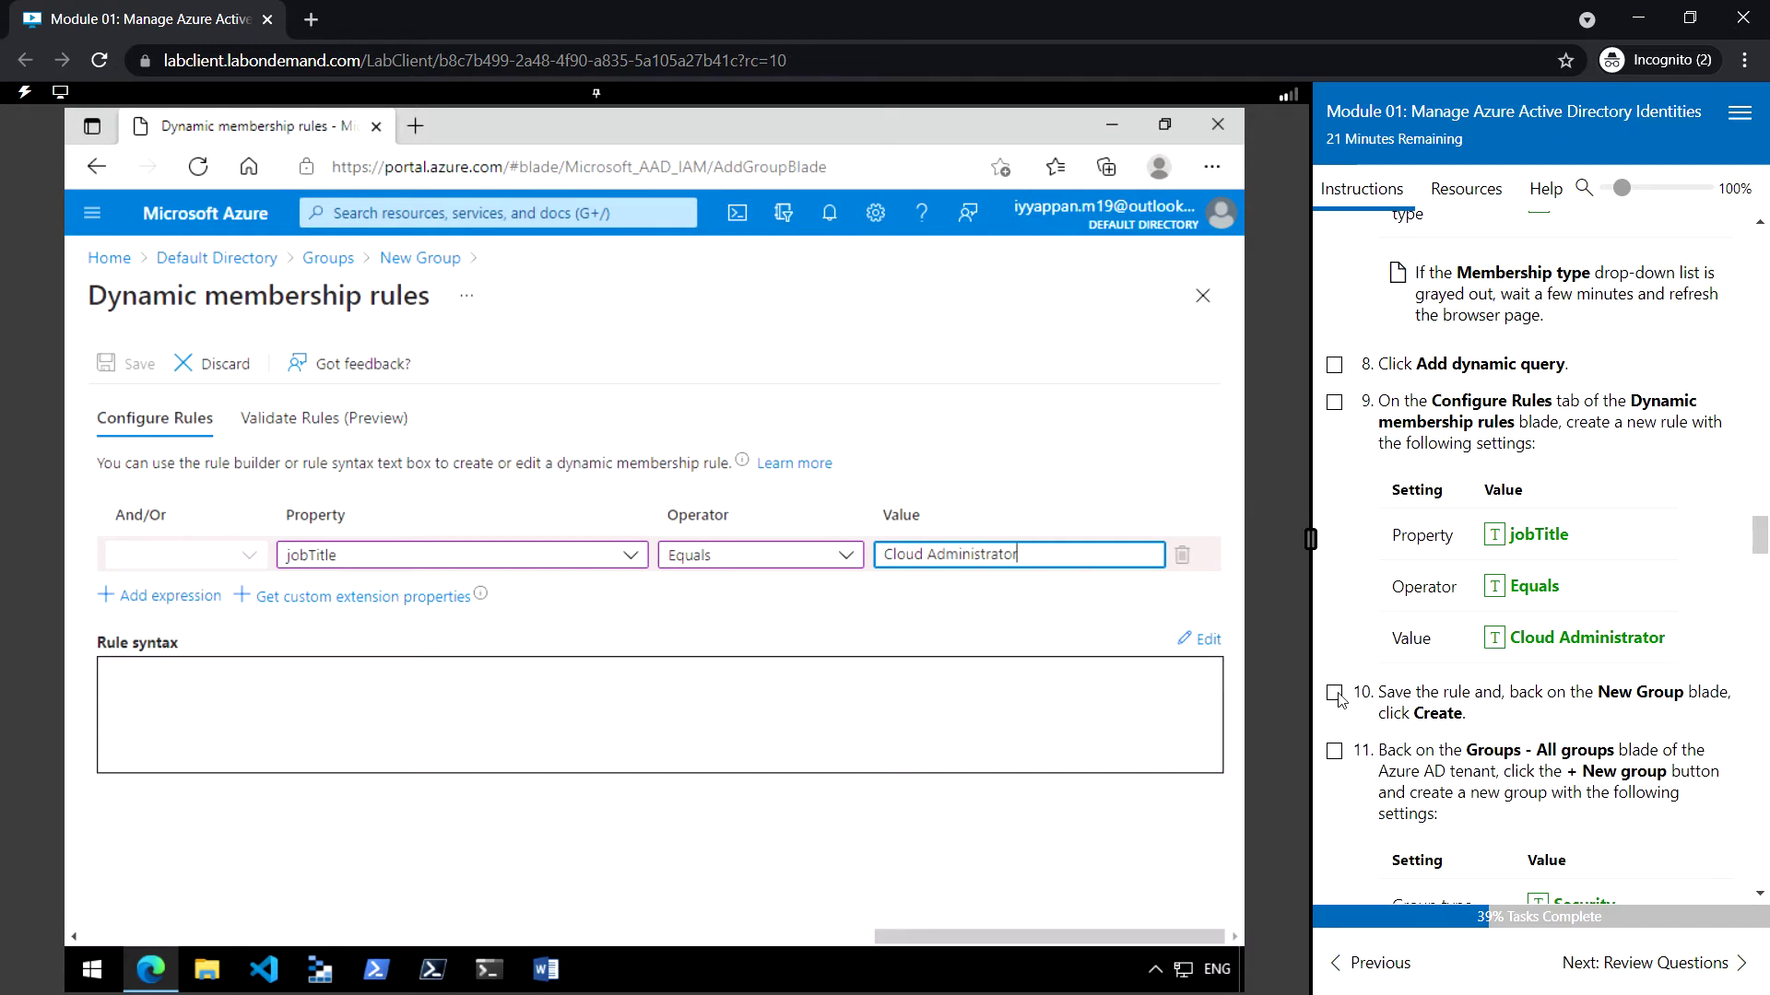
pyautogui.click(1337, 405)
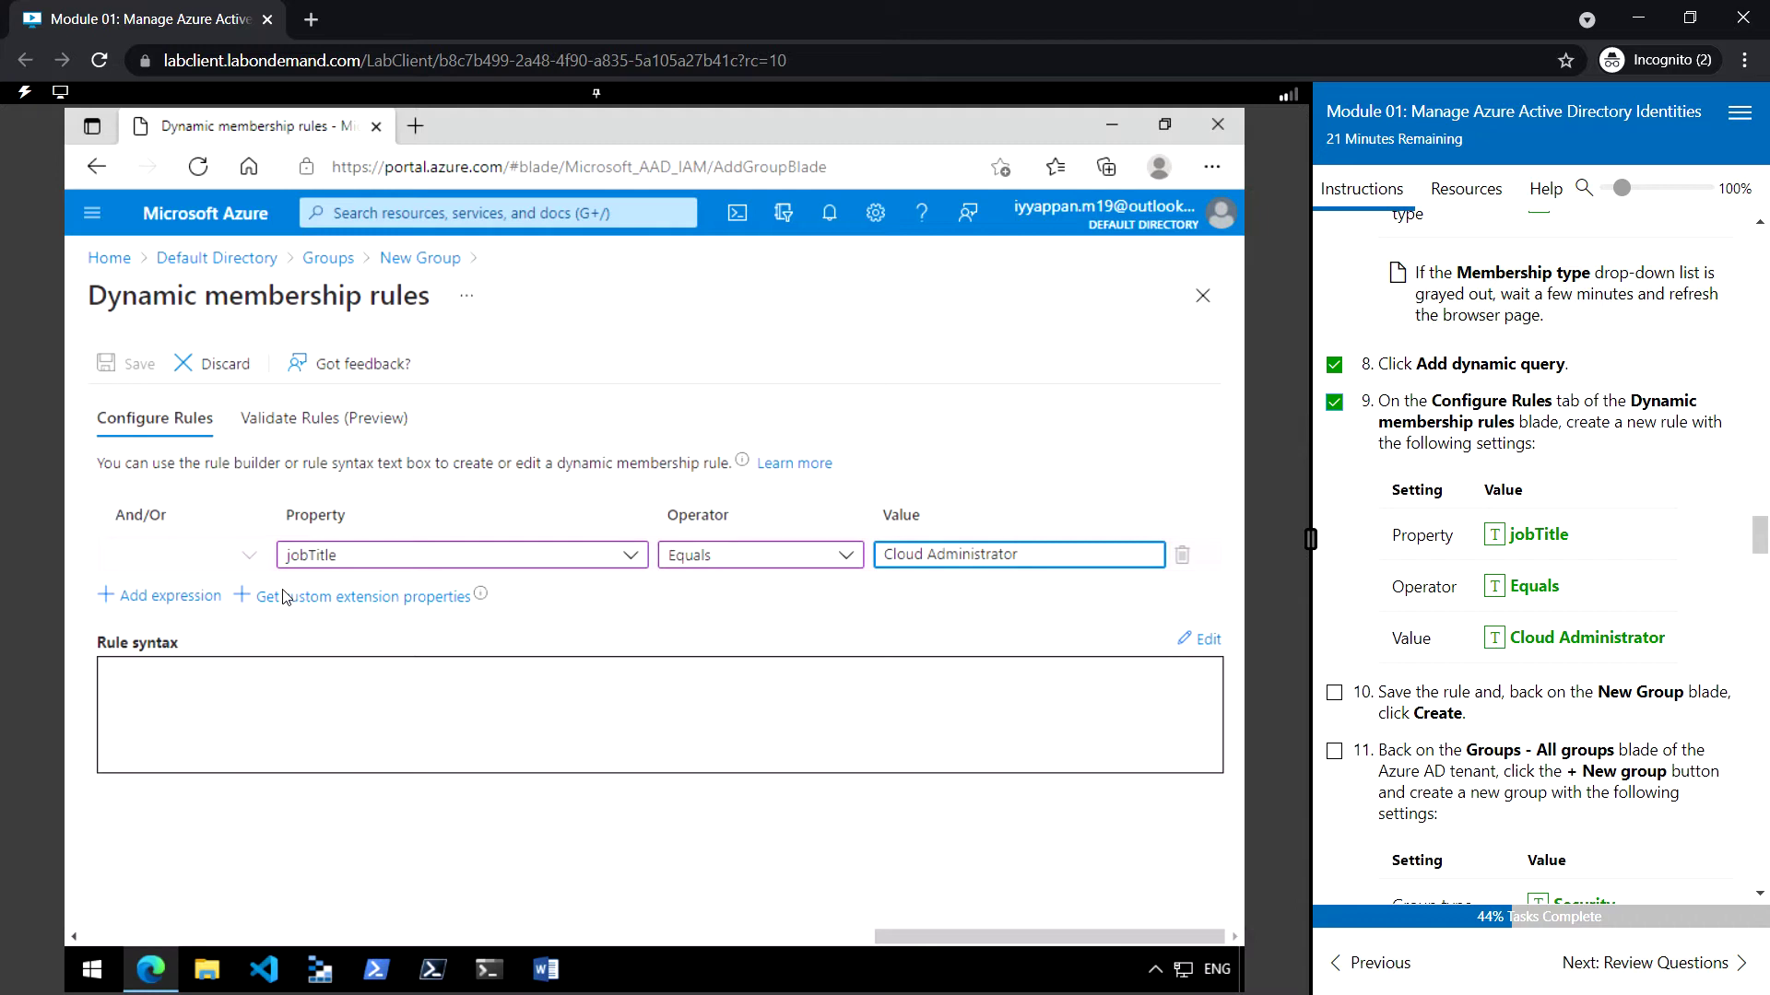
pyautogui.click(169, 595)
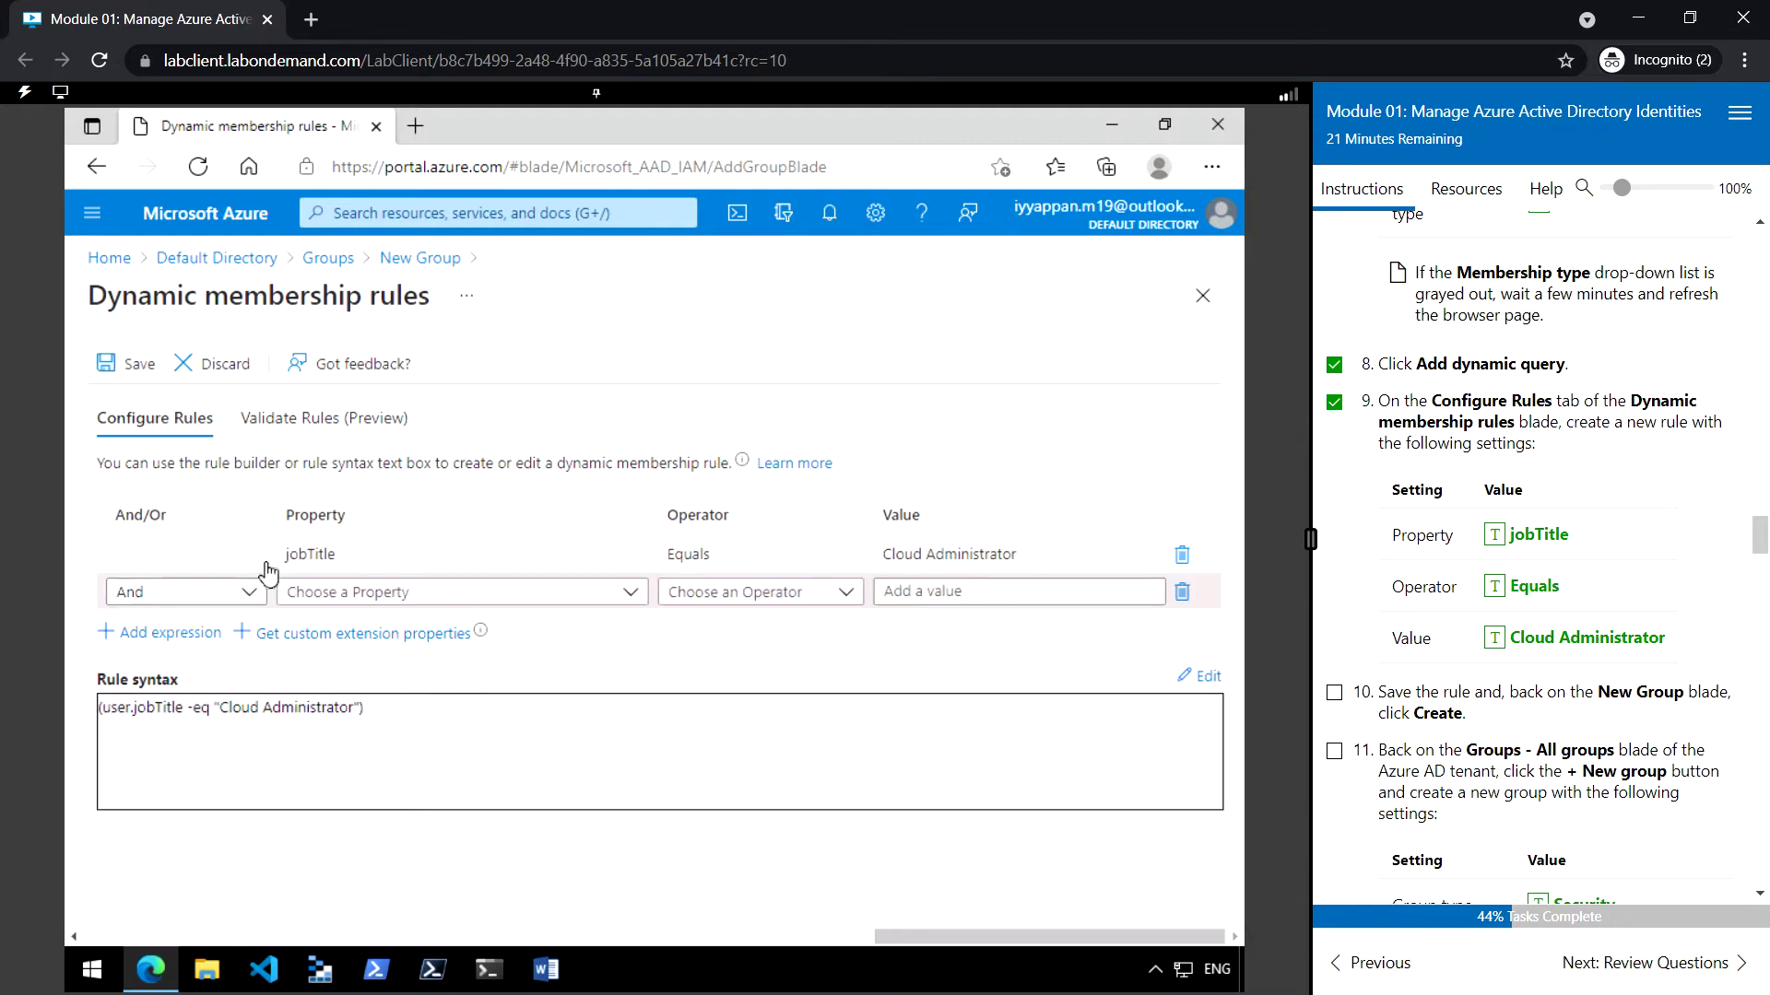
pyautogui.moveTo(262, 557)
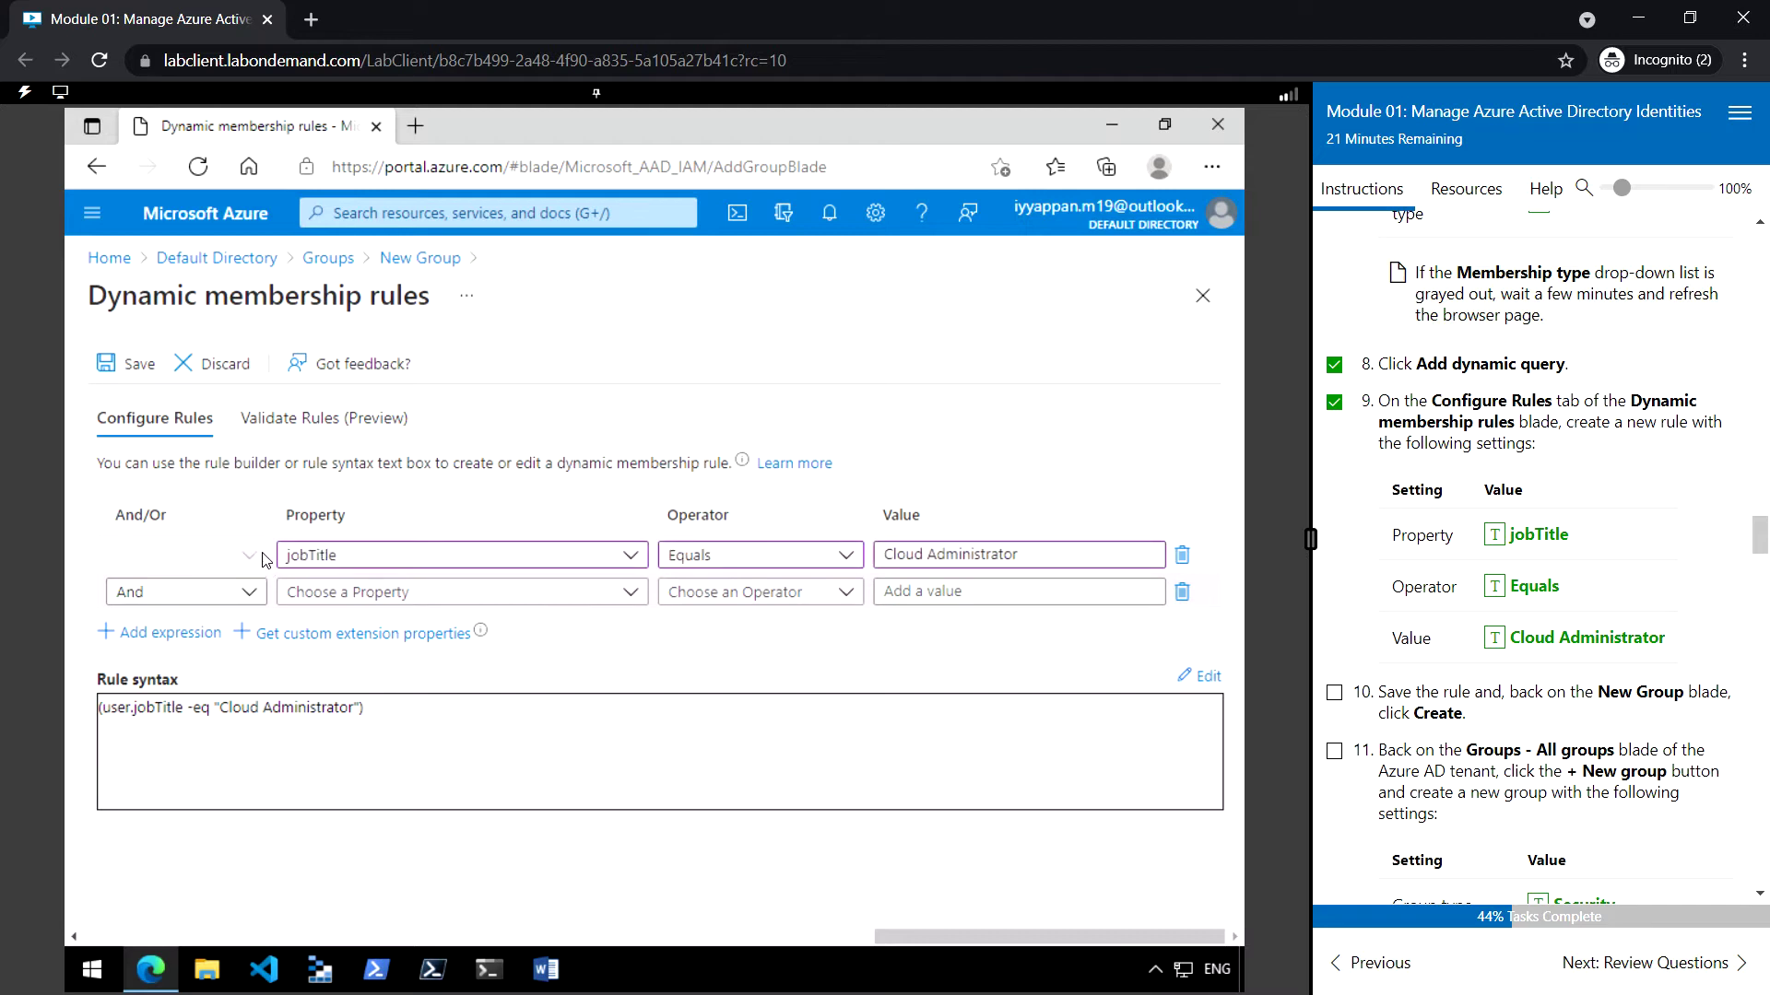
# Step: Save and recheck the Cloud Administrator rule, return to All groups, and tick lab step 10
pyautogui.click(130, 362)
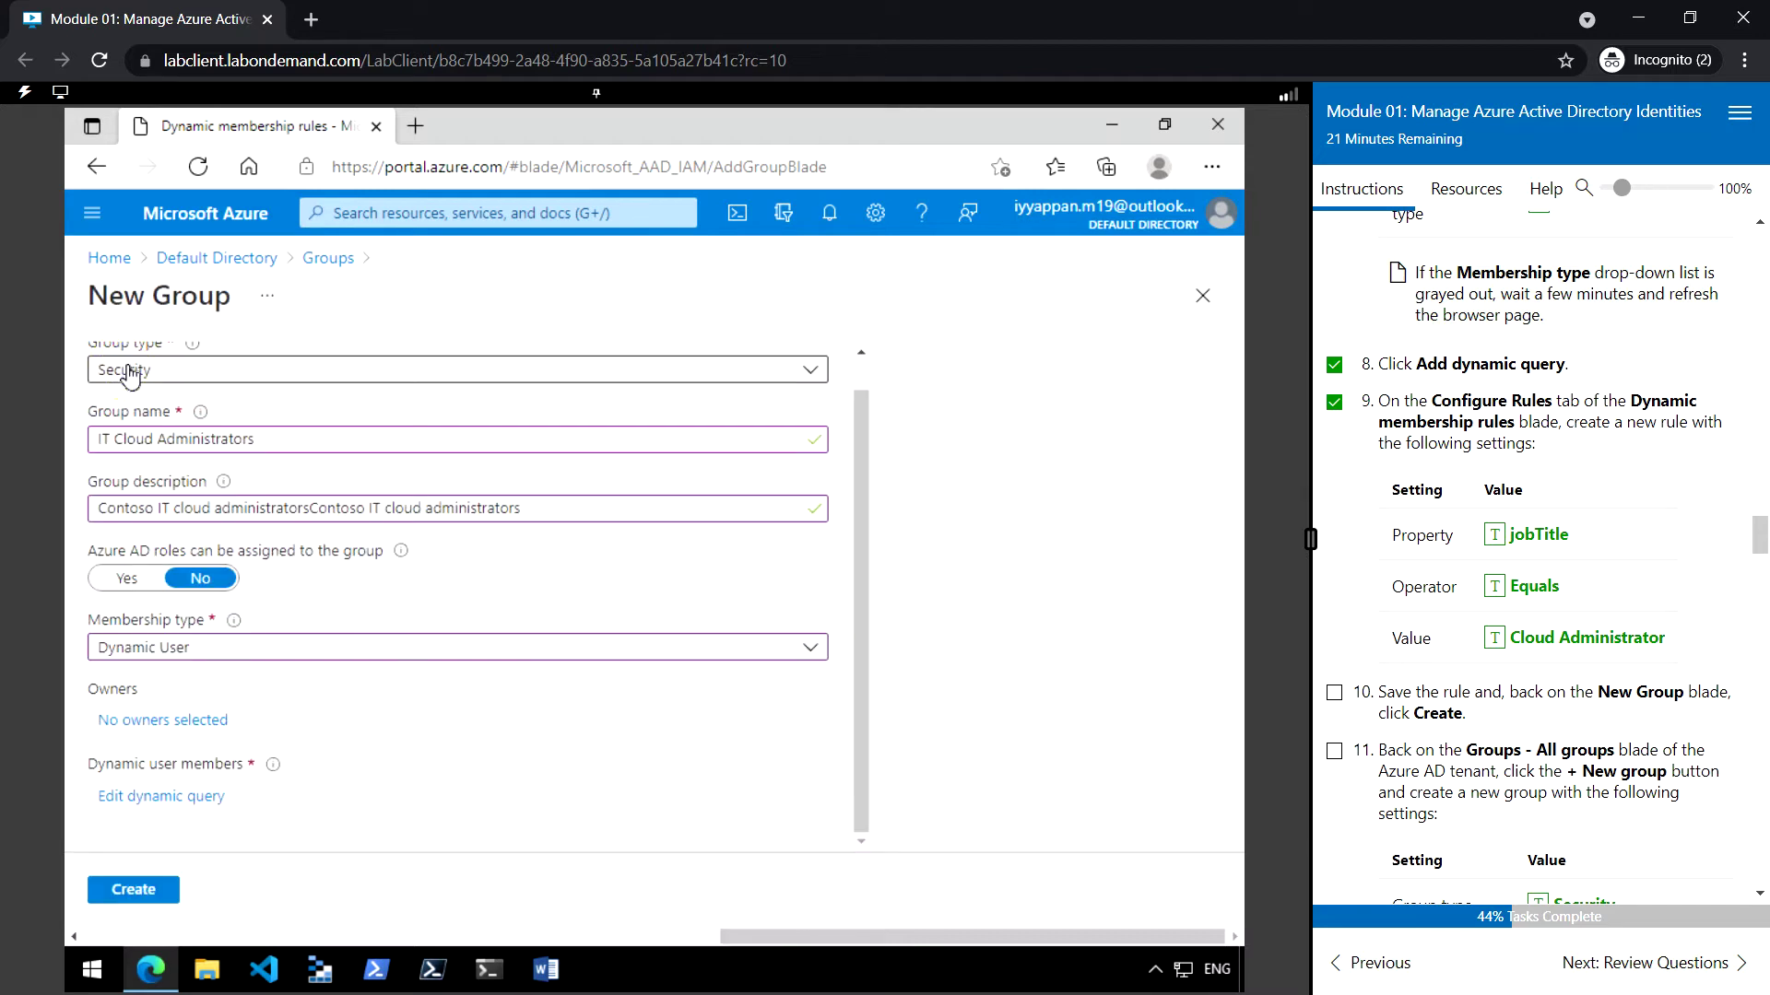
pyautogui.click(177, 799)
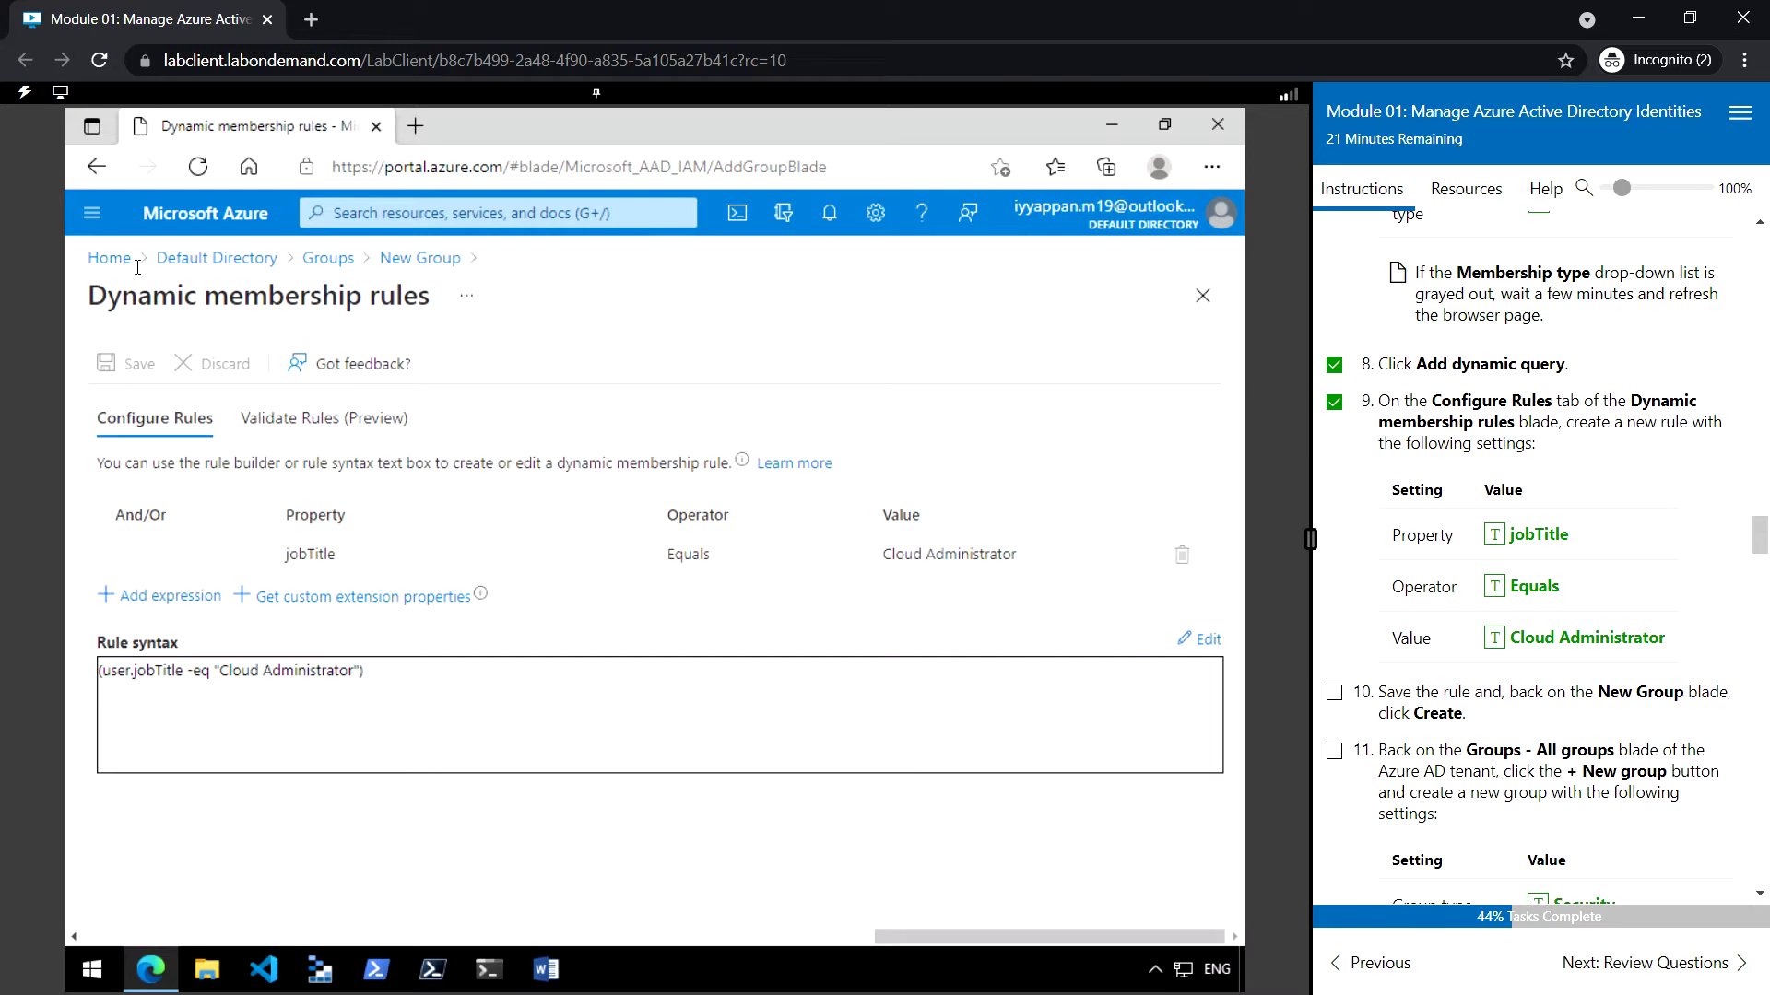
pyautogui.click(329, 258)
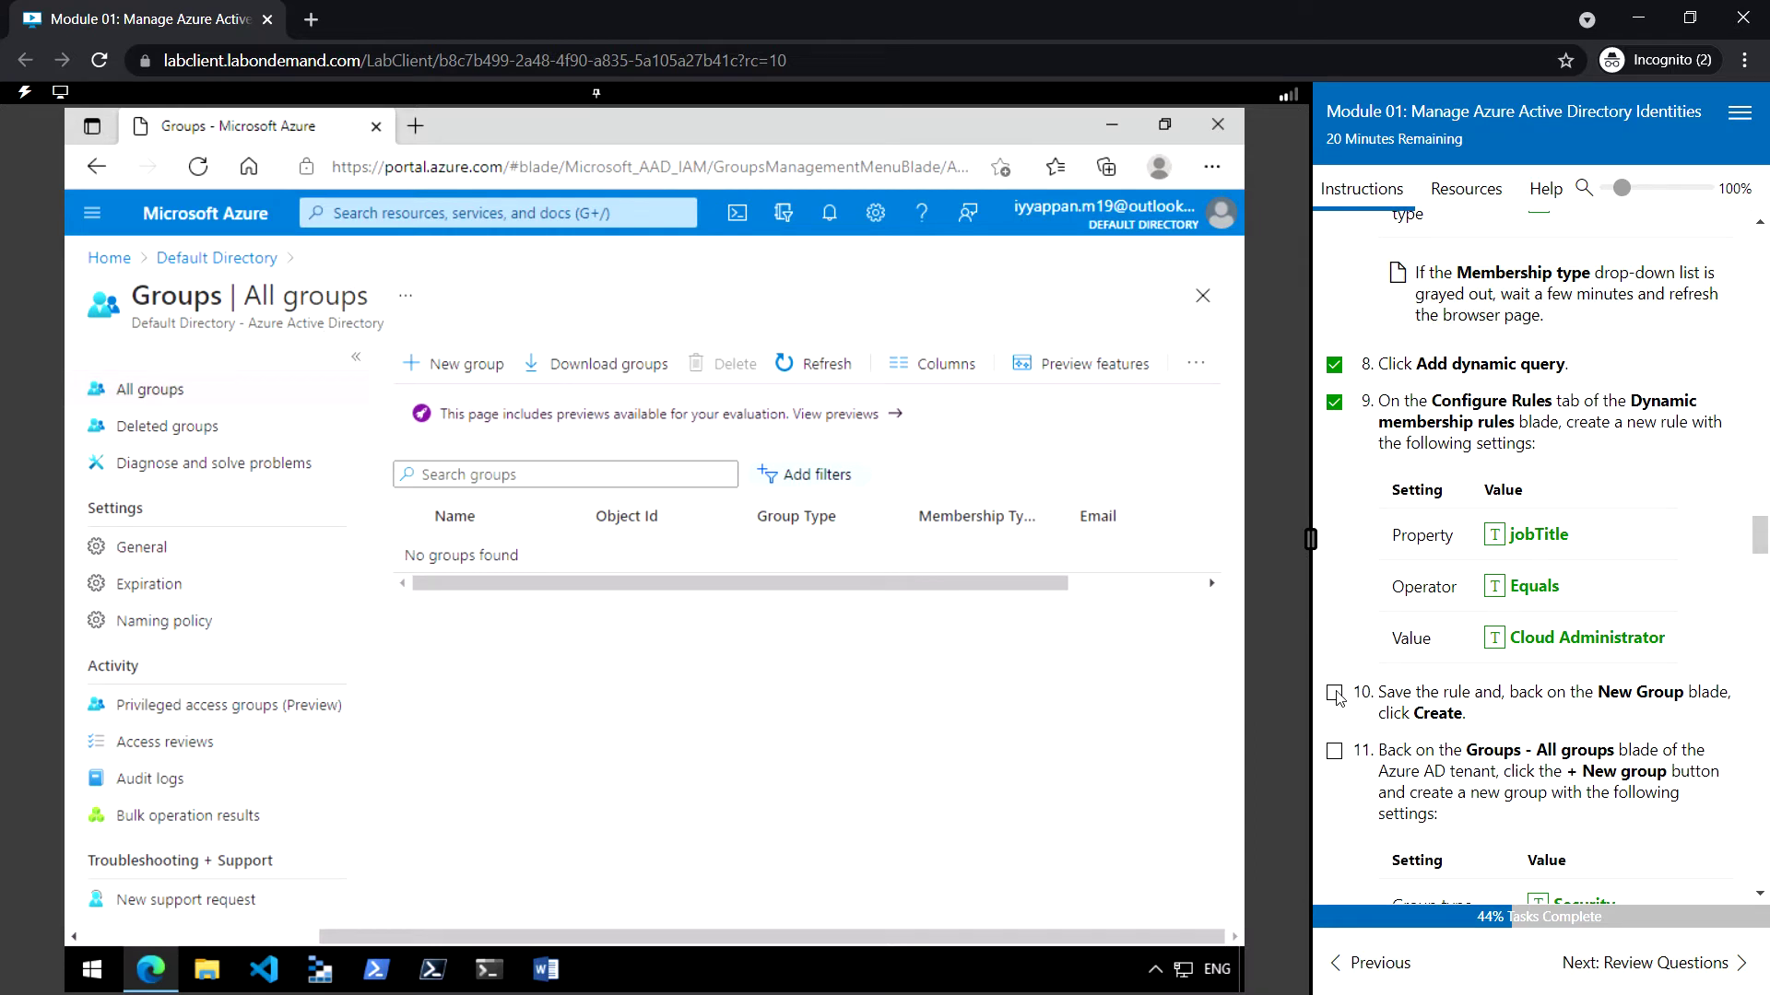
pyautogui.click(1334, 694)
pyautogui.scroll(-3, 1310, 539)
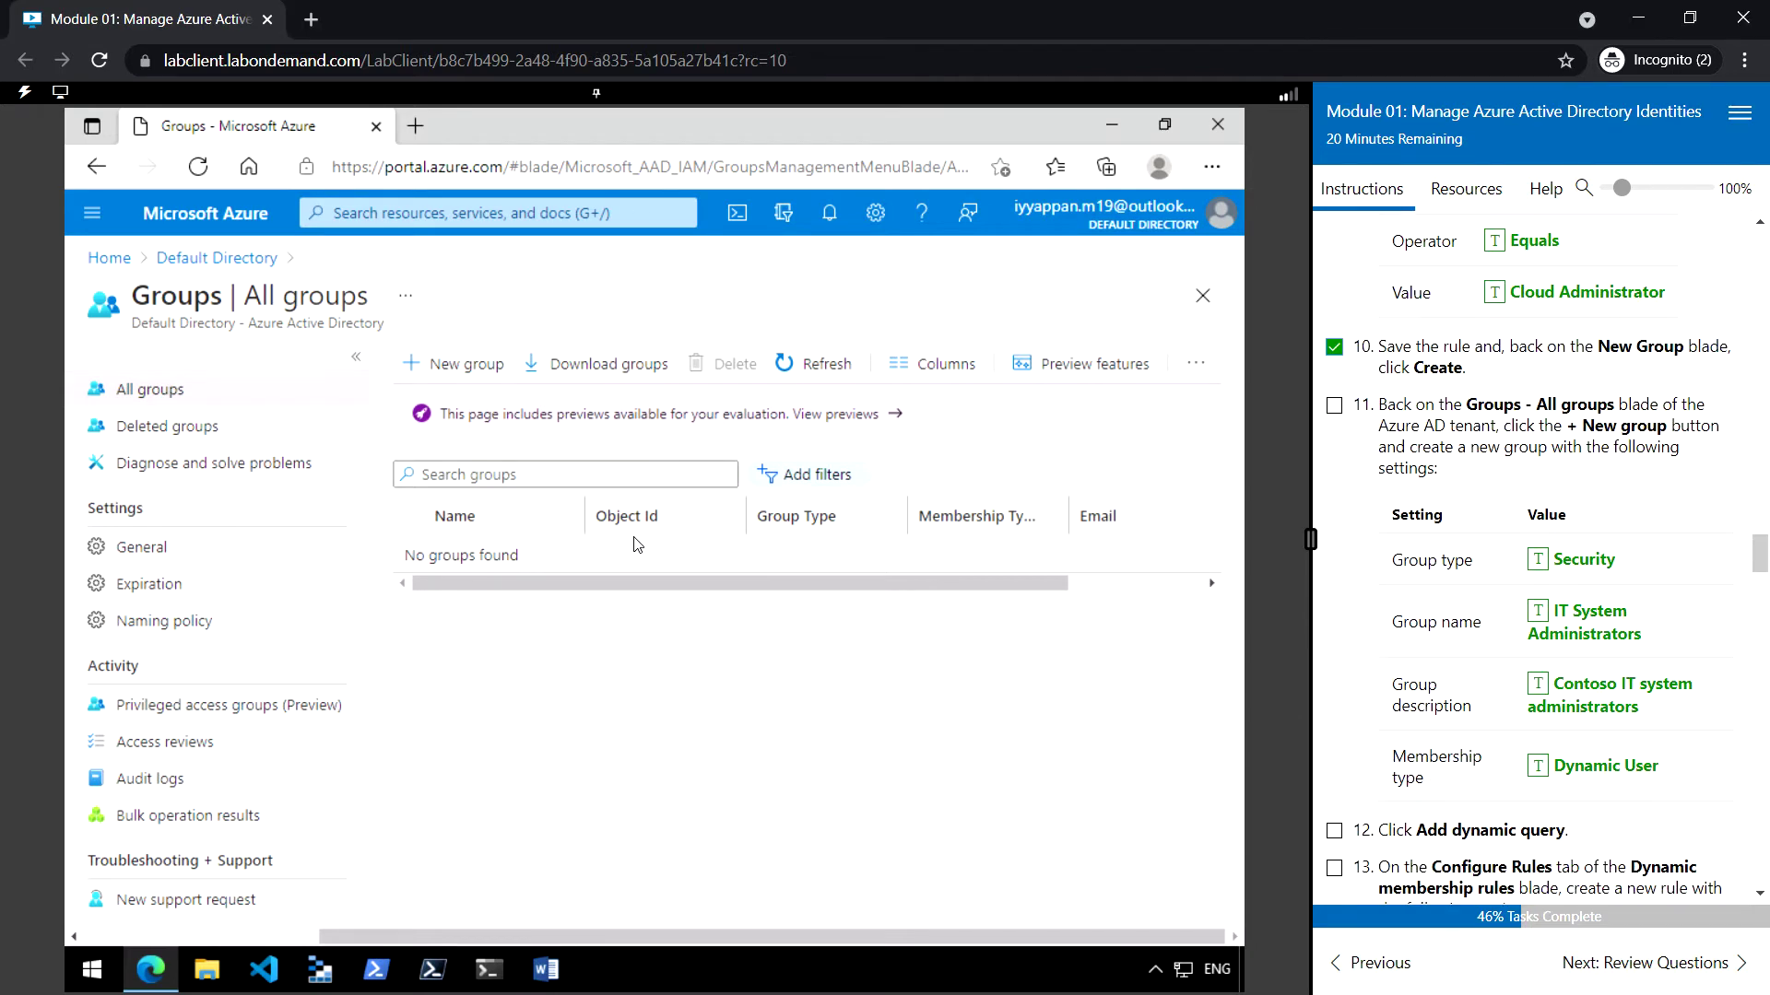
# Step: Start another new group and correct its name to IT System Administrators
pyautogui.click(449, 368)
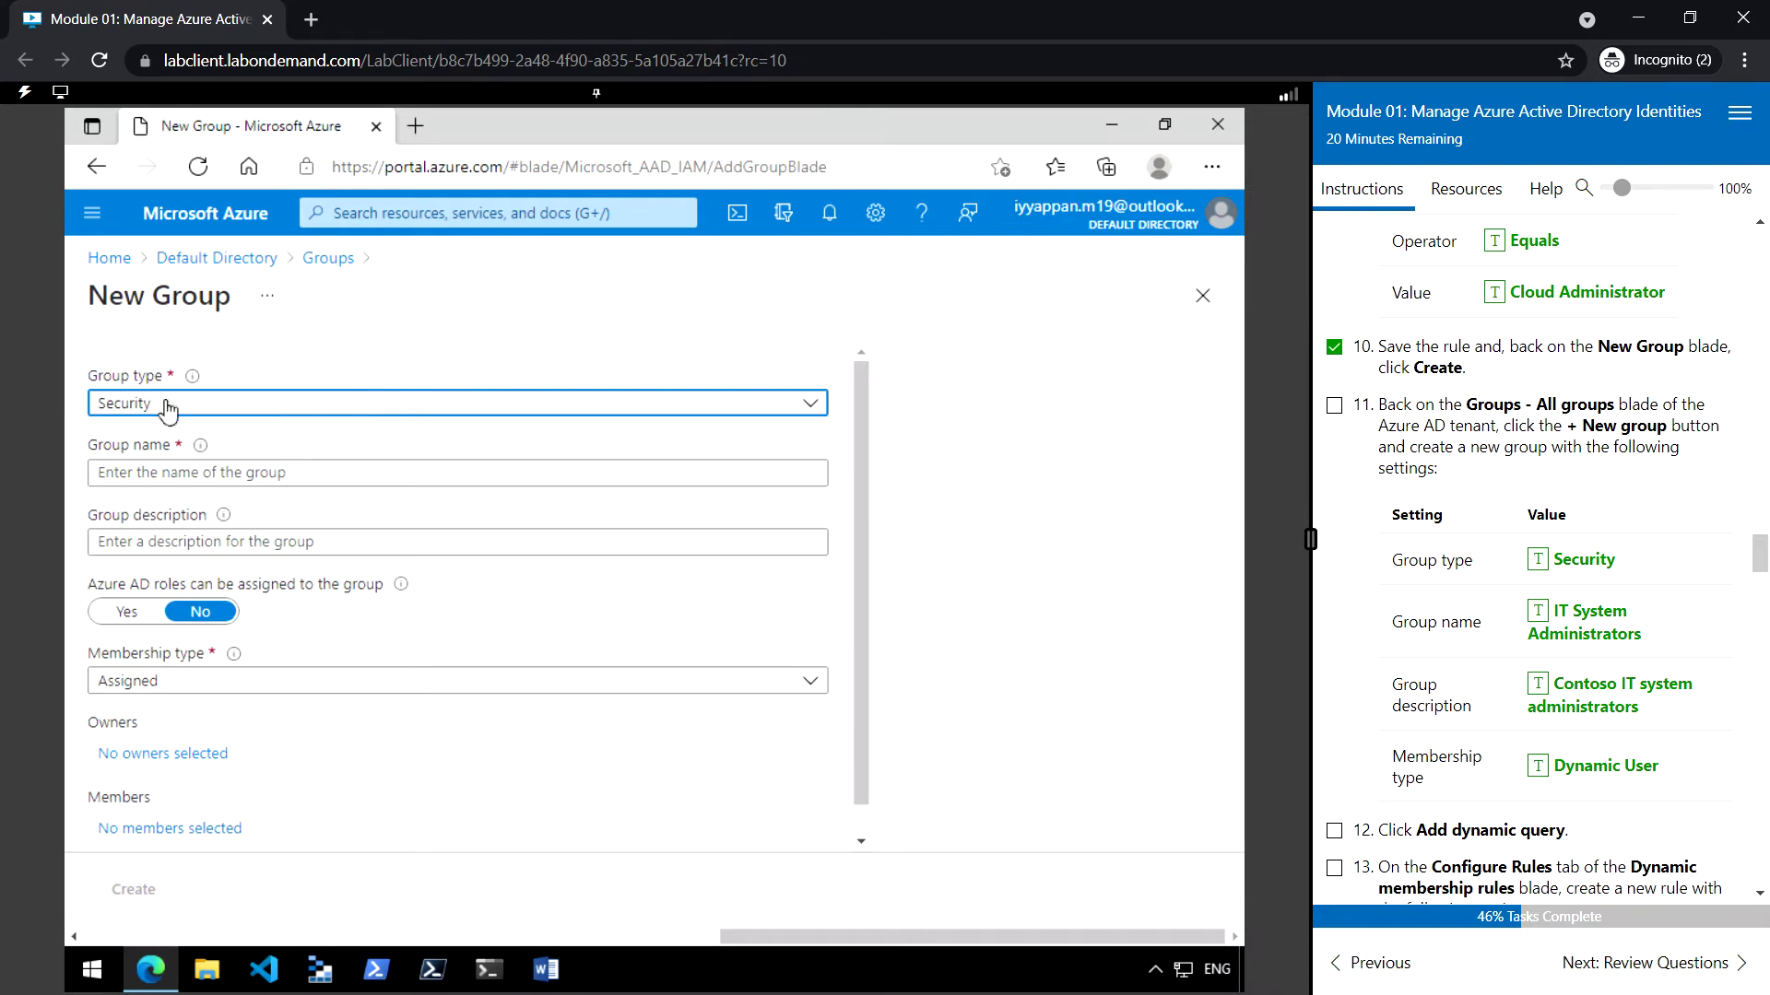
pyautogui.click(179, 473)
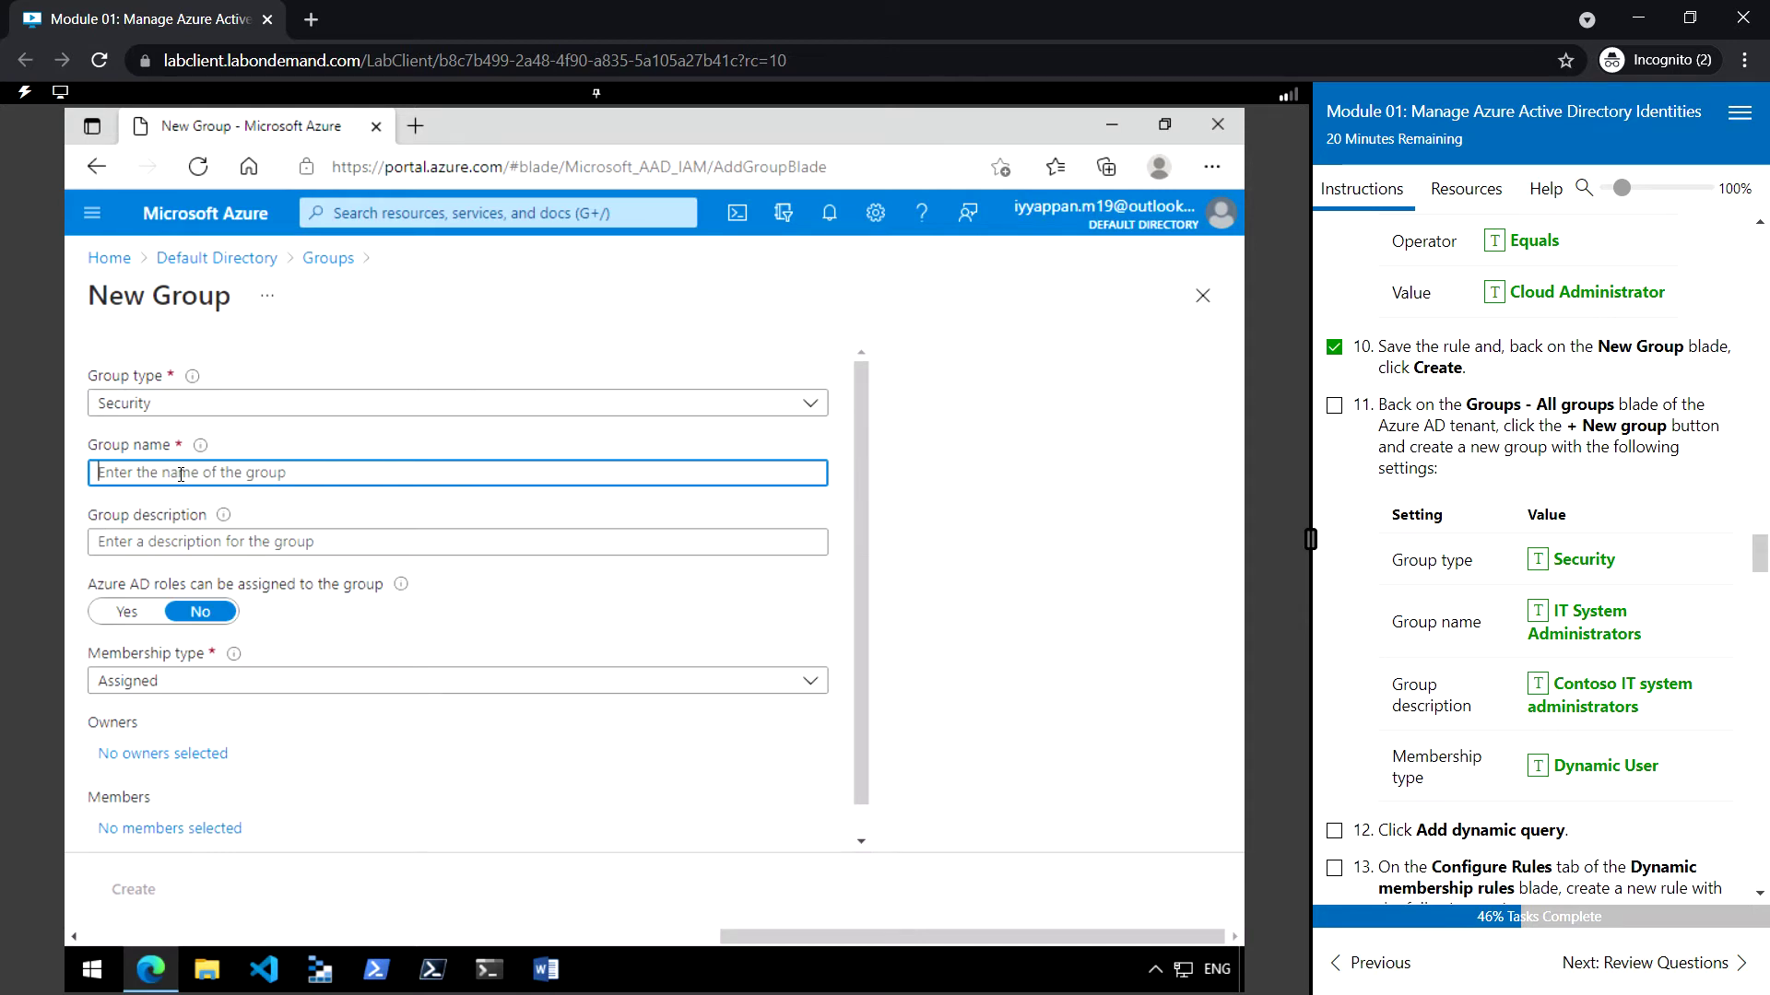
pyautogui.write('IT')
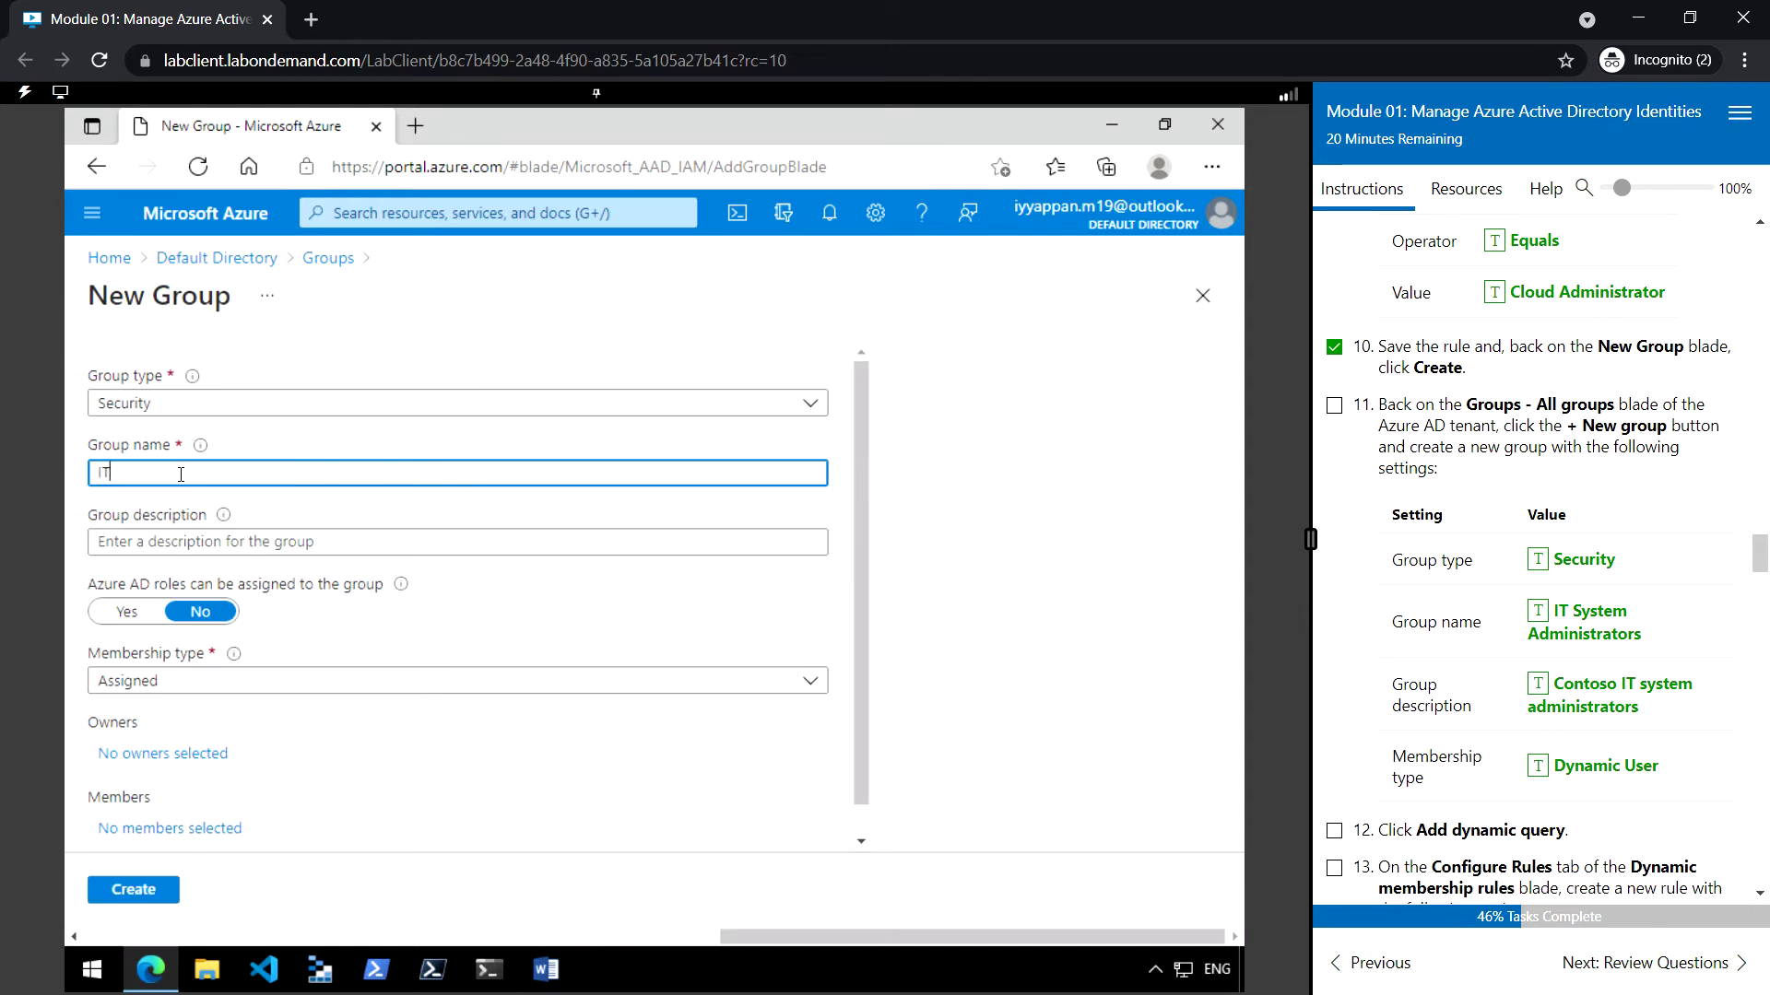
pyautogui.write(' Ssys')
pyautogui.press('BackSpace')
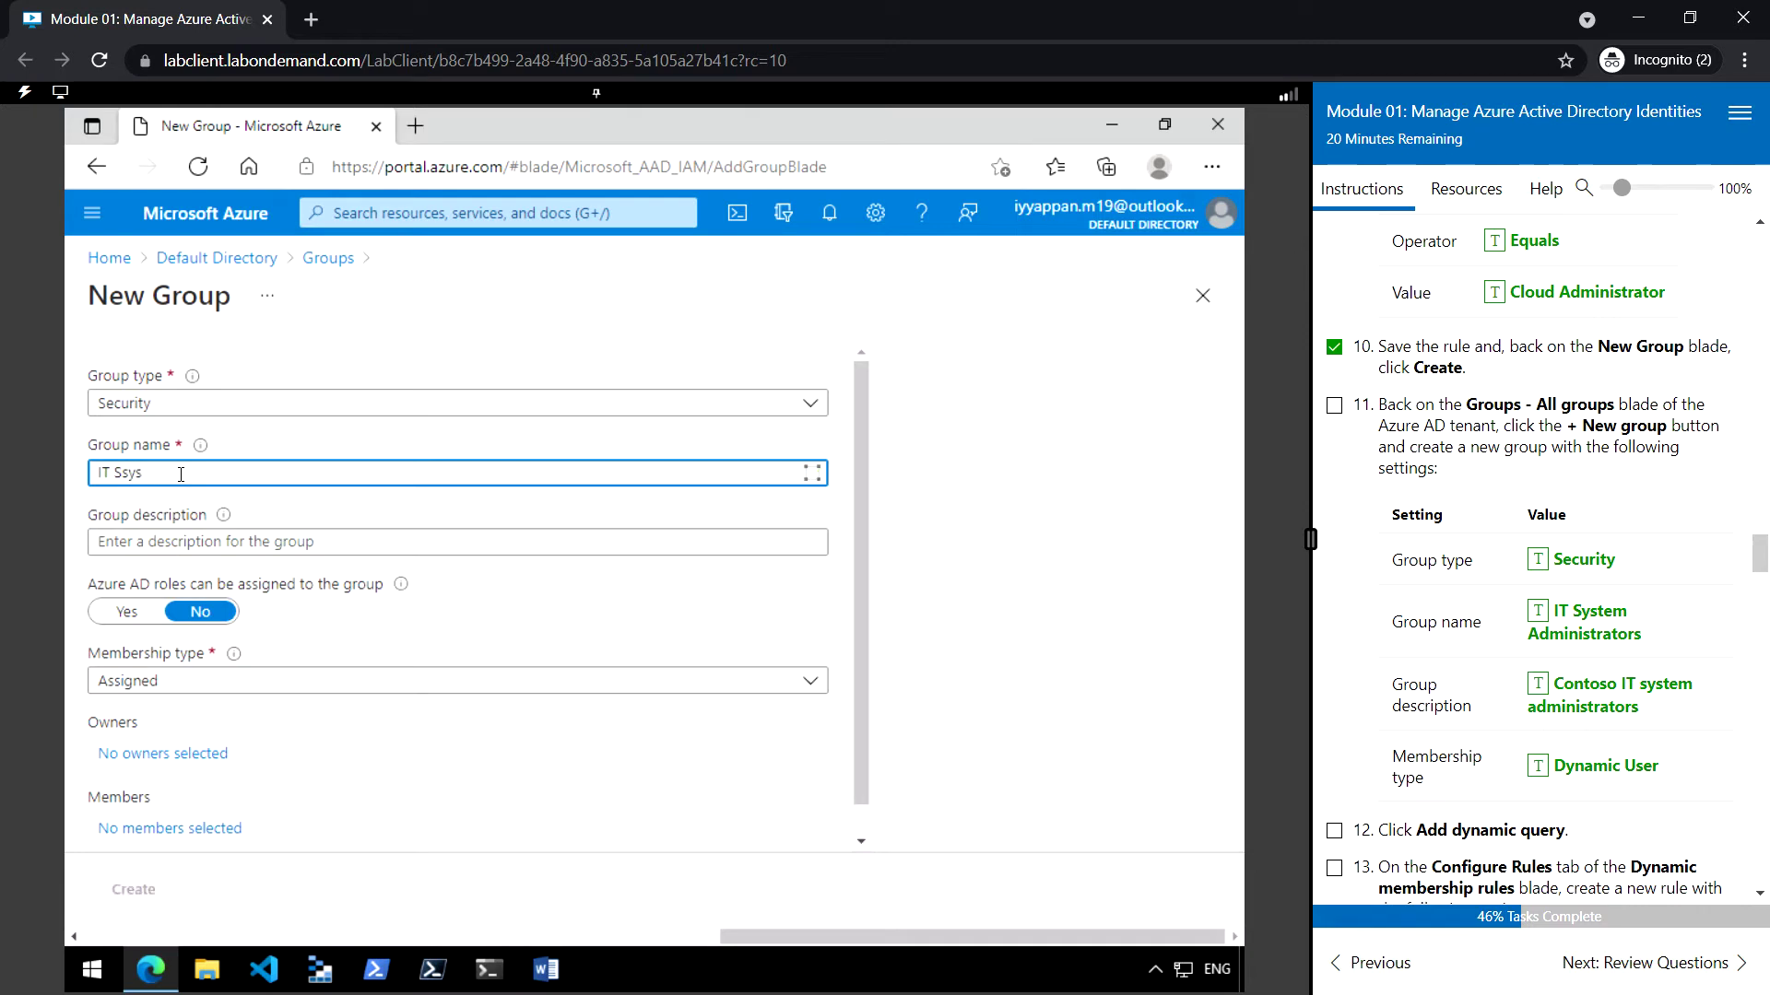
pyautogui.press('BackSpace')
pyautogui.write('yst')
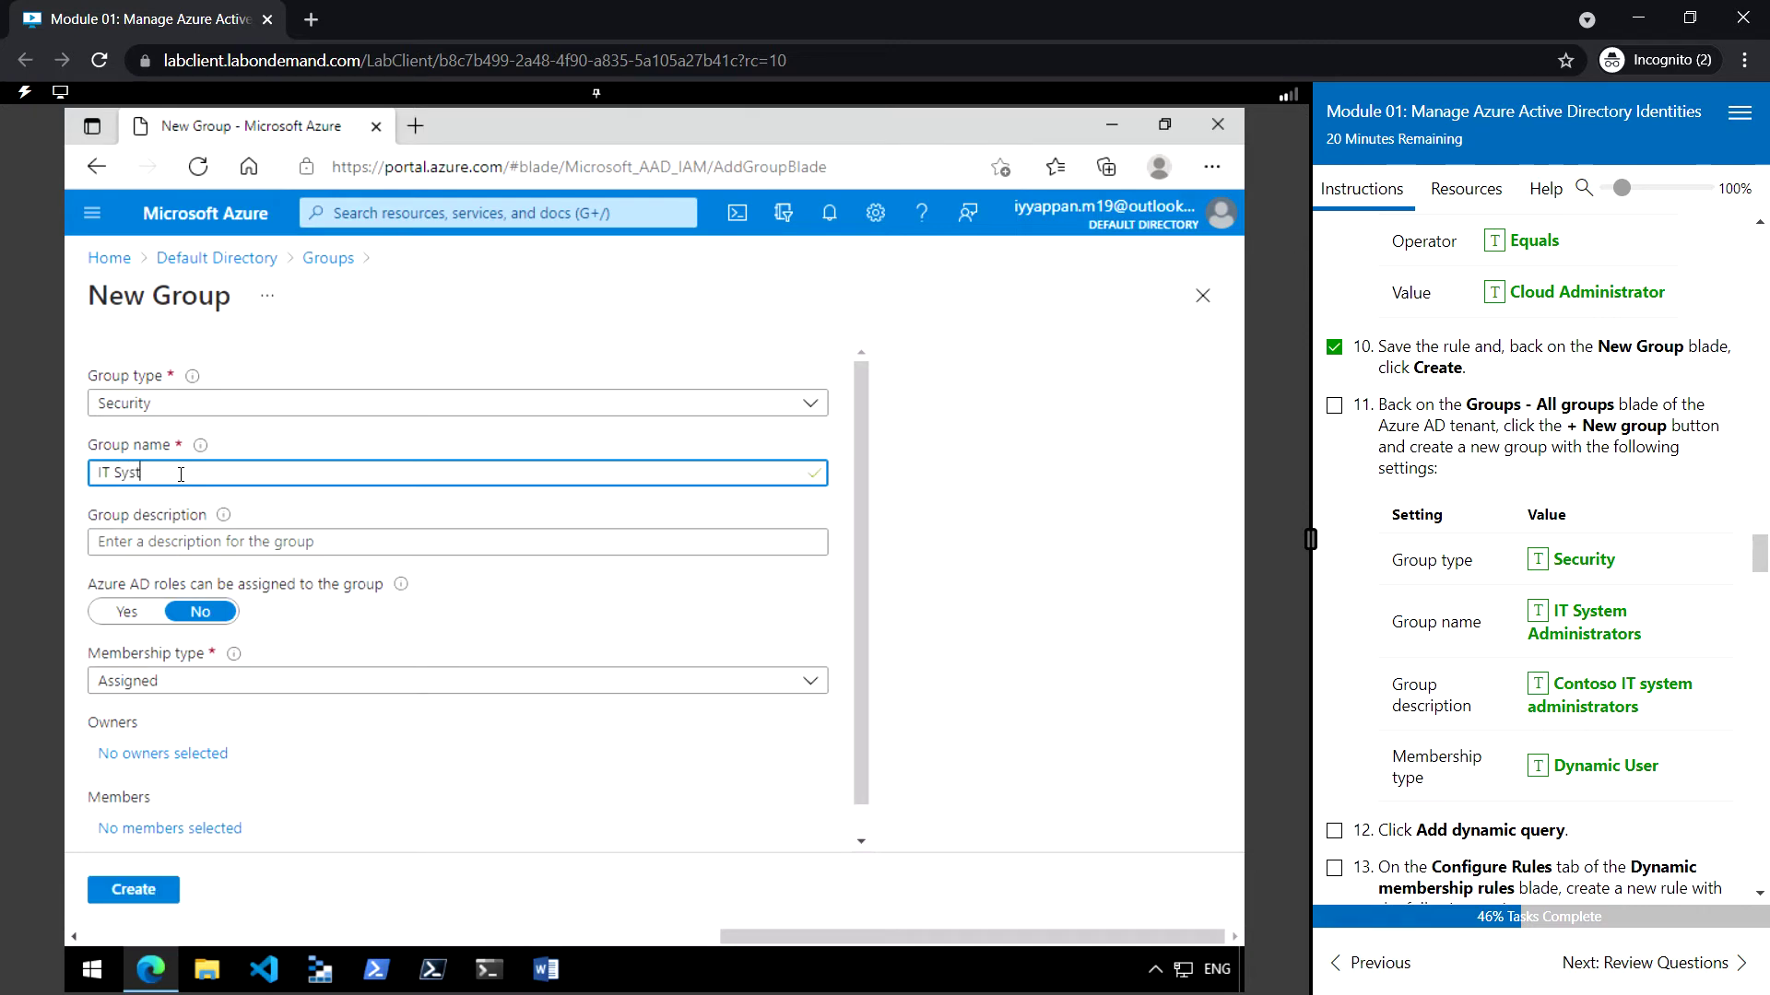
pyautogui.write('em Administrators')
pyautogui.scroll(-2, 1405, 701)
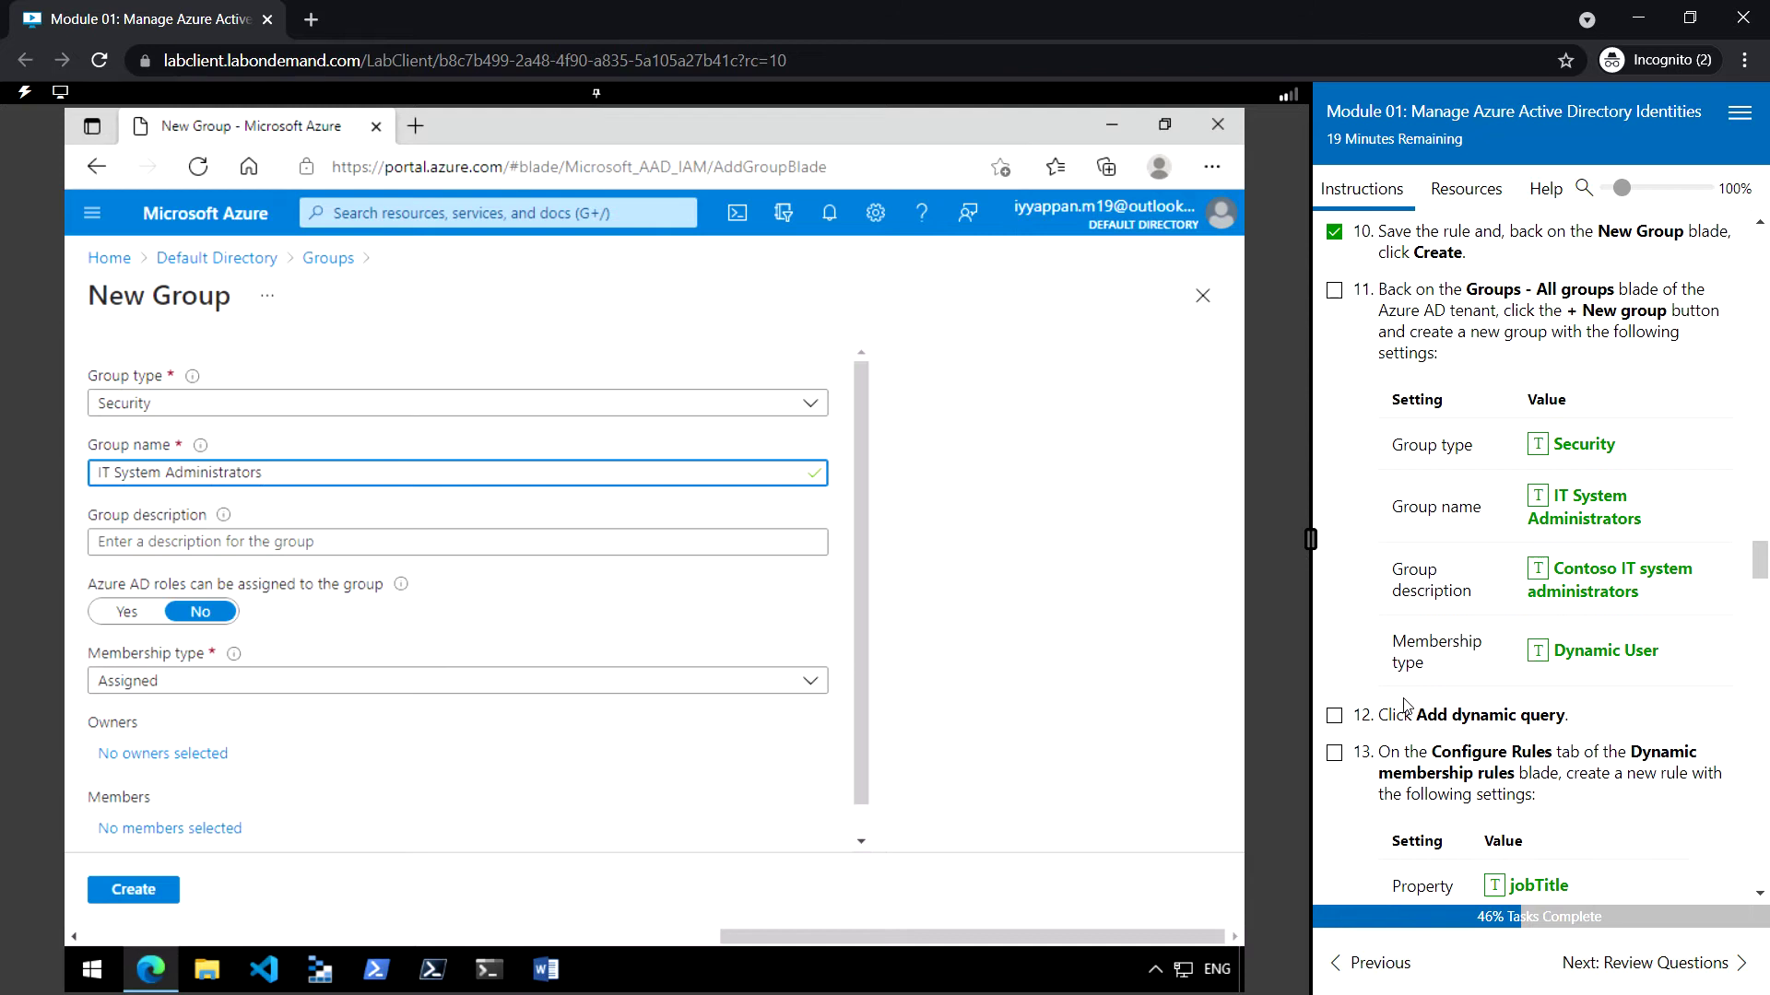
# Step: Add the Contoso IT system administrators description and set membership to Dynamic User
pyautogui.click(232, 539)
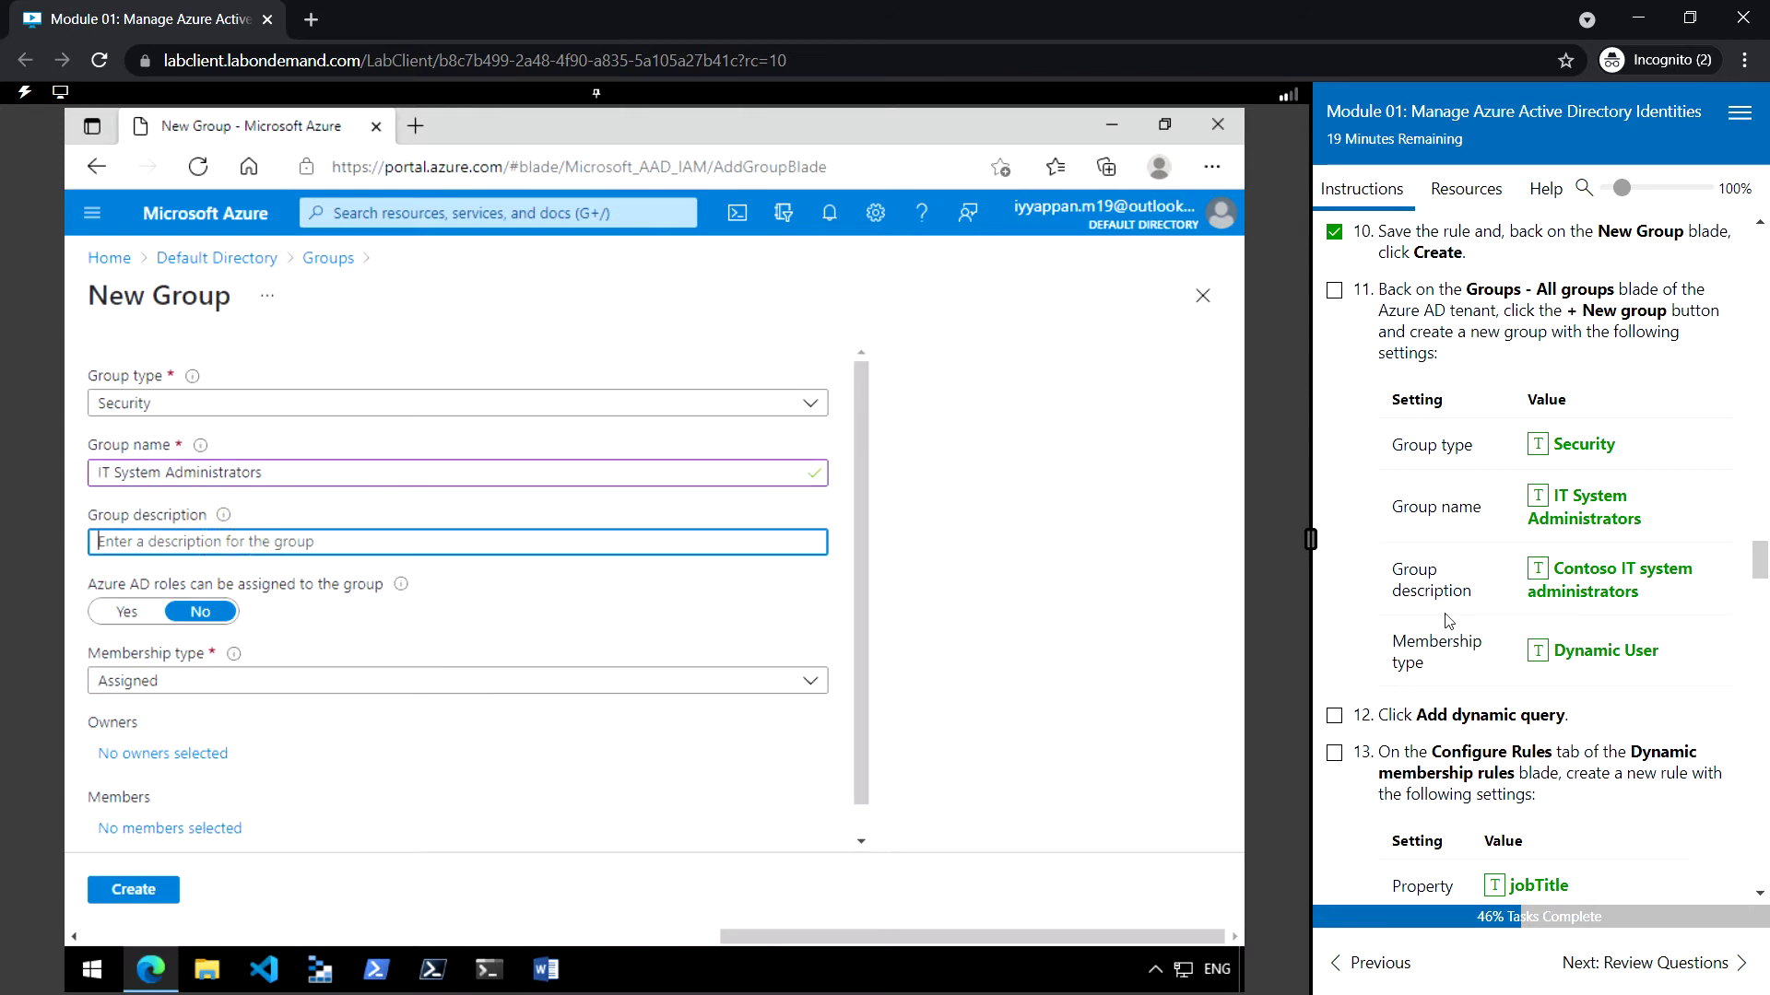
pyautogui.click(1538, 573)
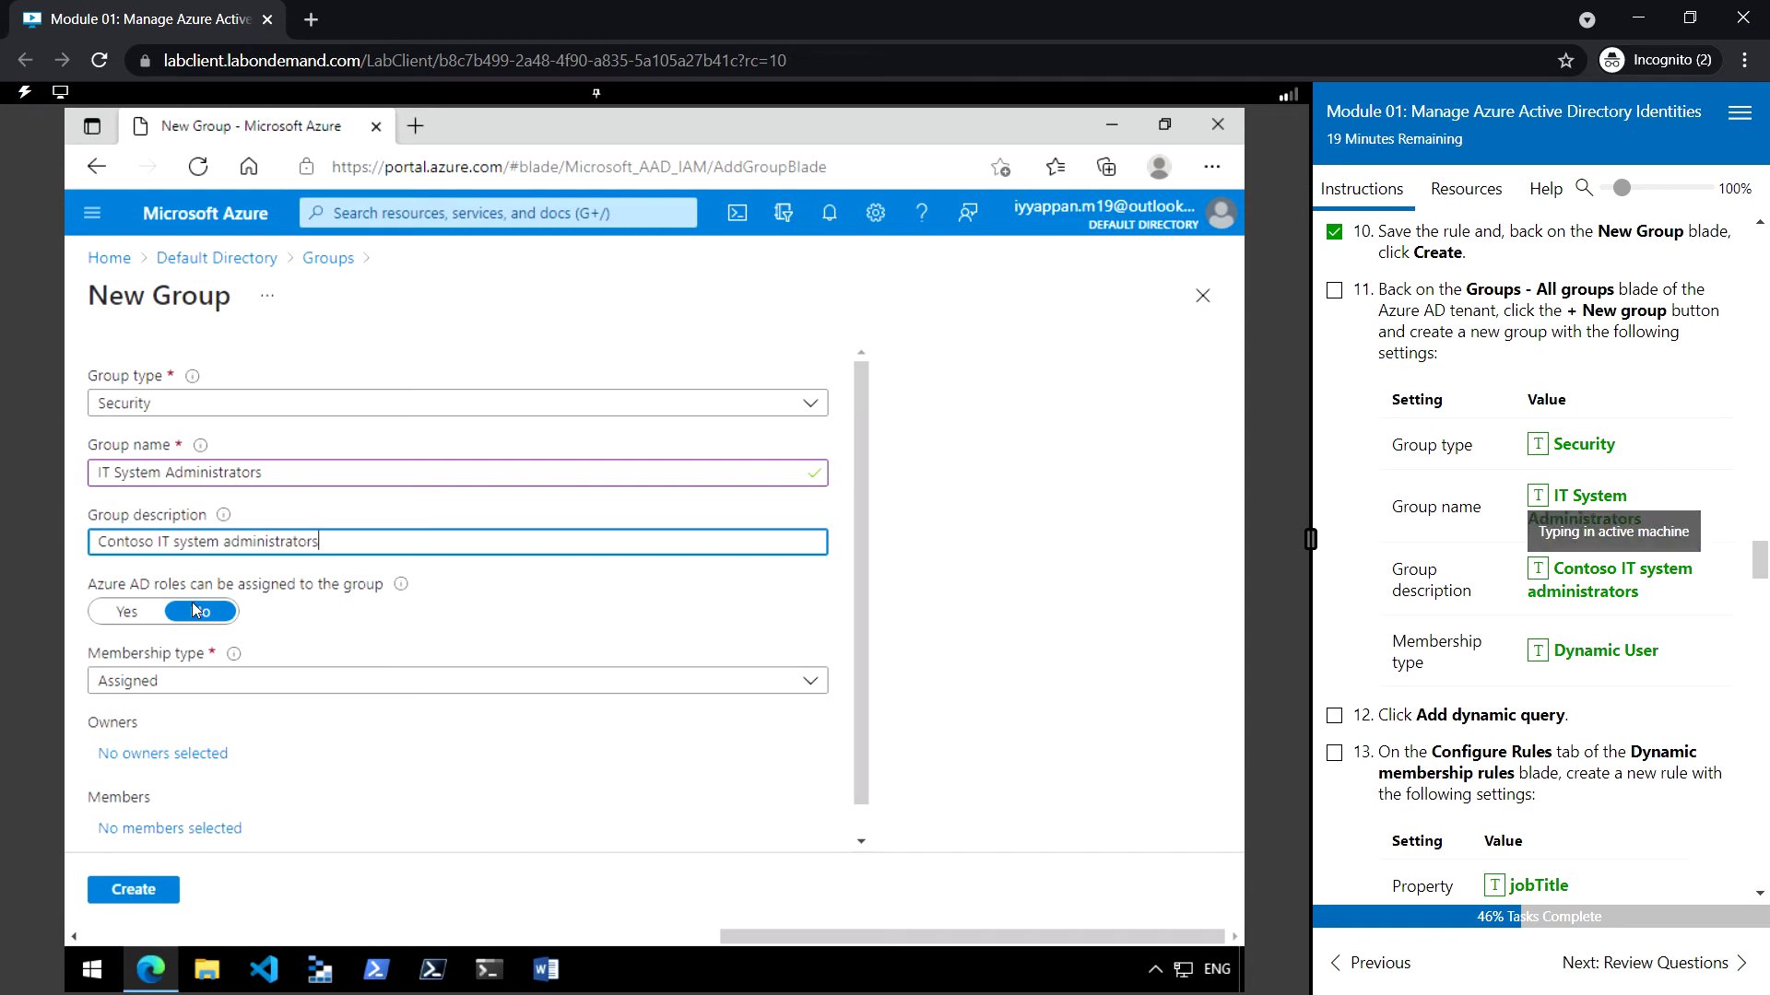
pyautogui.click(275, 687)
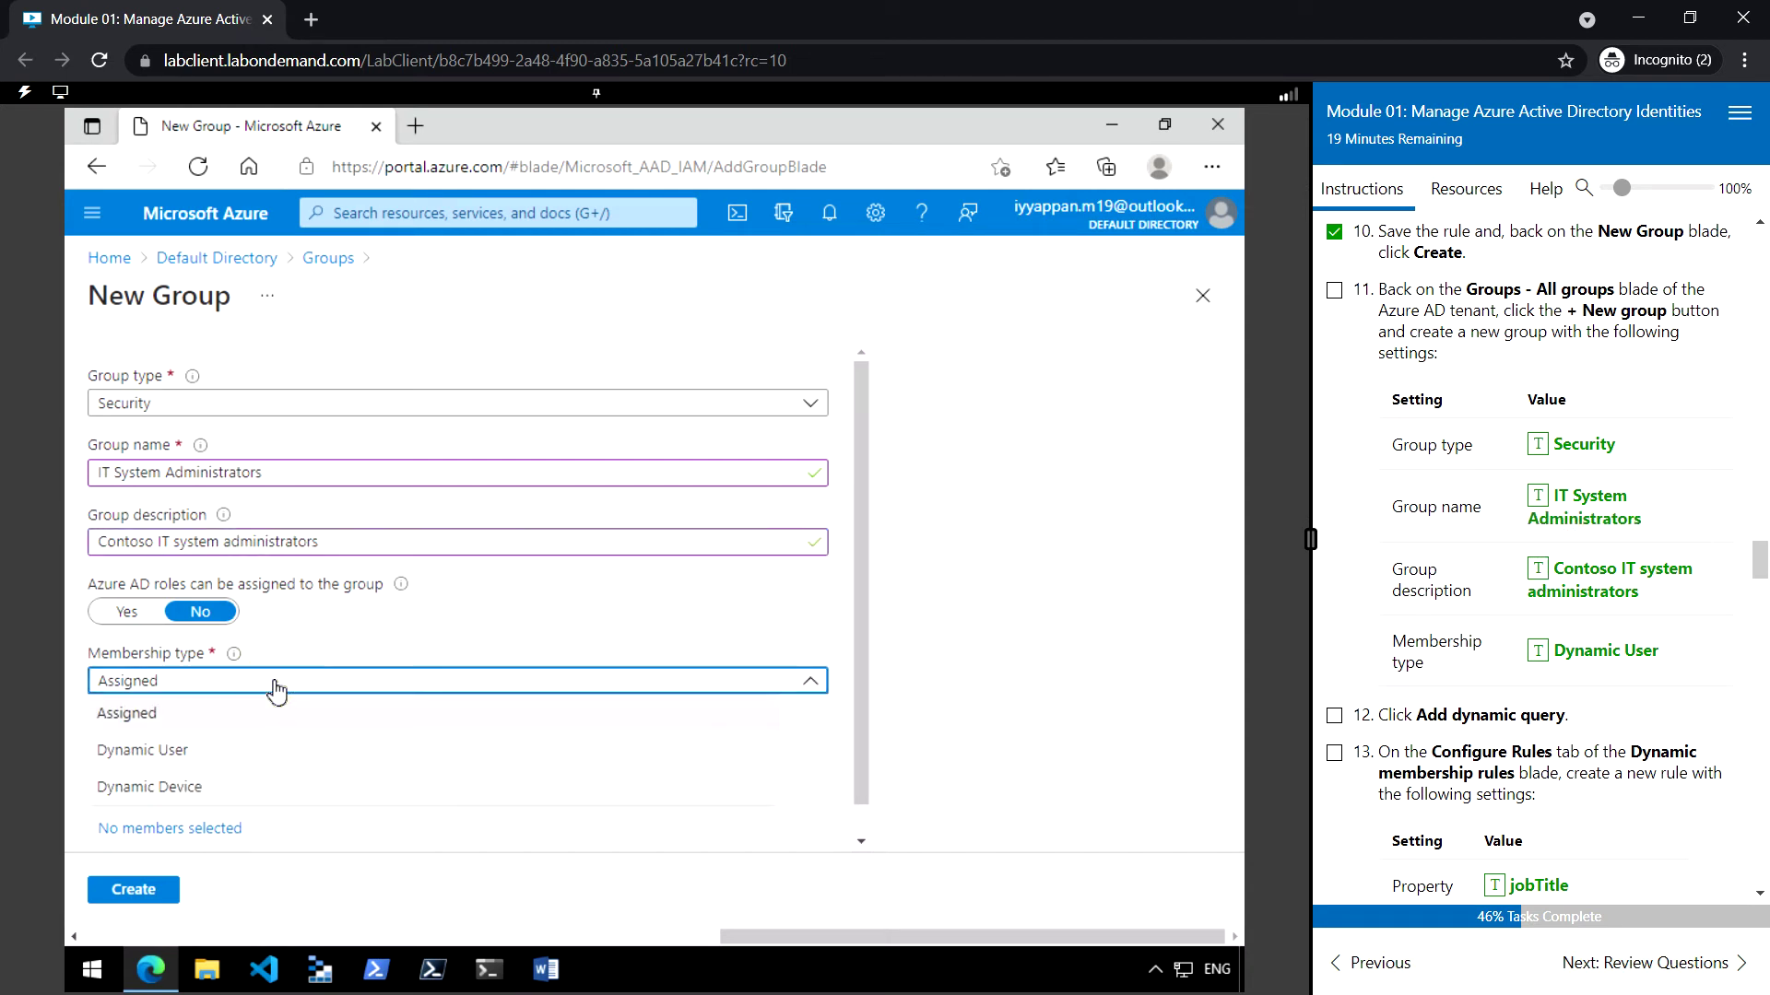
pyautogui.click(216, 758)
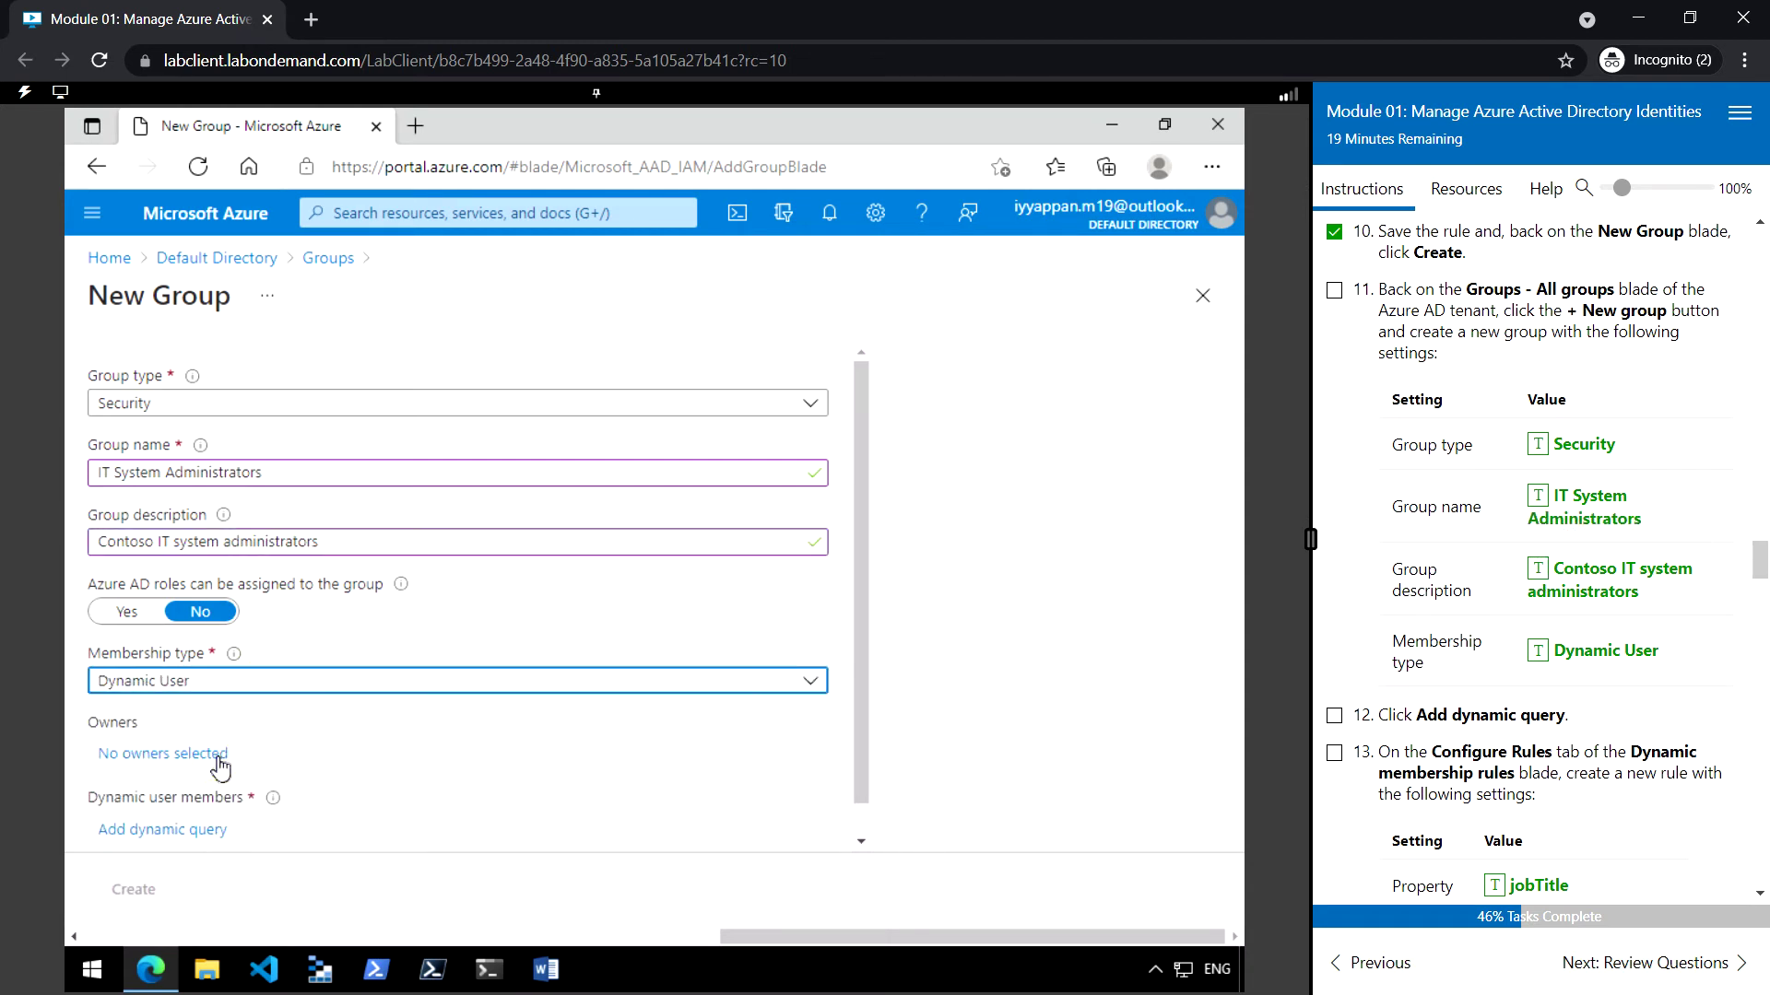
pyautogui.scroll(-2, 1415, 677)
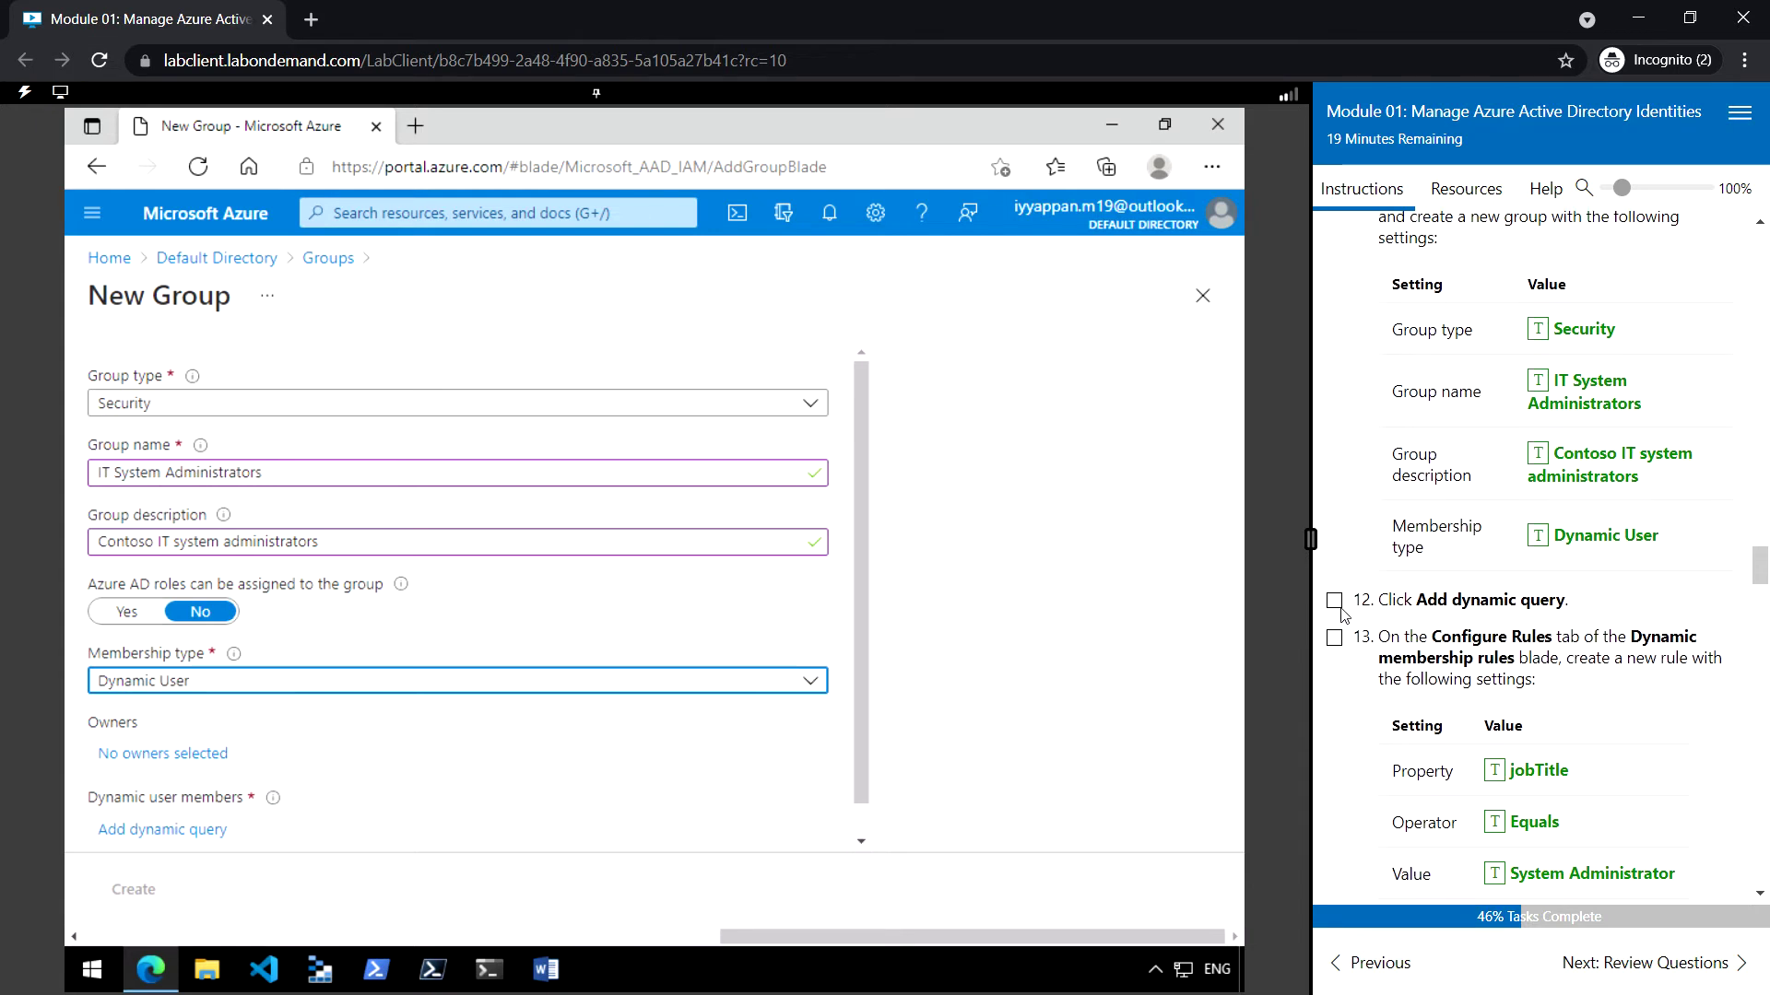
pyautogui.scroll(-1, 332, 751)
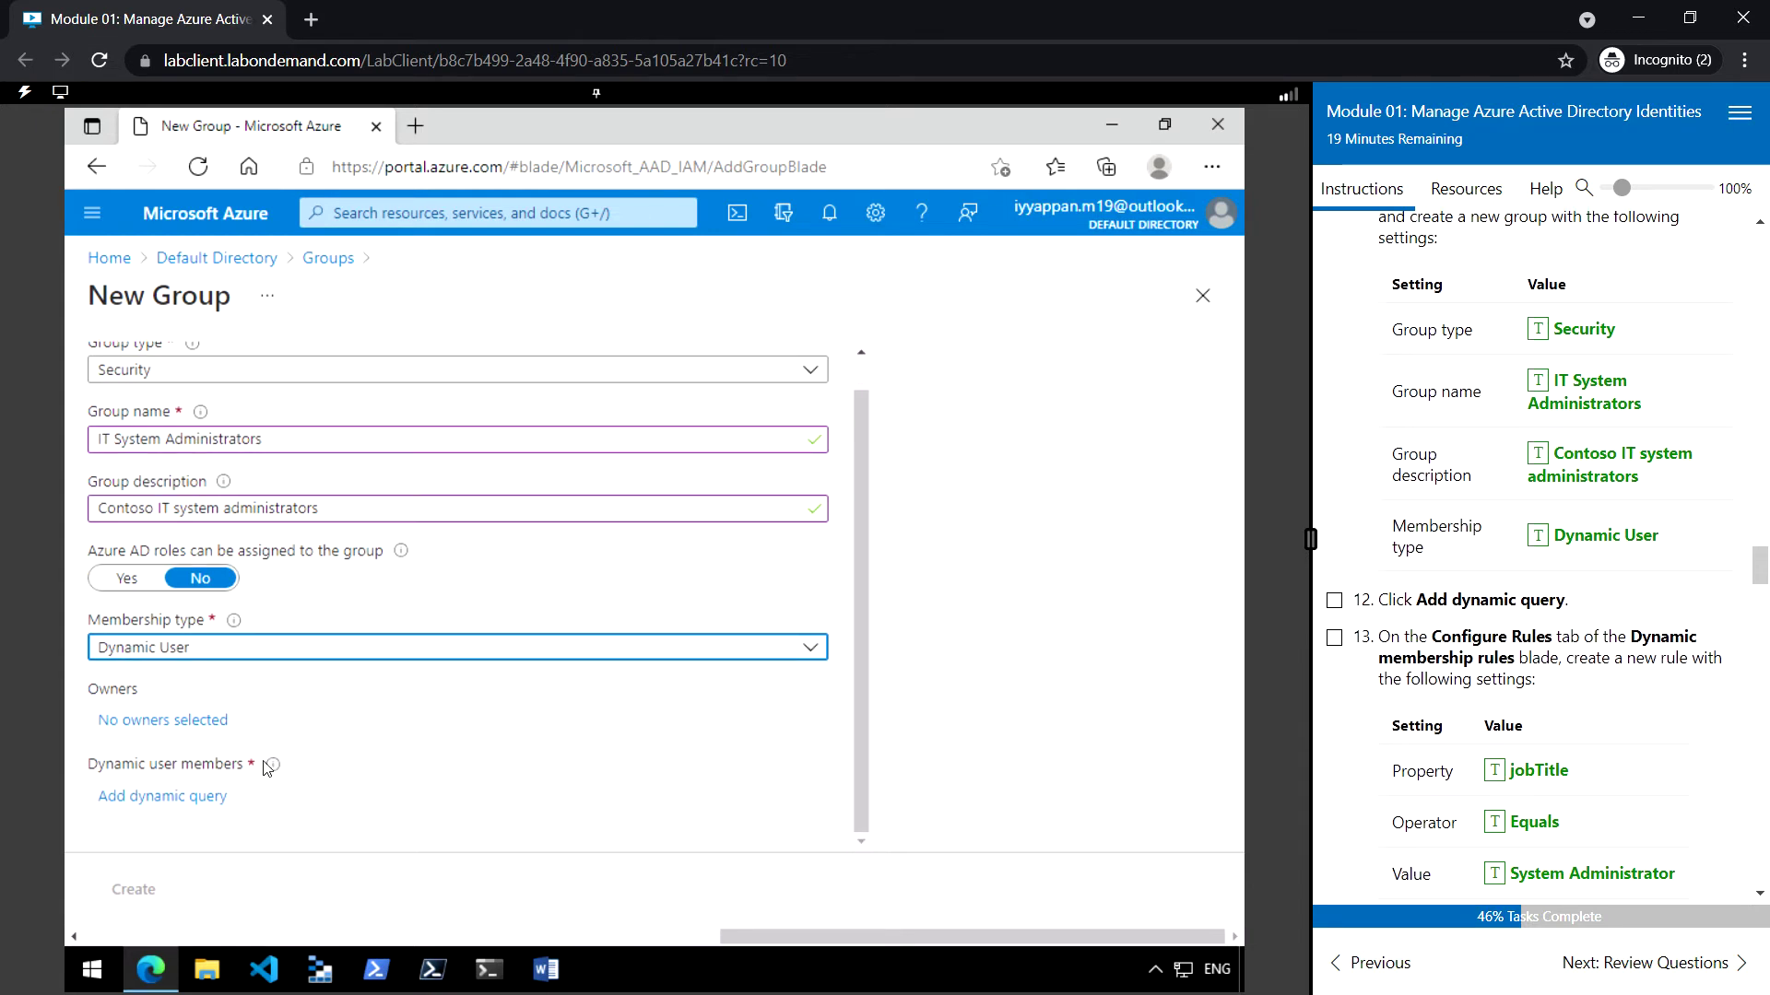
# Step: Define the rule jobTitle Equals 'System Administrator' and save it back to the group form
pyautogui.click(190, 799)
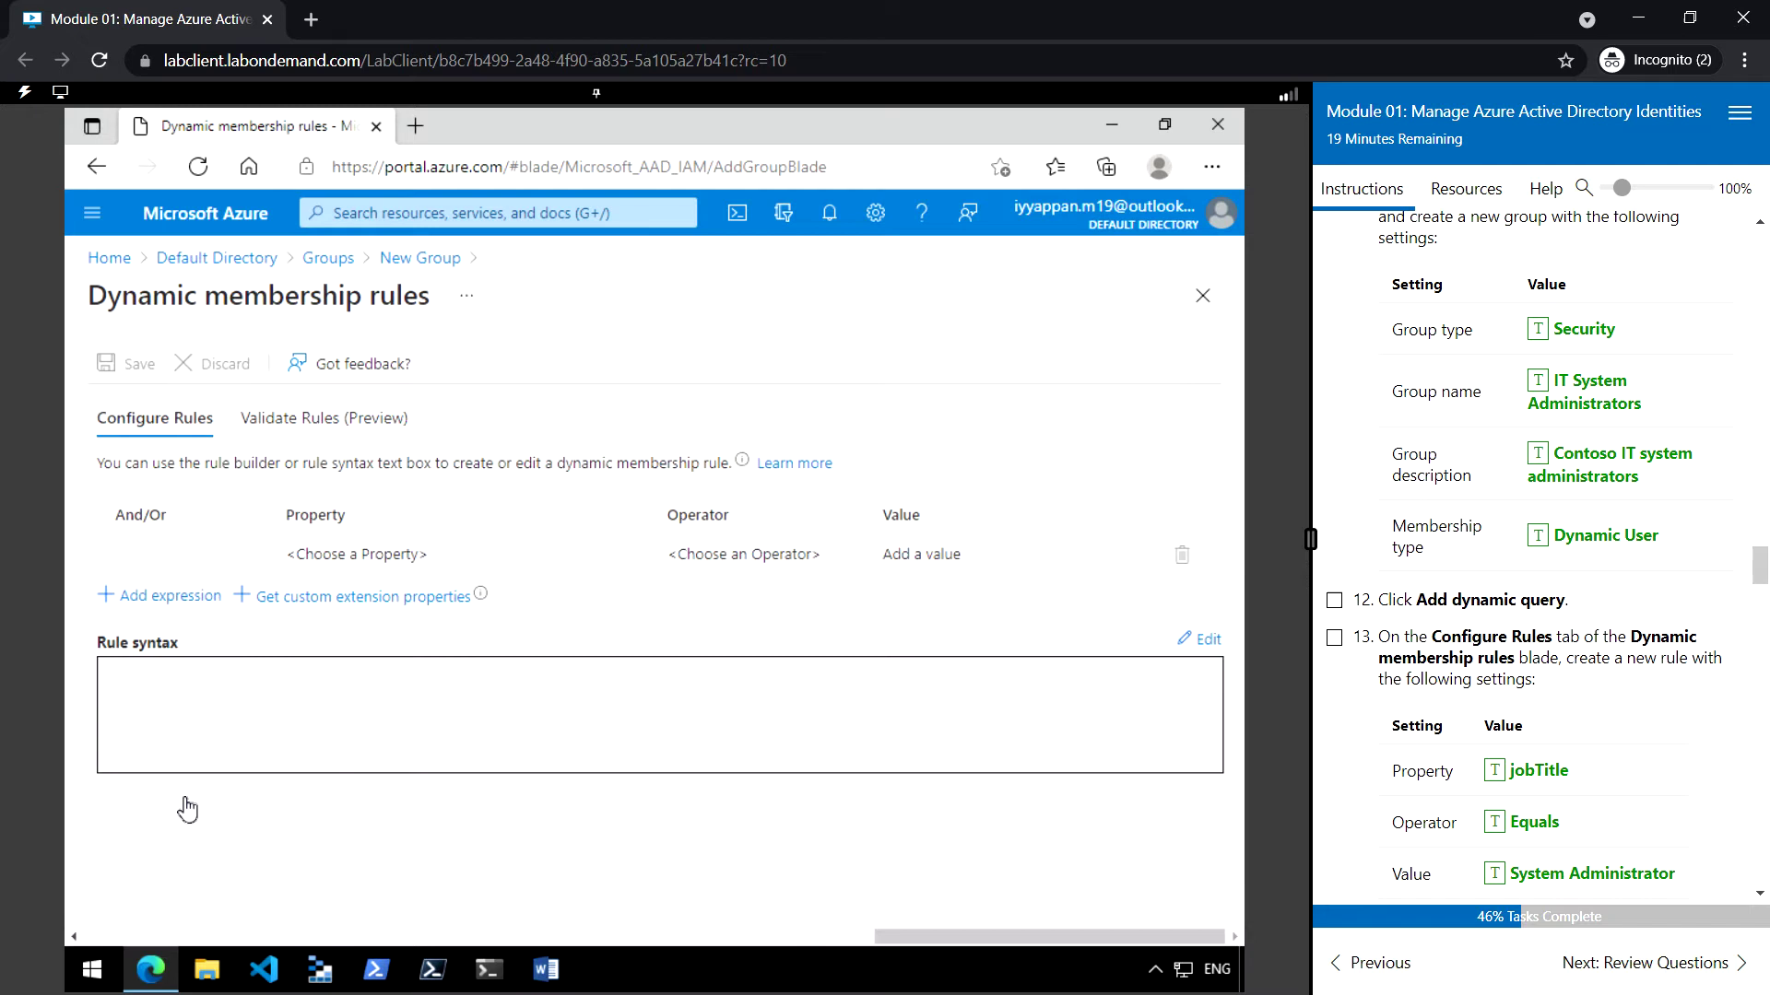
pyautogui.click(169, 596)
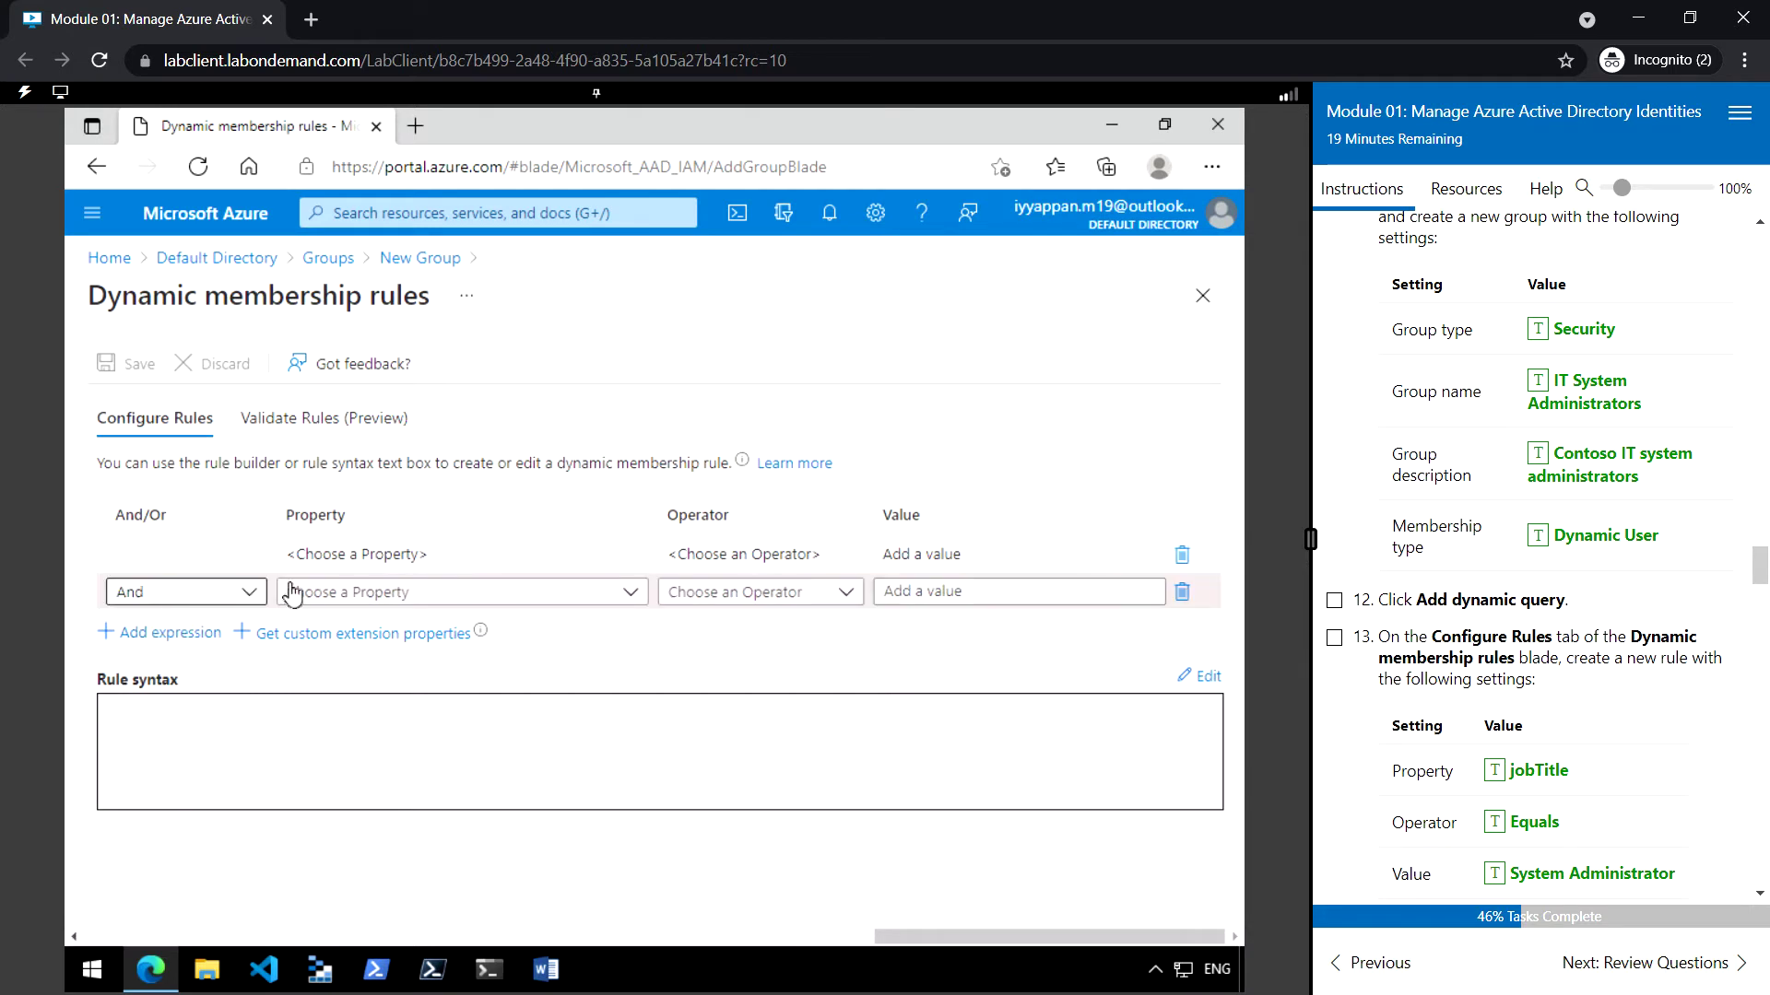
pyautogui.click(395, 555)
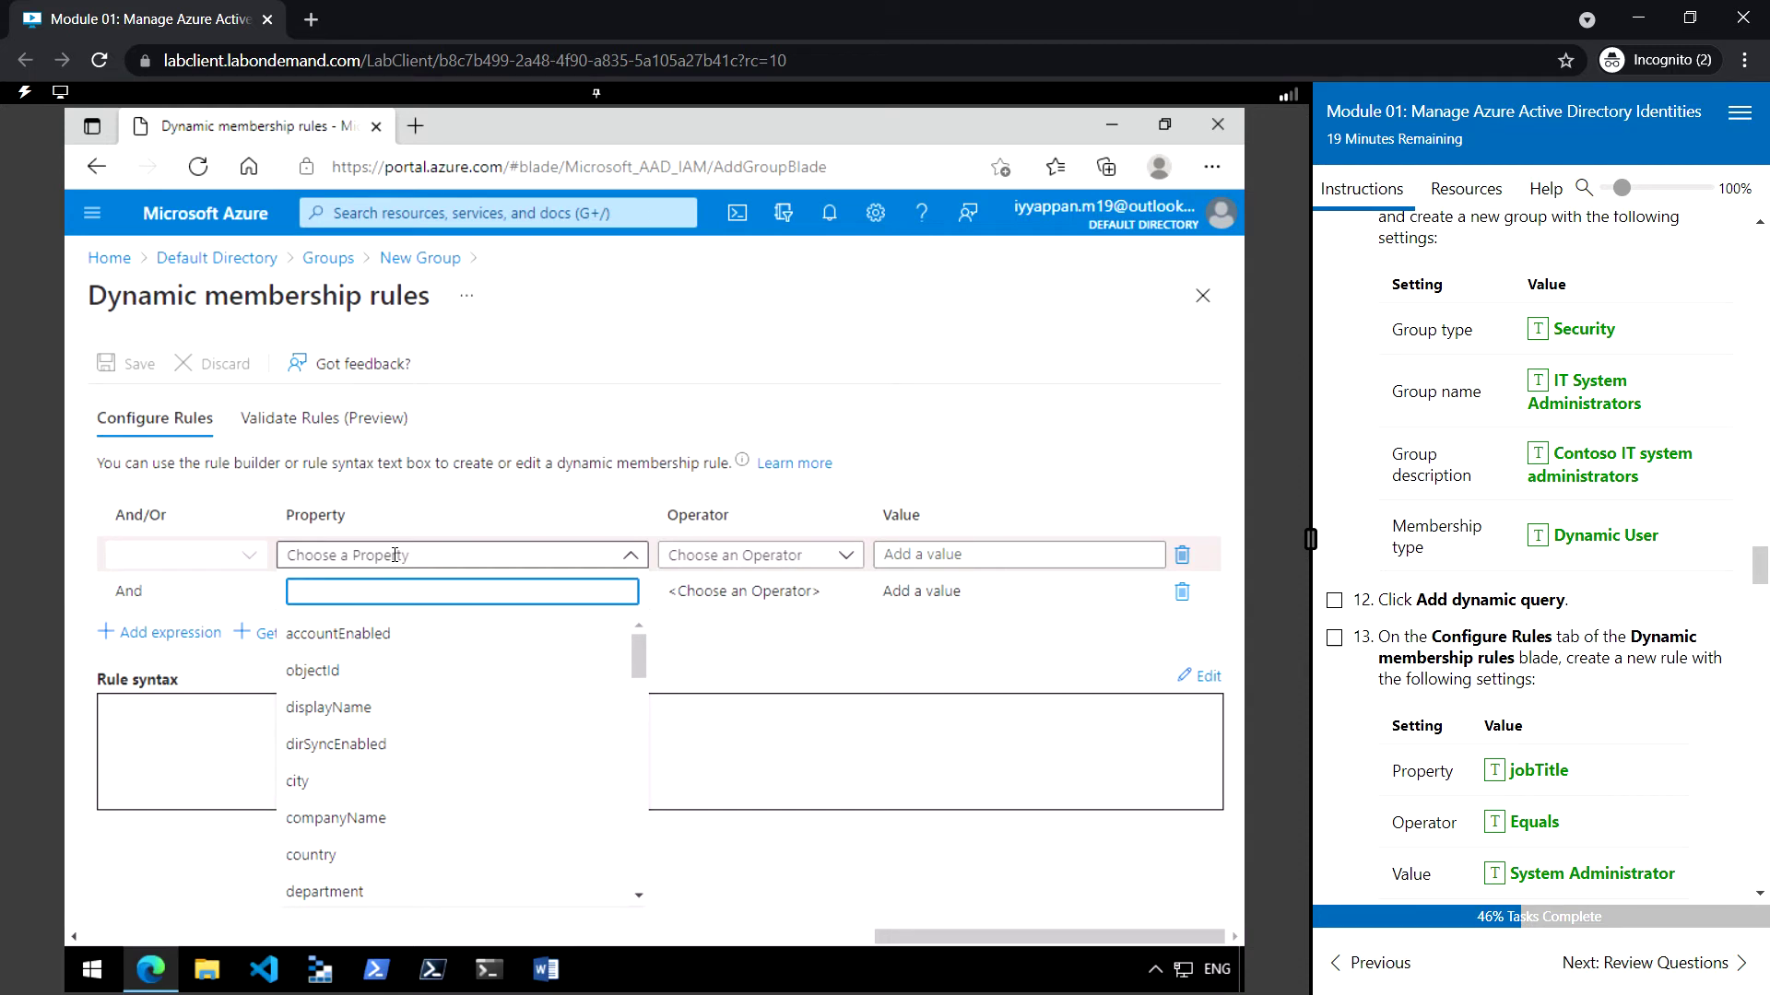
pyautogui.write('job')
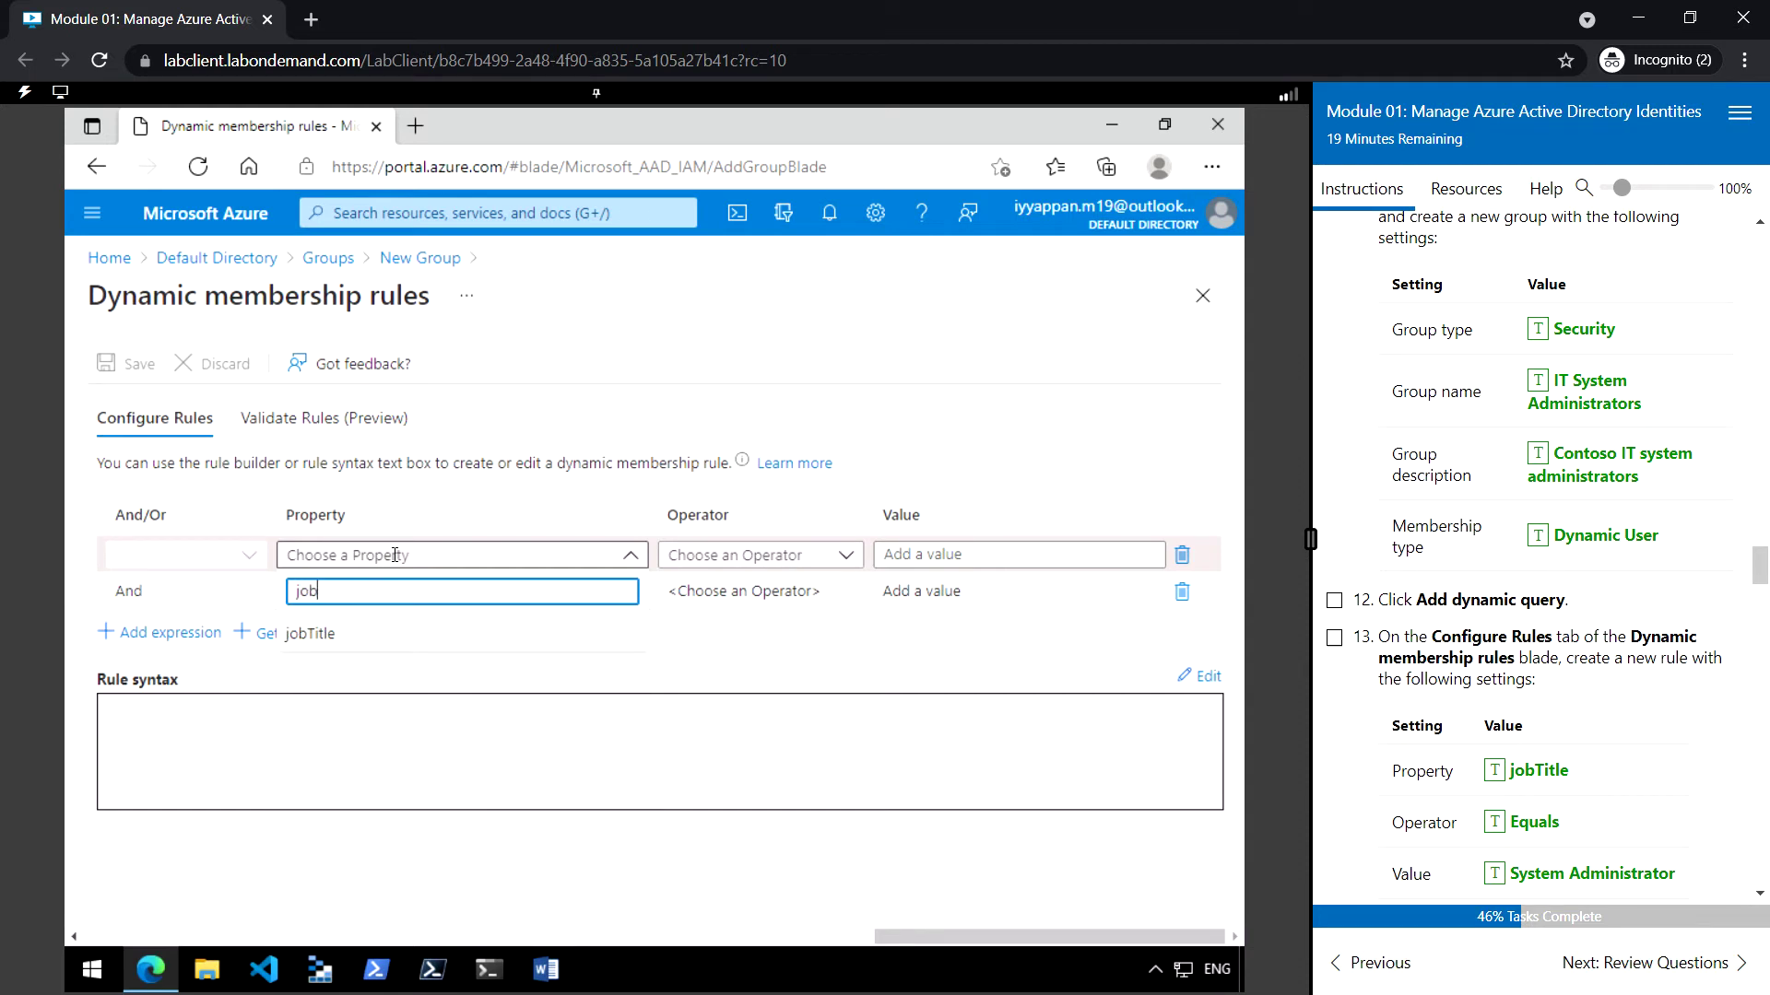
pyautogui.click(354, 641)
pyautogui.click(812, 558)
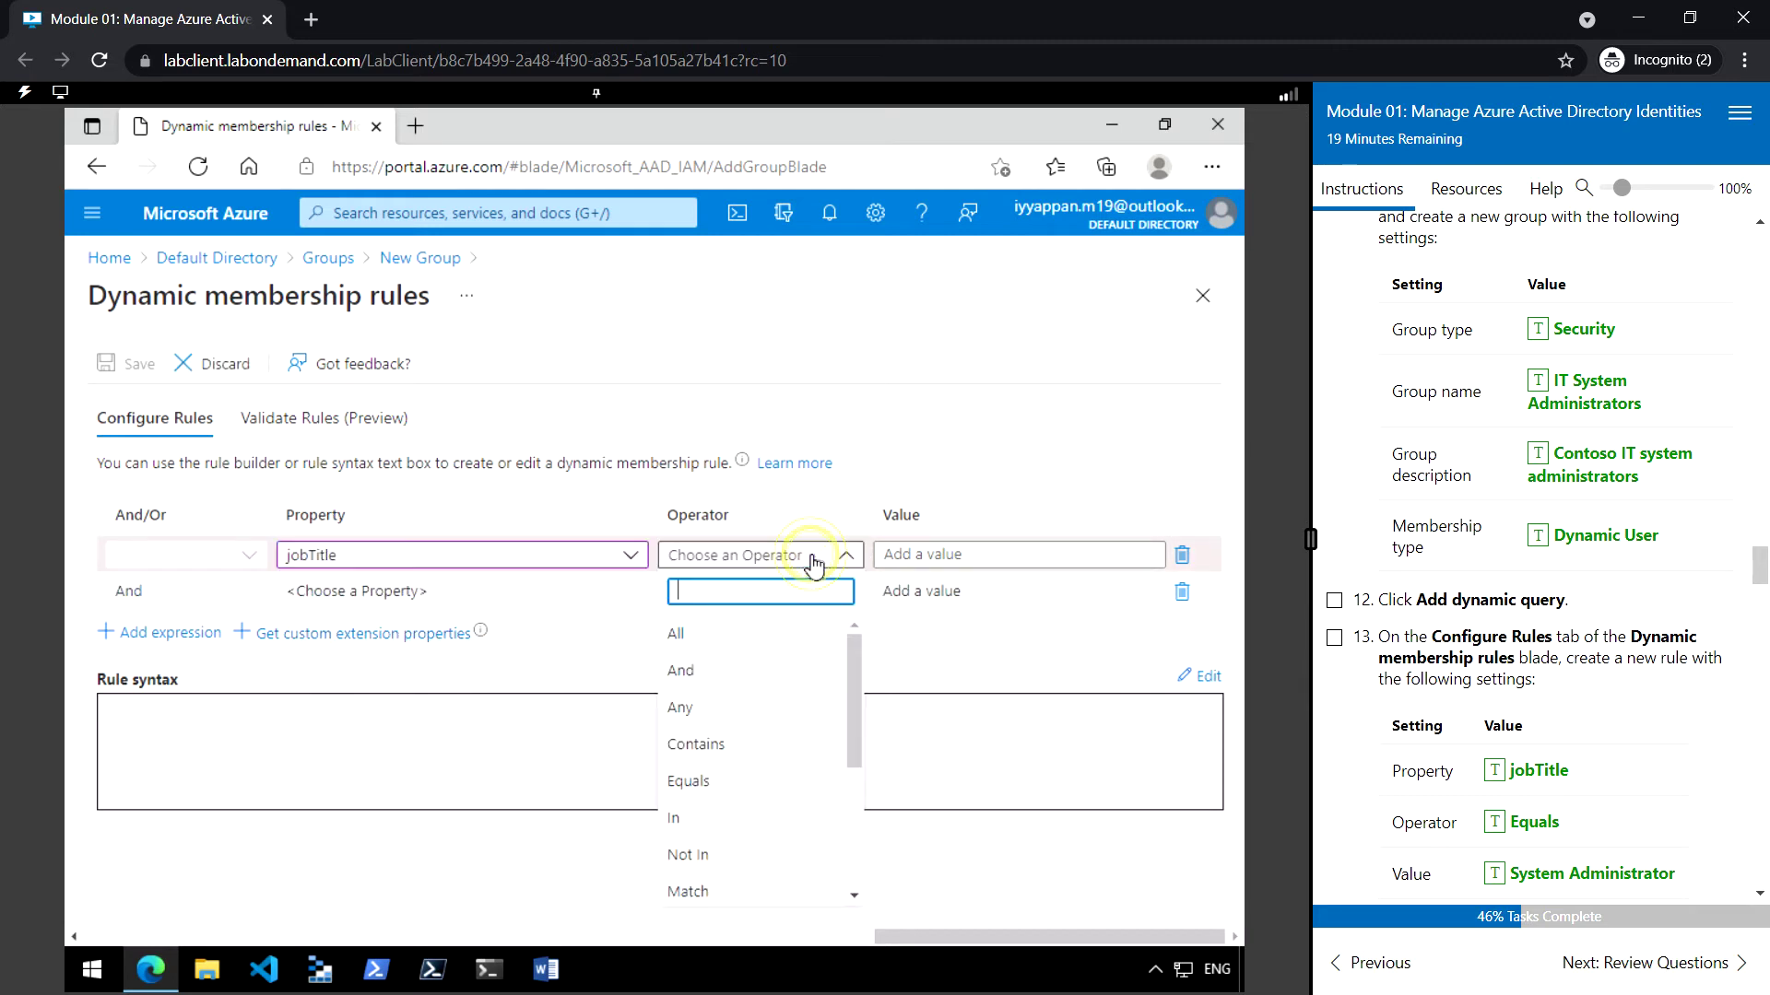
pyautogui.write('eq')
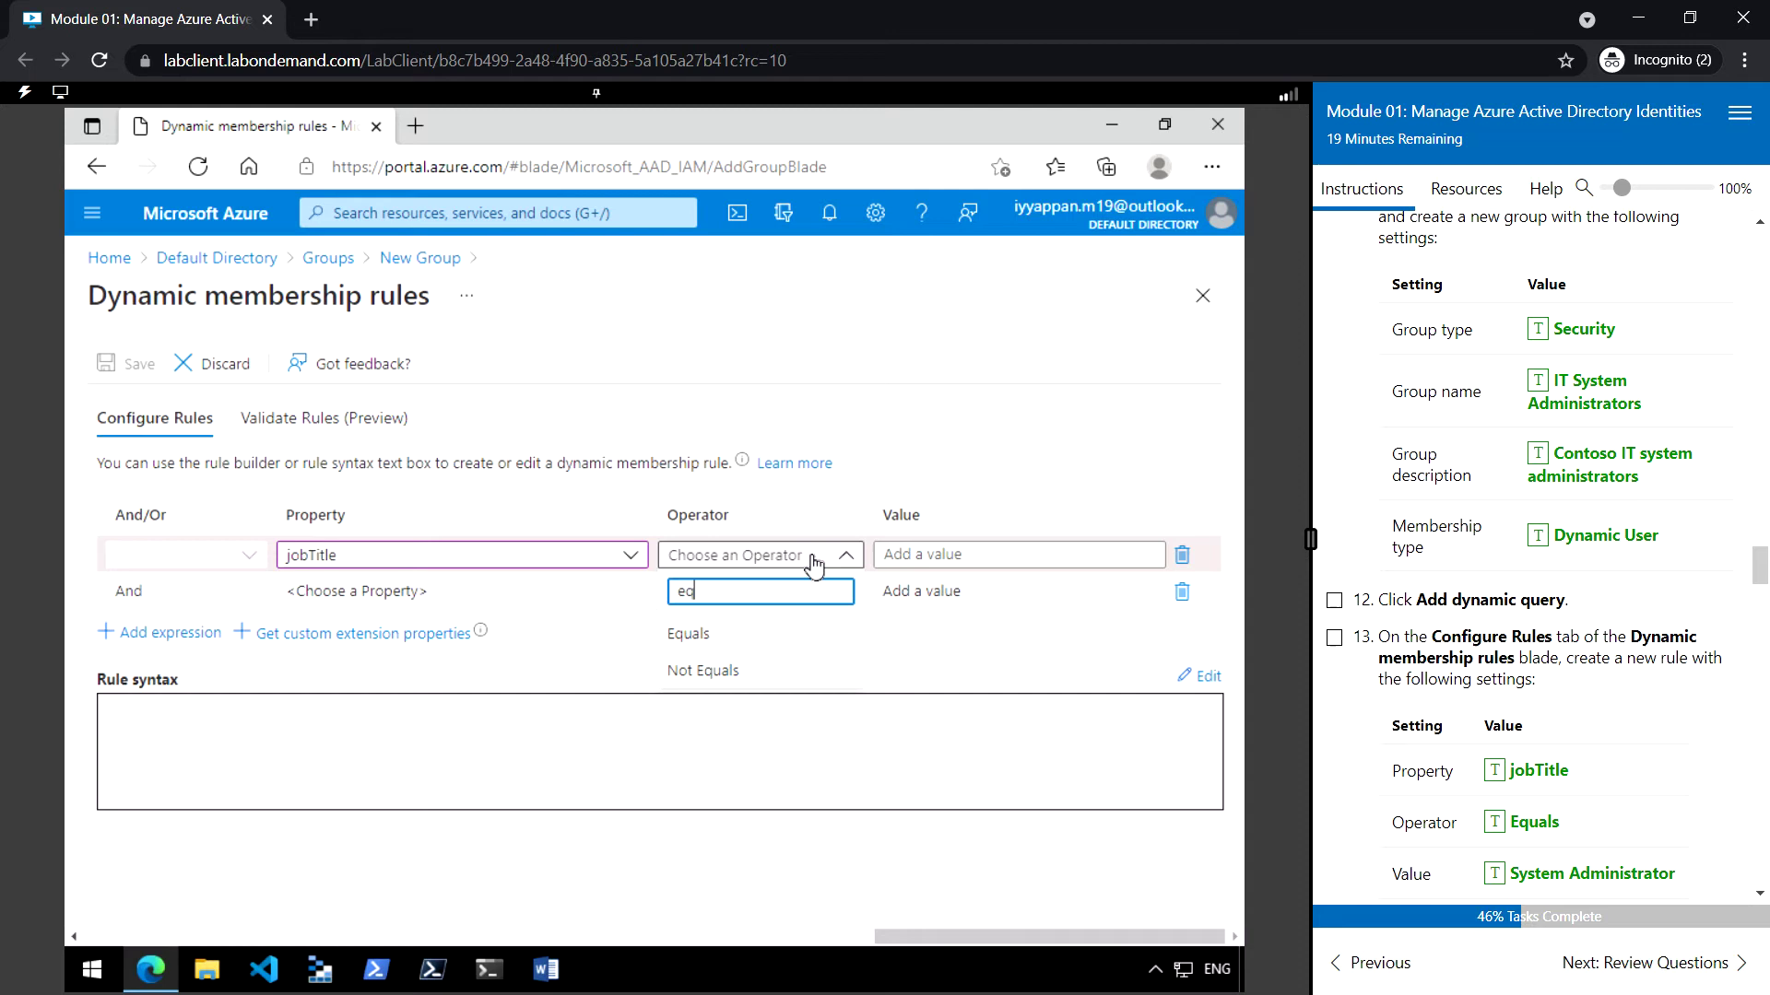
pyautogui.click(719, 636)
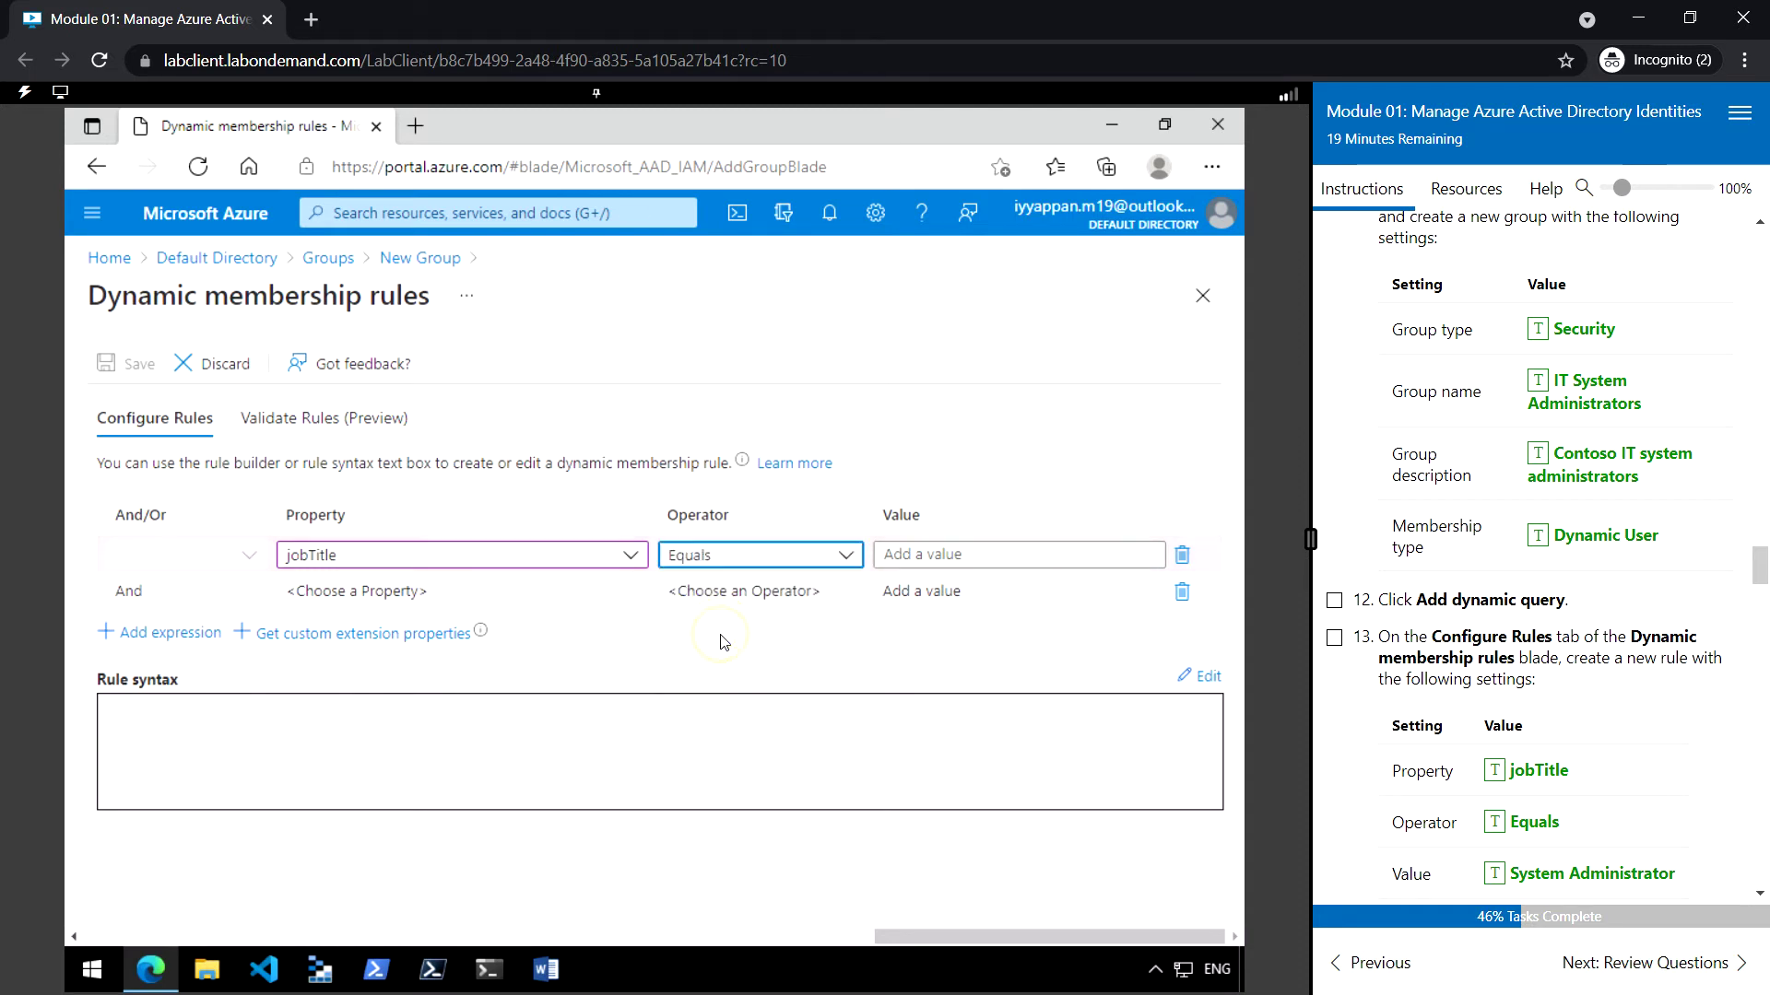
pyautogui.click(927, 561)
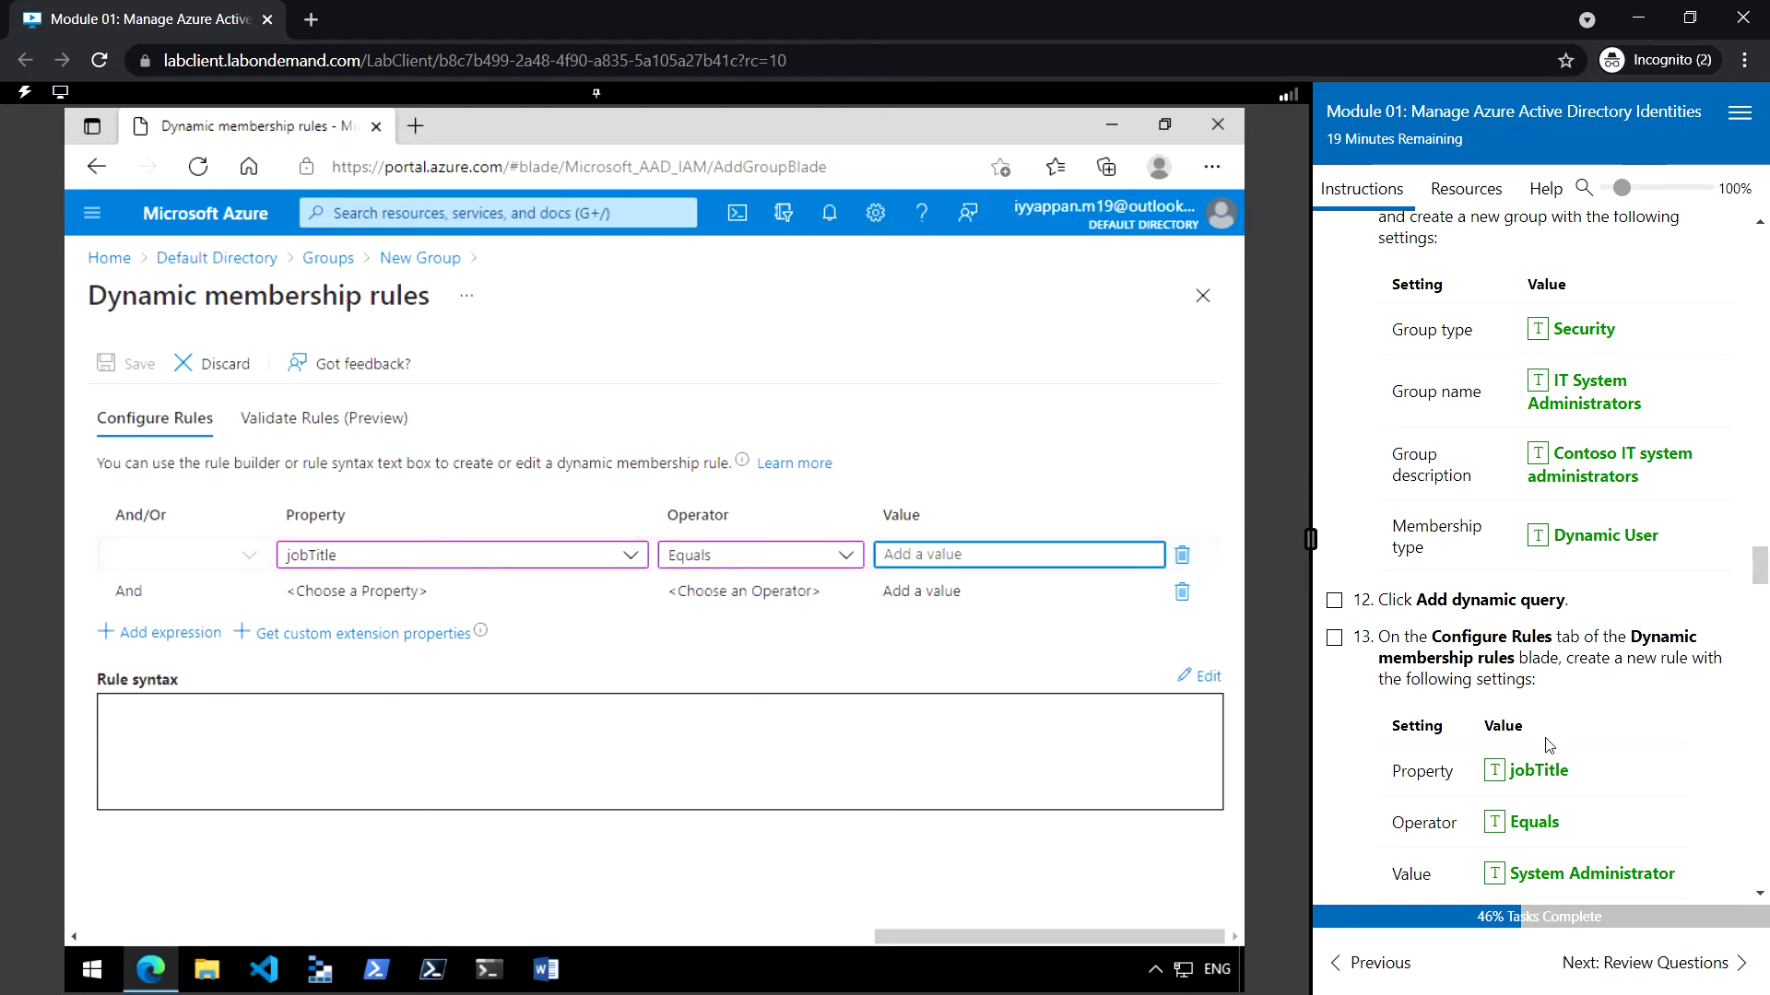
pyautogui.scroll(-1, 1544, 749)
pyautogui.click(1494, 758)
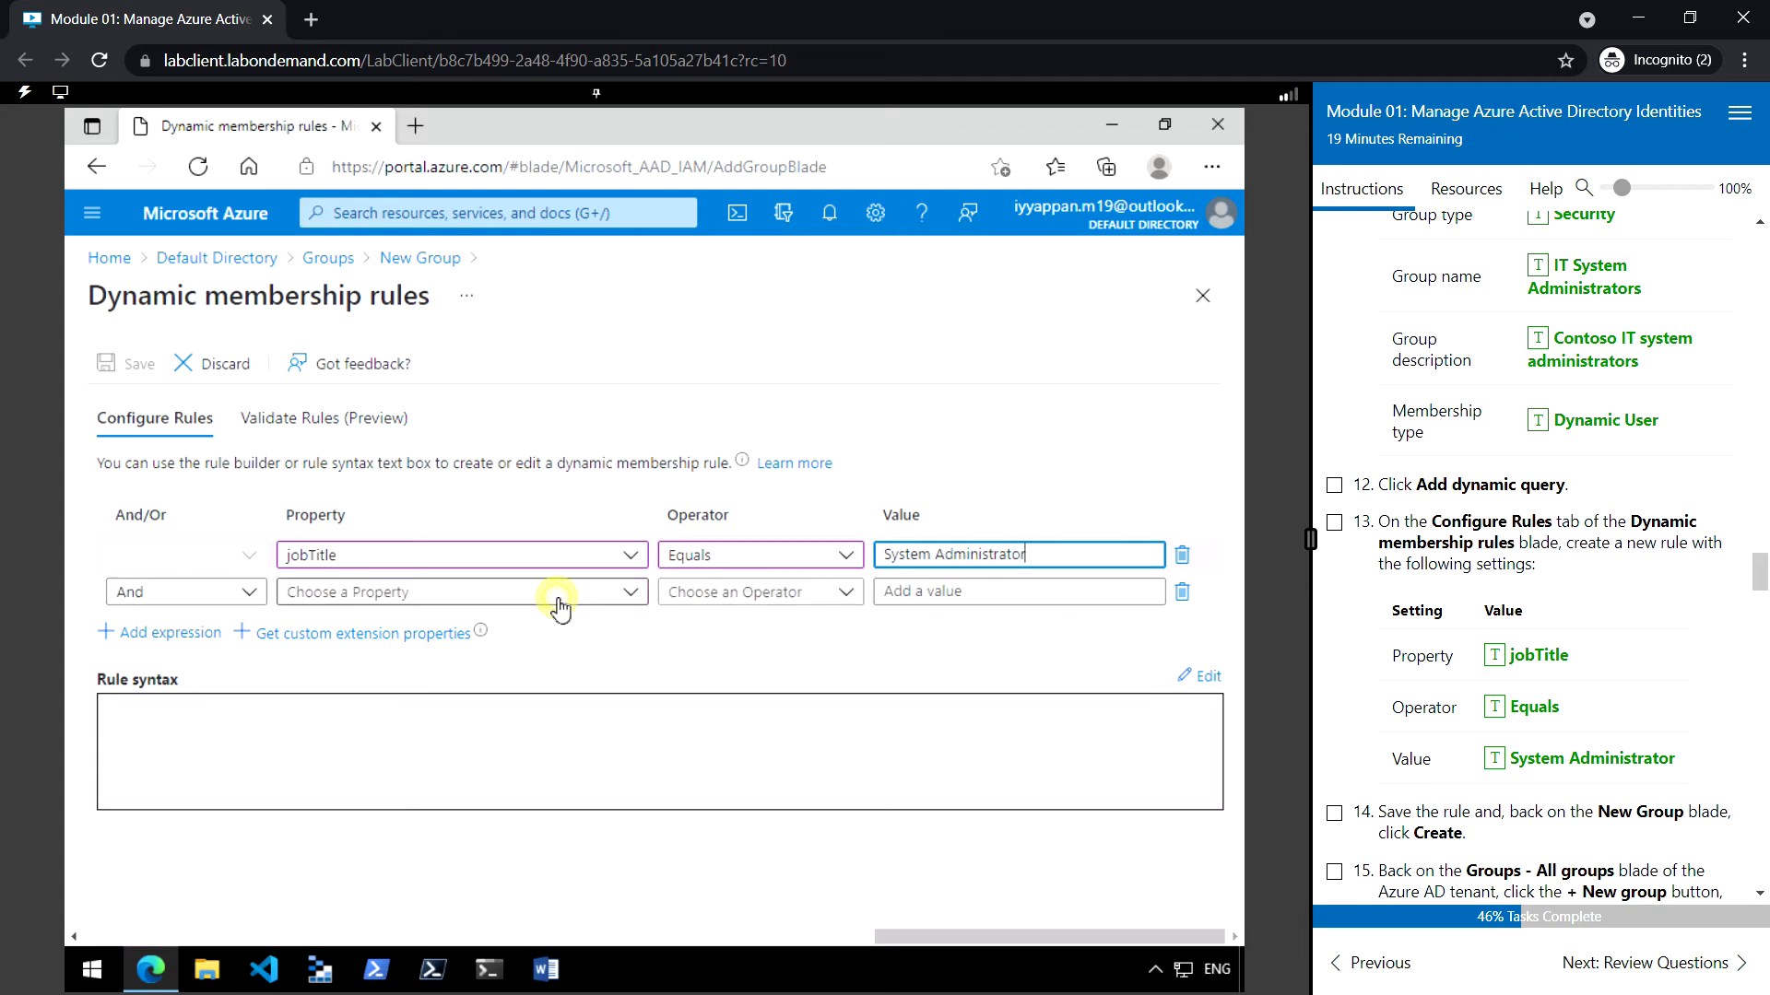
pyautogui.click(553, 592)
pyautogui.click(211, 552)
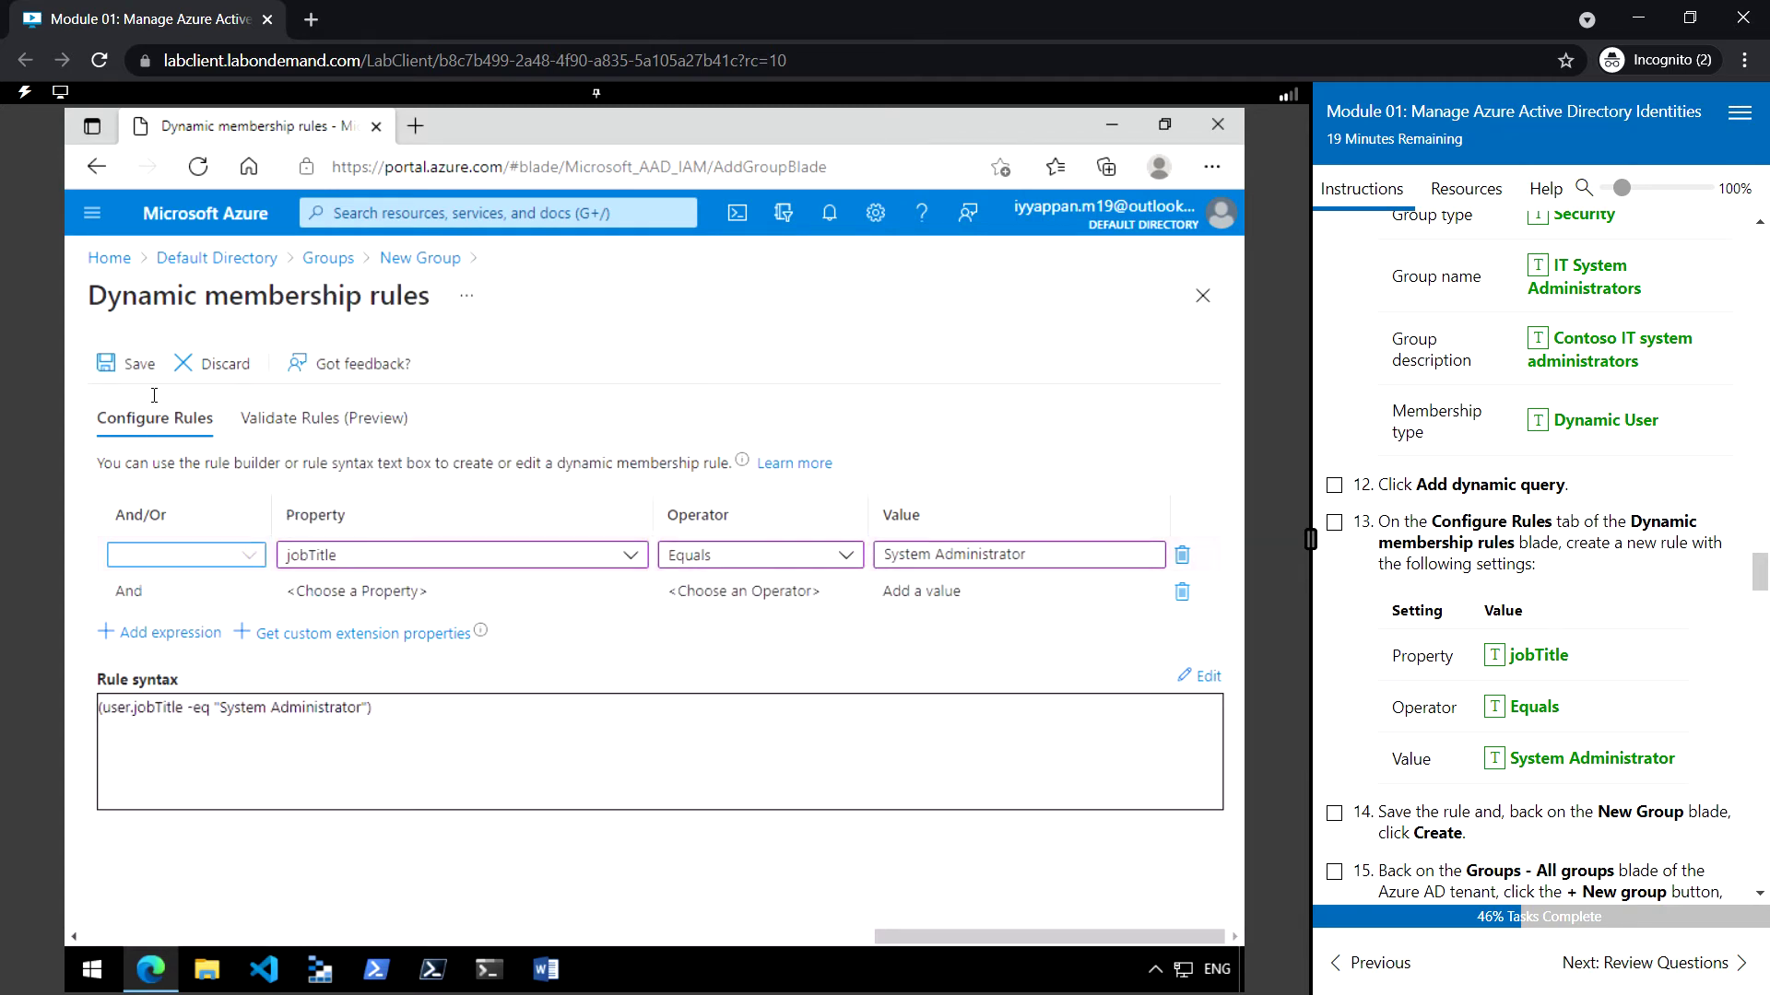
# Step: Save the rule, tick lab step 14, and create the IT System Administrators group
pyautogui.click(134, 367)
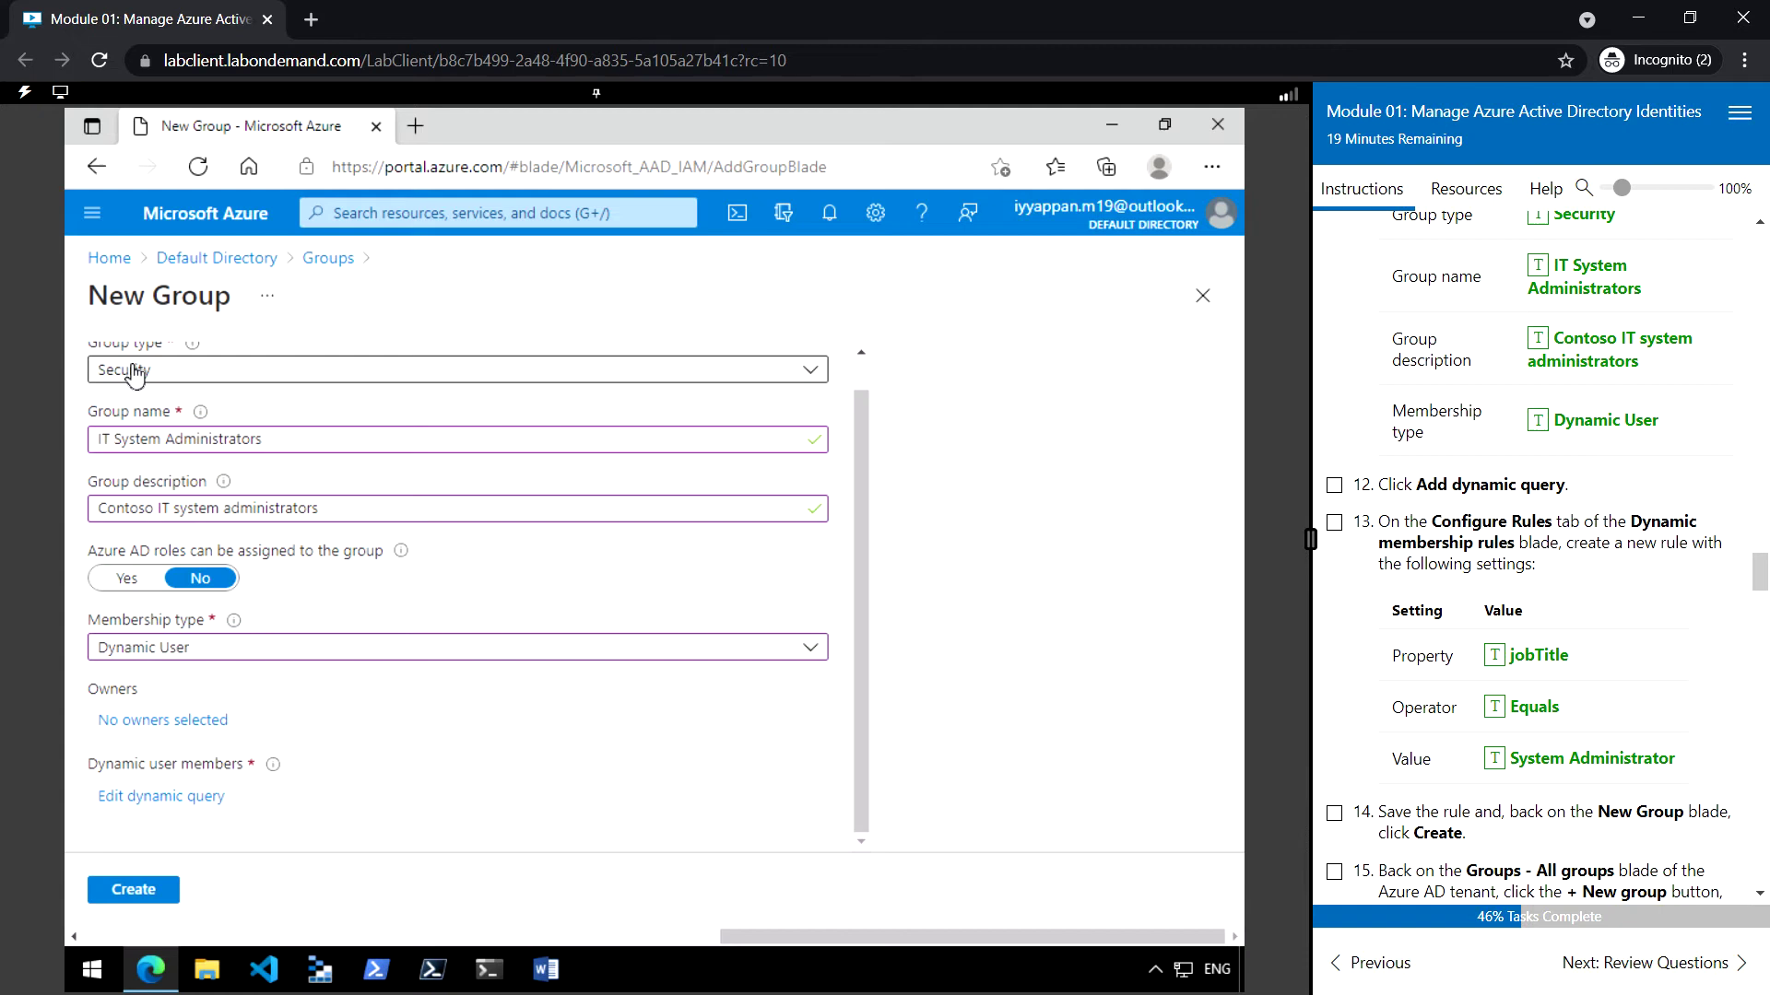
pyautogui.click(1335, 816)
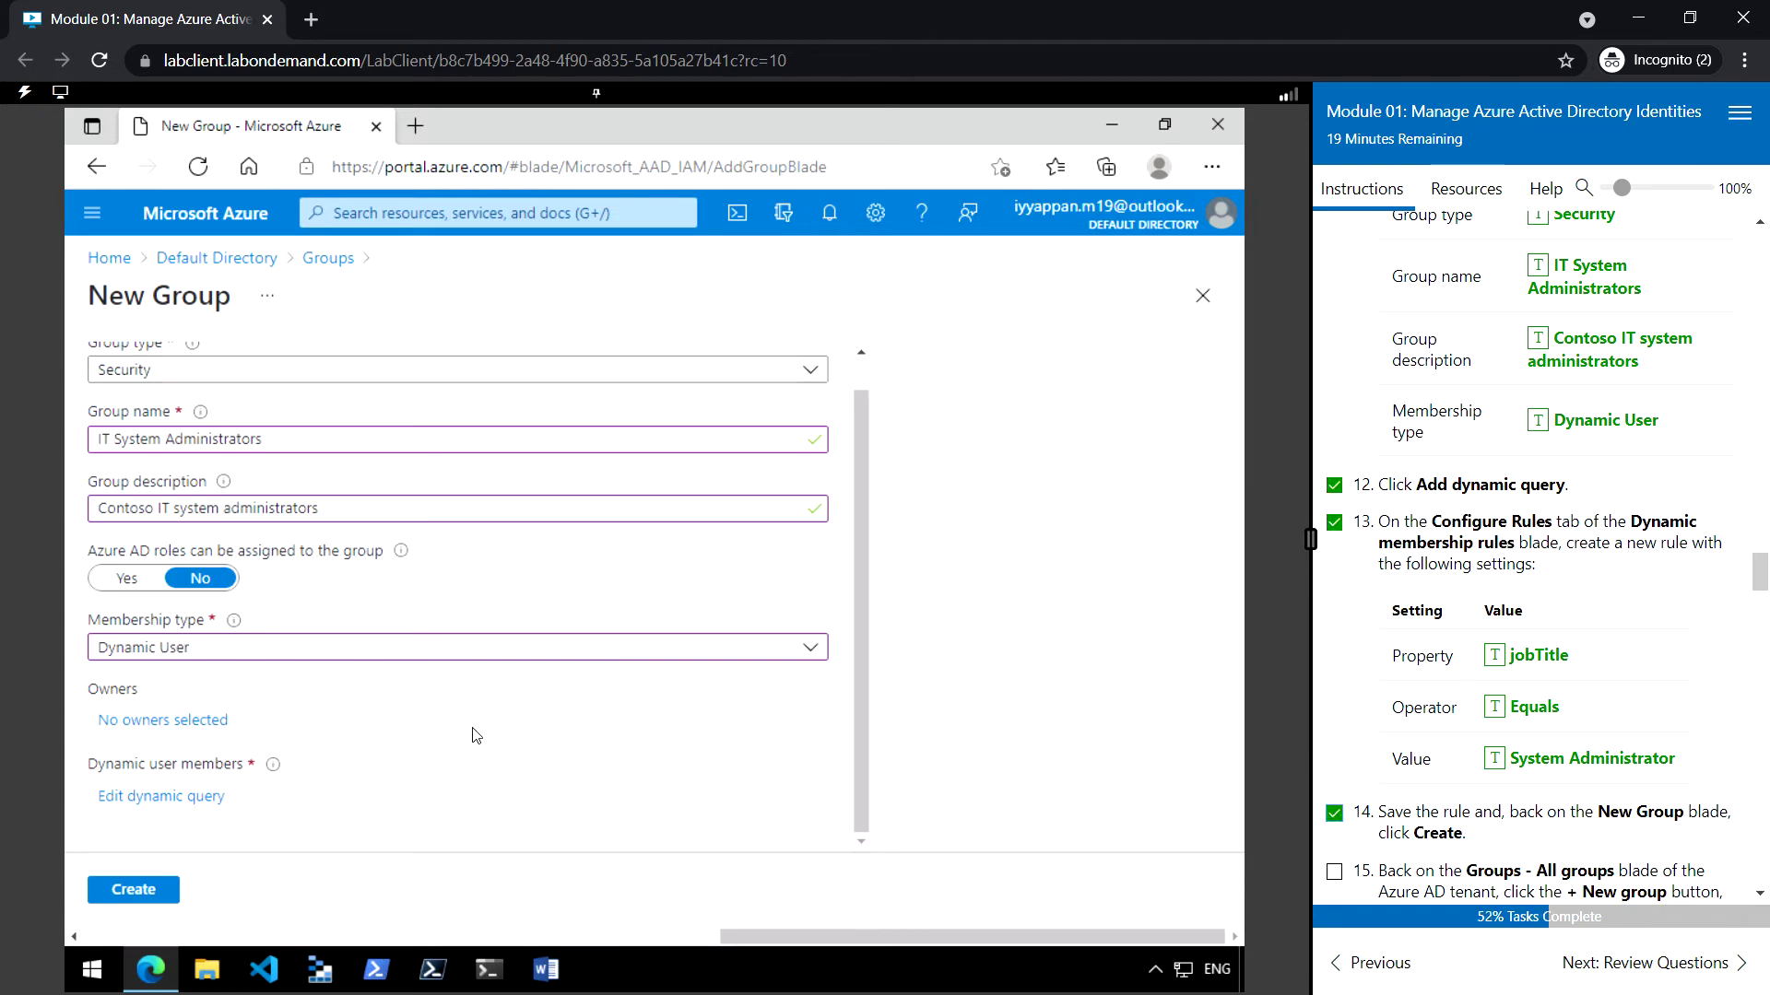
pyautogui.click(162, 898)
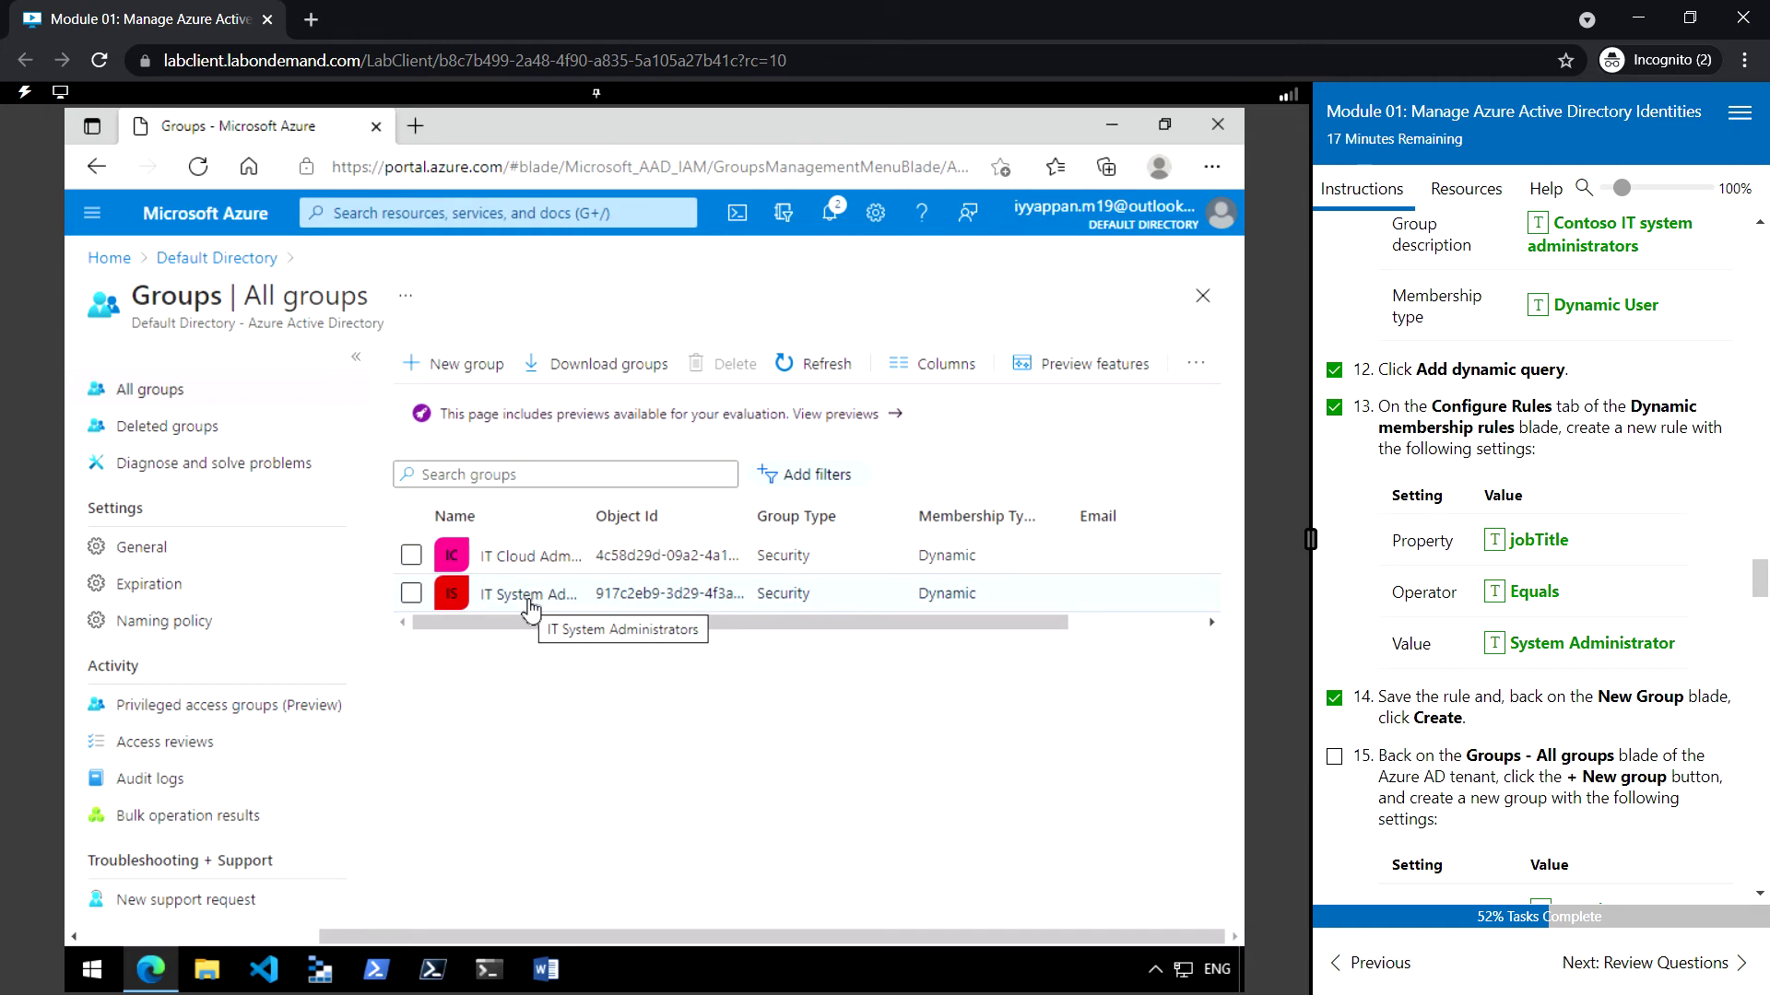
pyautogui.scroll(-2, 1505, 573)
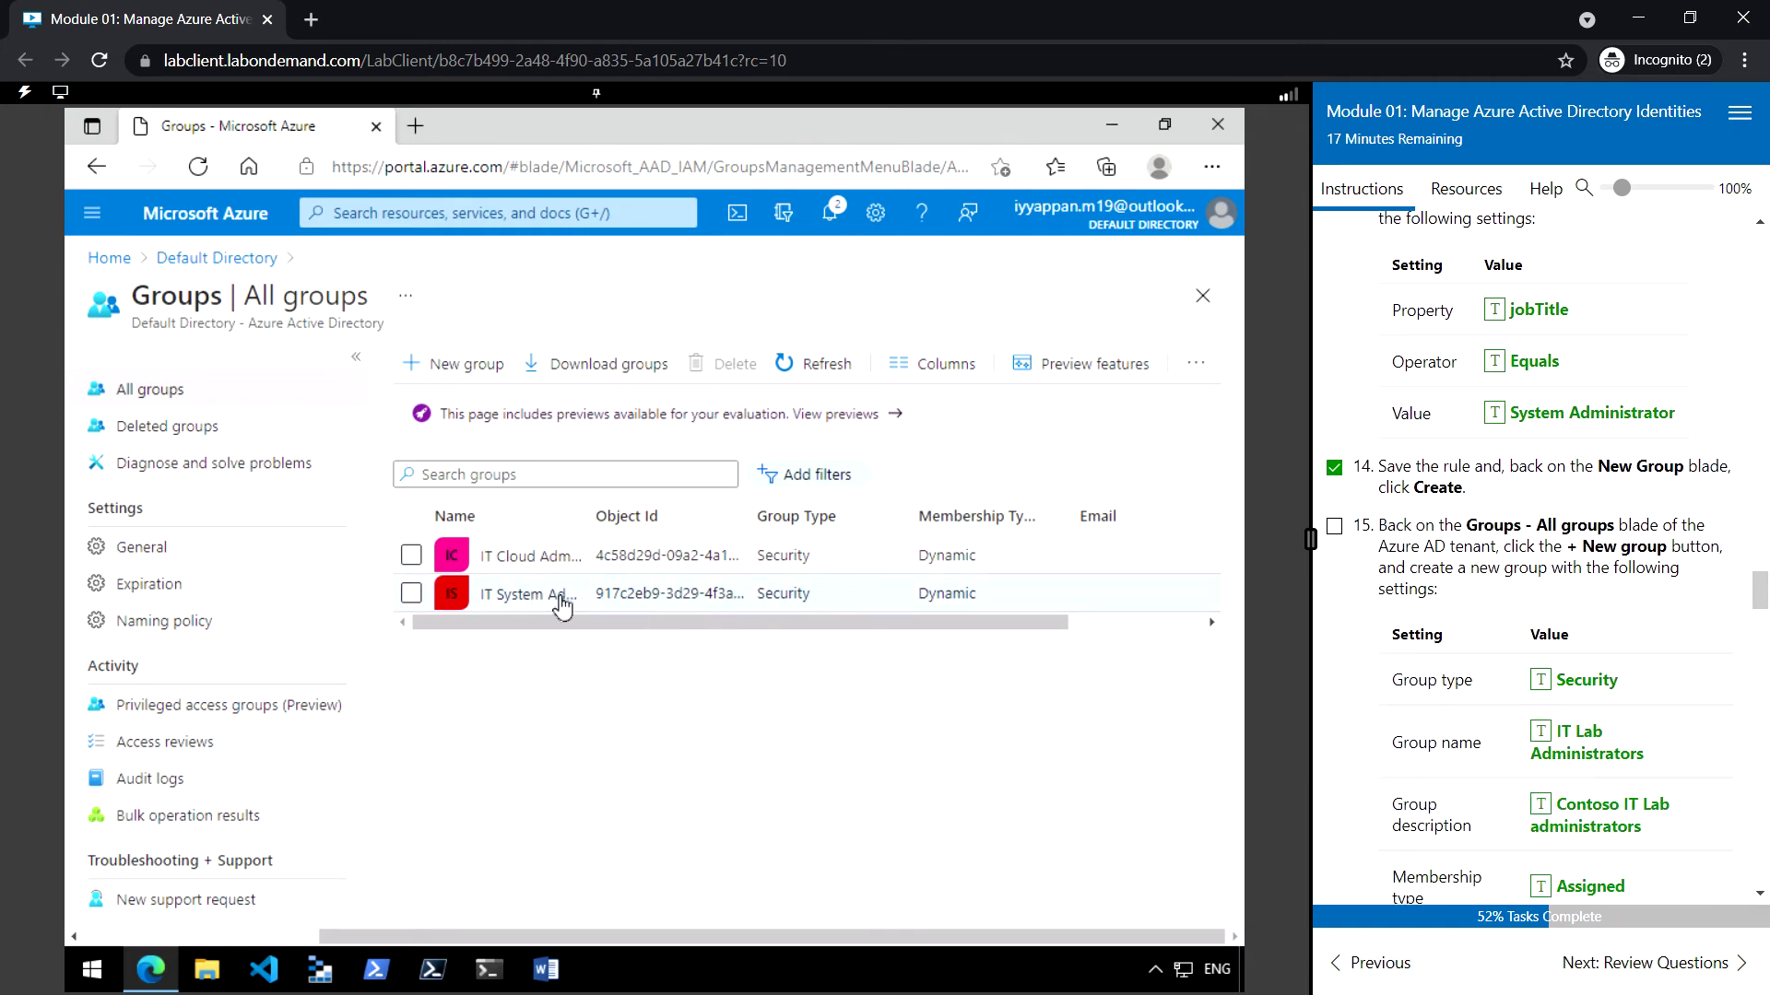
pyautogui.scroll(-2, 1413, 624)
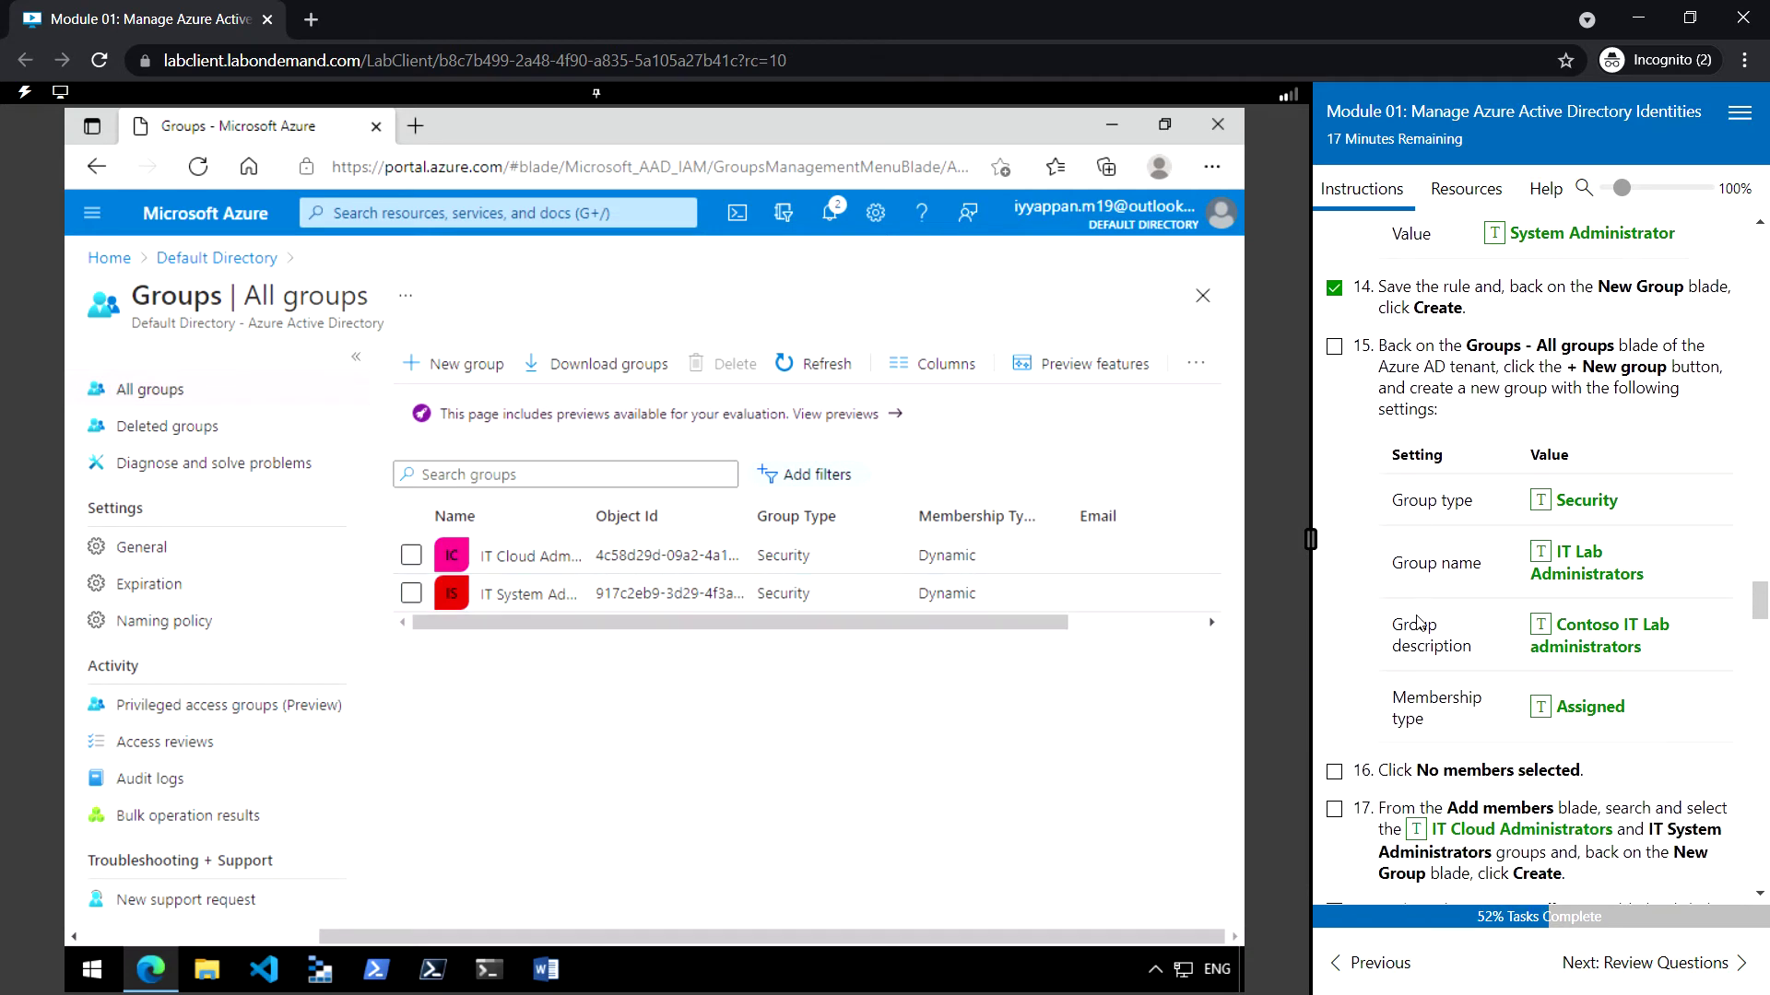
# Step: Fill in IT Lab Administrators with description Contoso IT Lab administrators, keeping Assigned membership
pyautogui.click(457, 365)
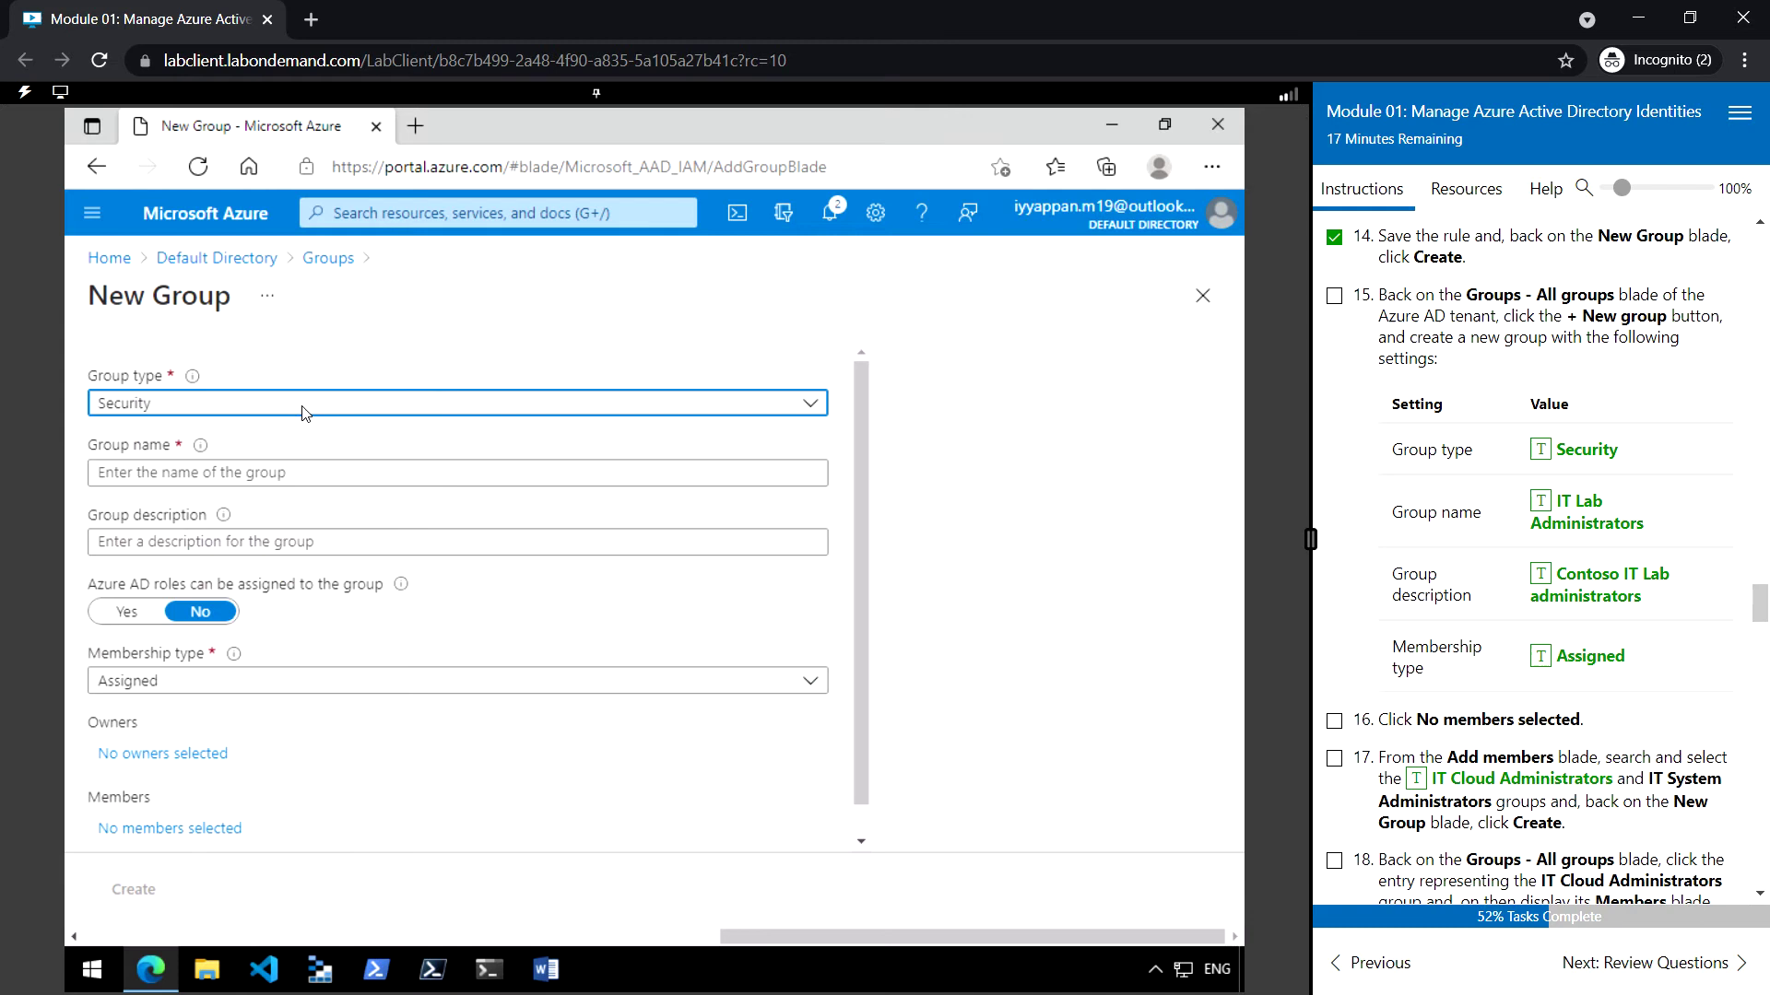
pyautogui.click(195, 471)
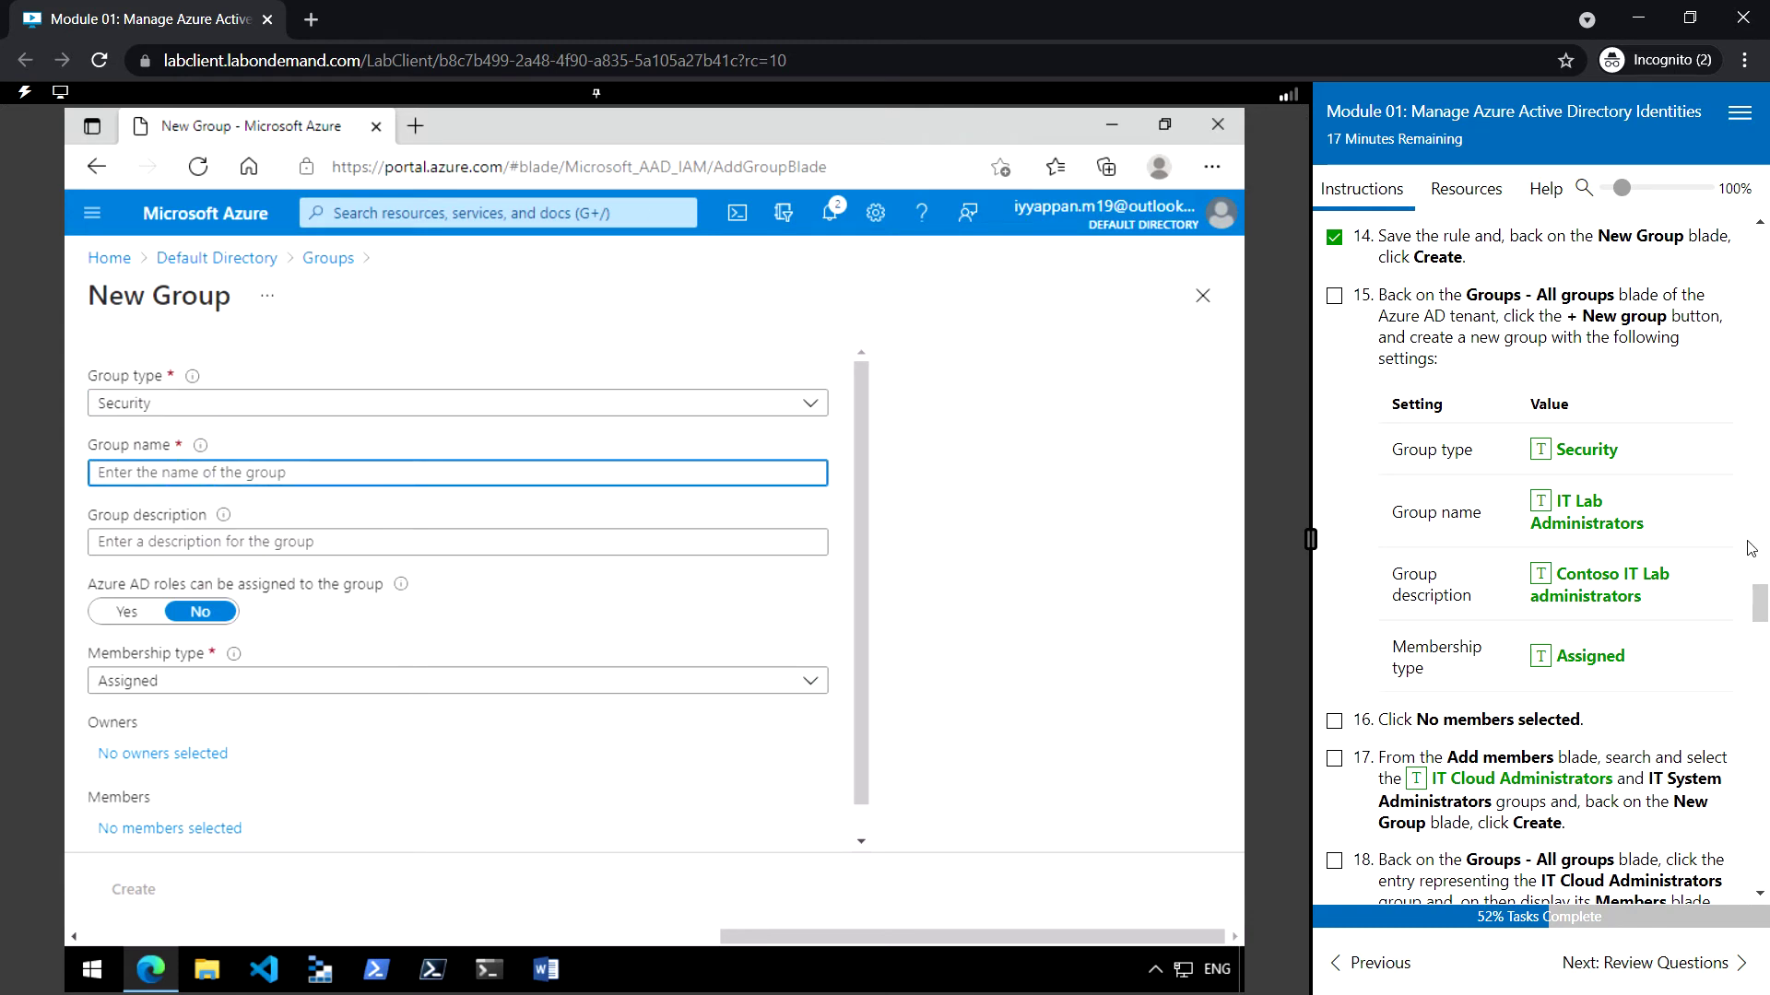
pyautogui.click(1540, 505)
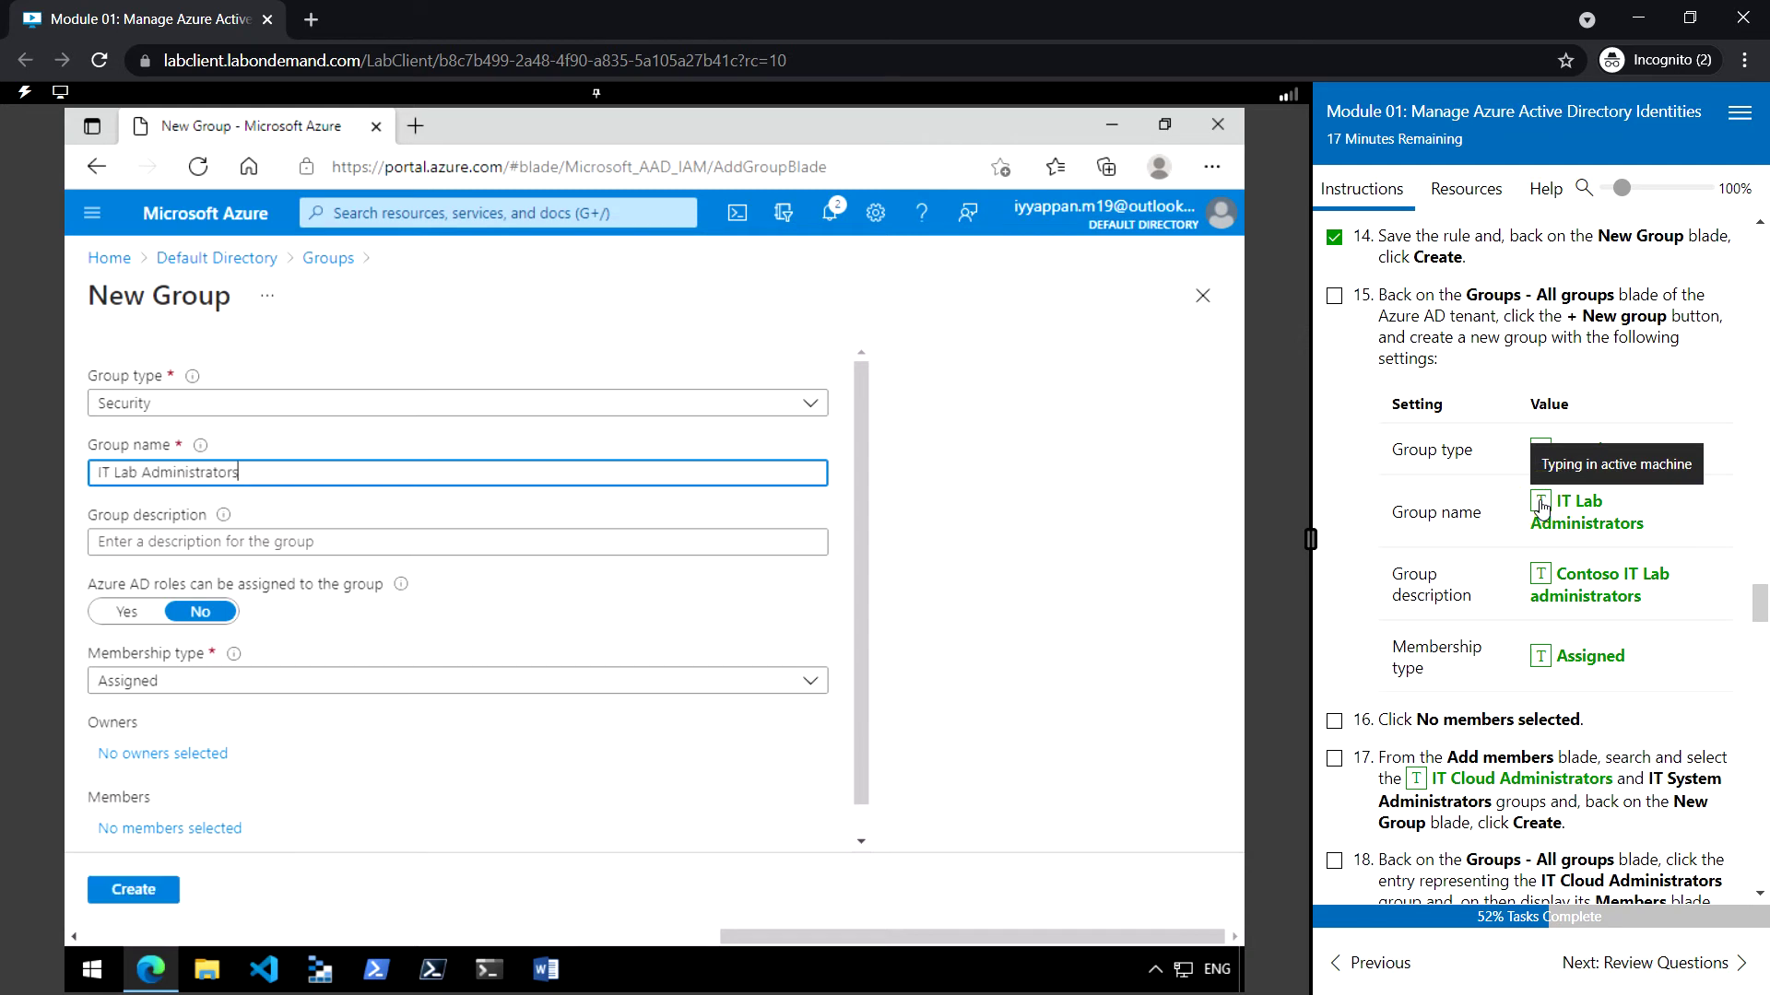
pyautogui.click(160, 547)
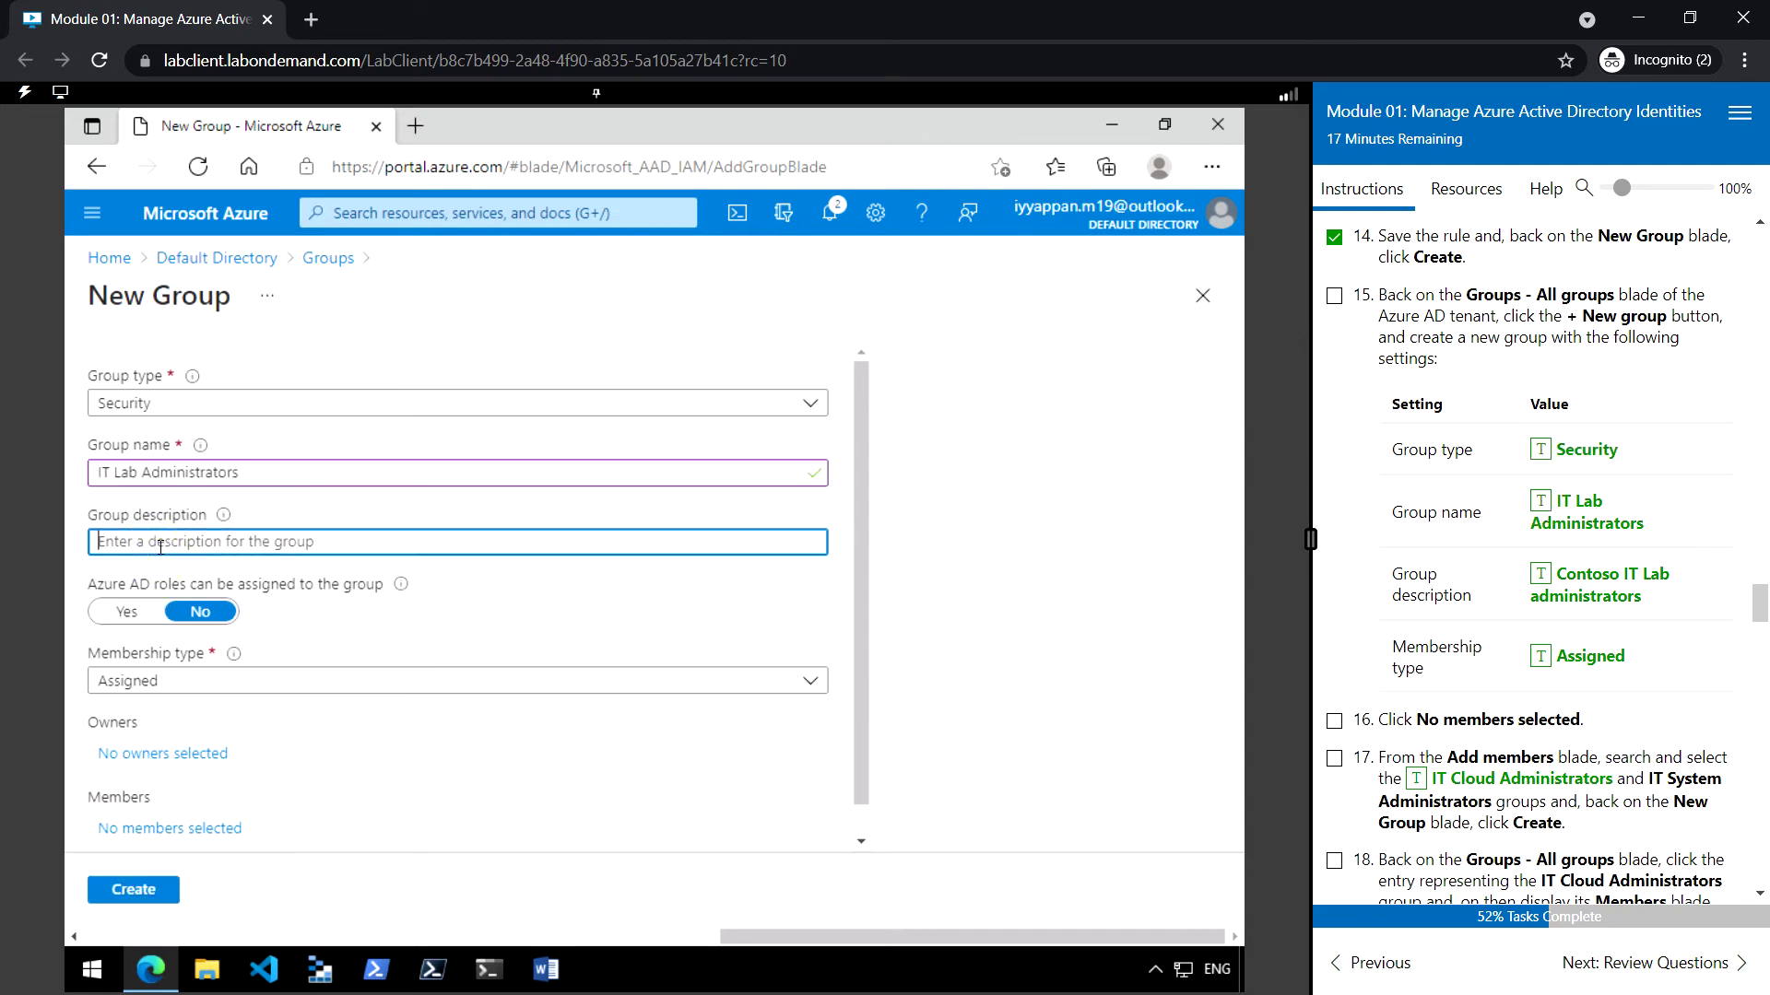
pyautogui.click(1539, 574)
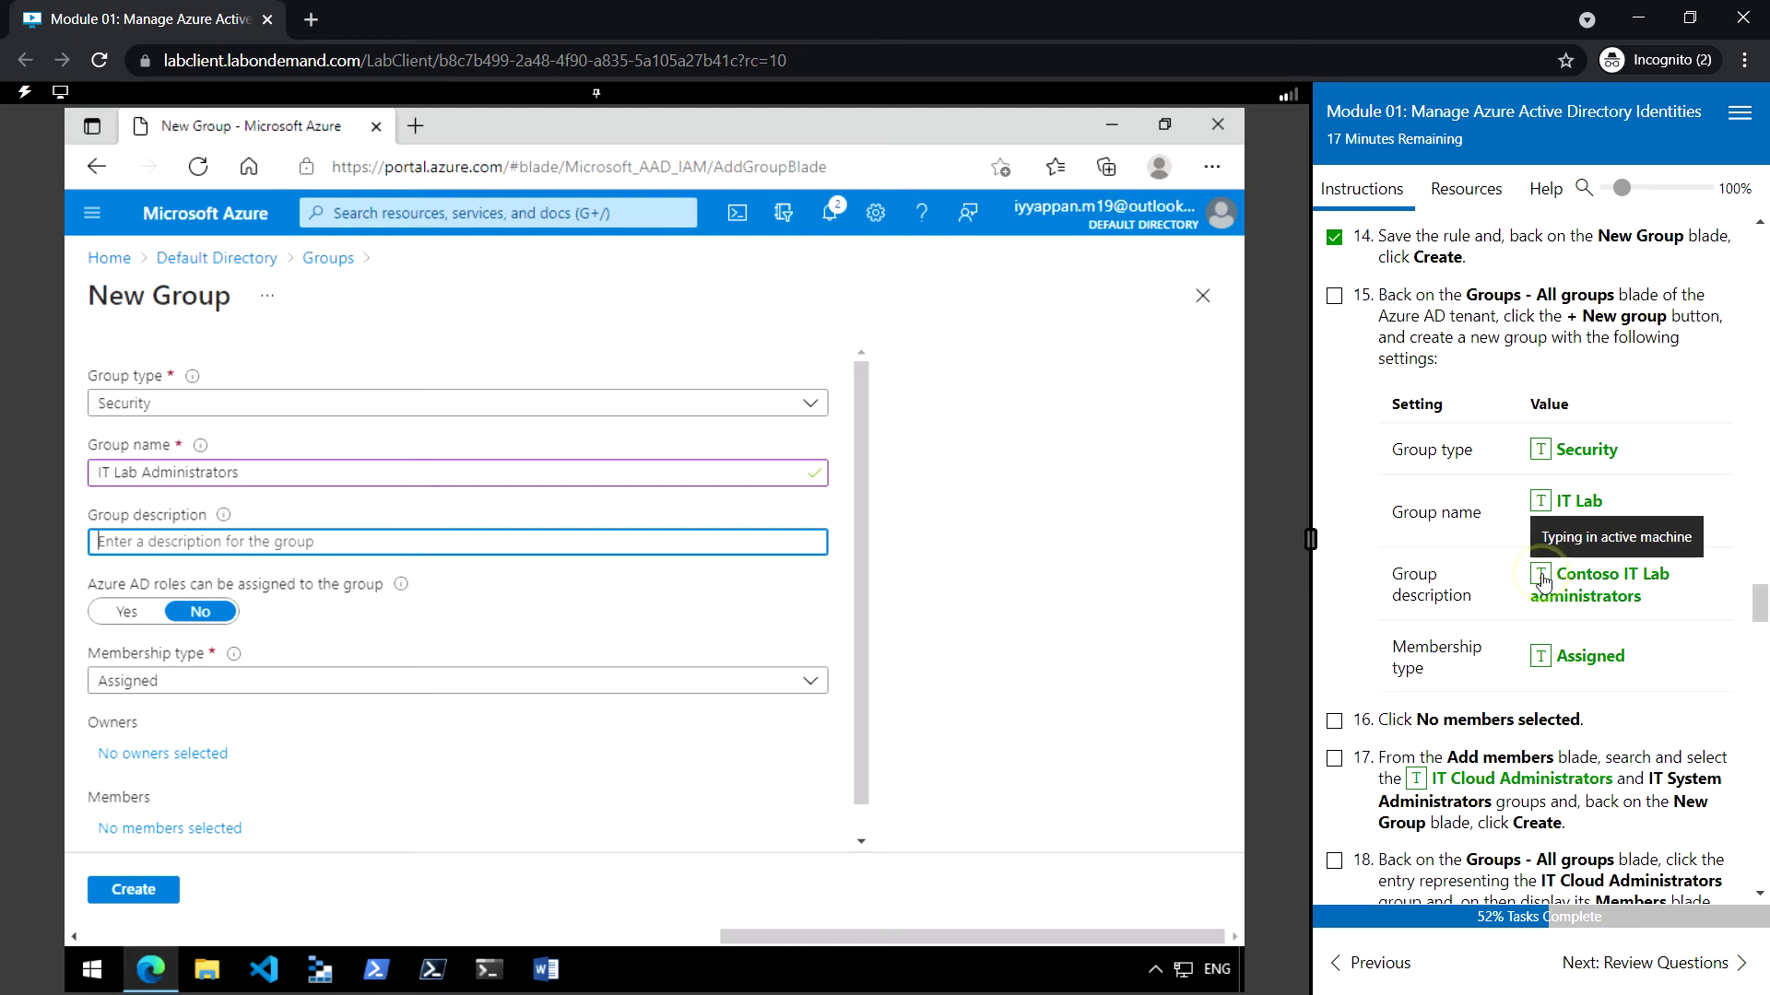
pyautogui.click(254, 683)
pyautogui.click(174, 713)
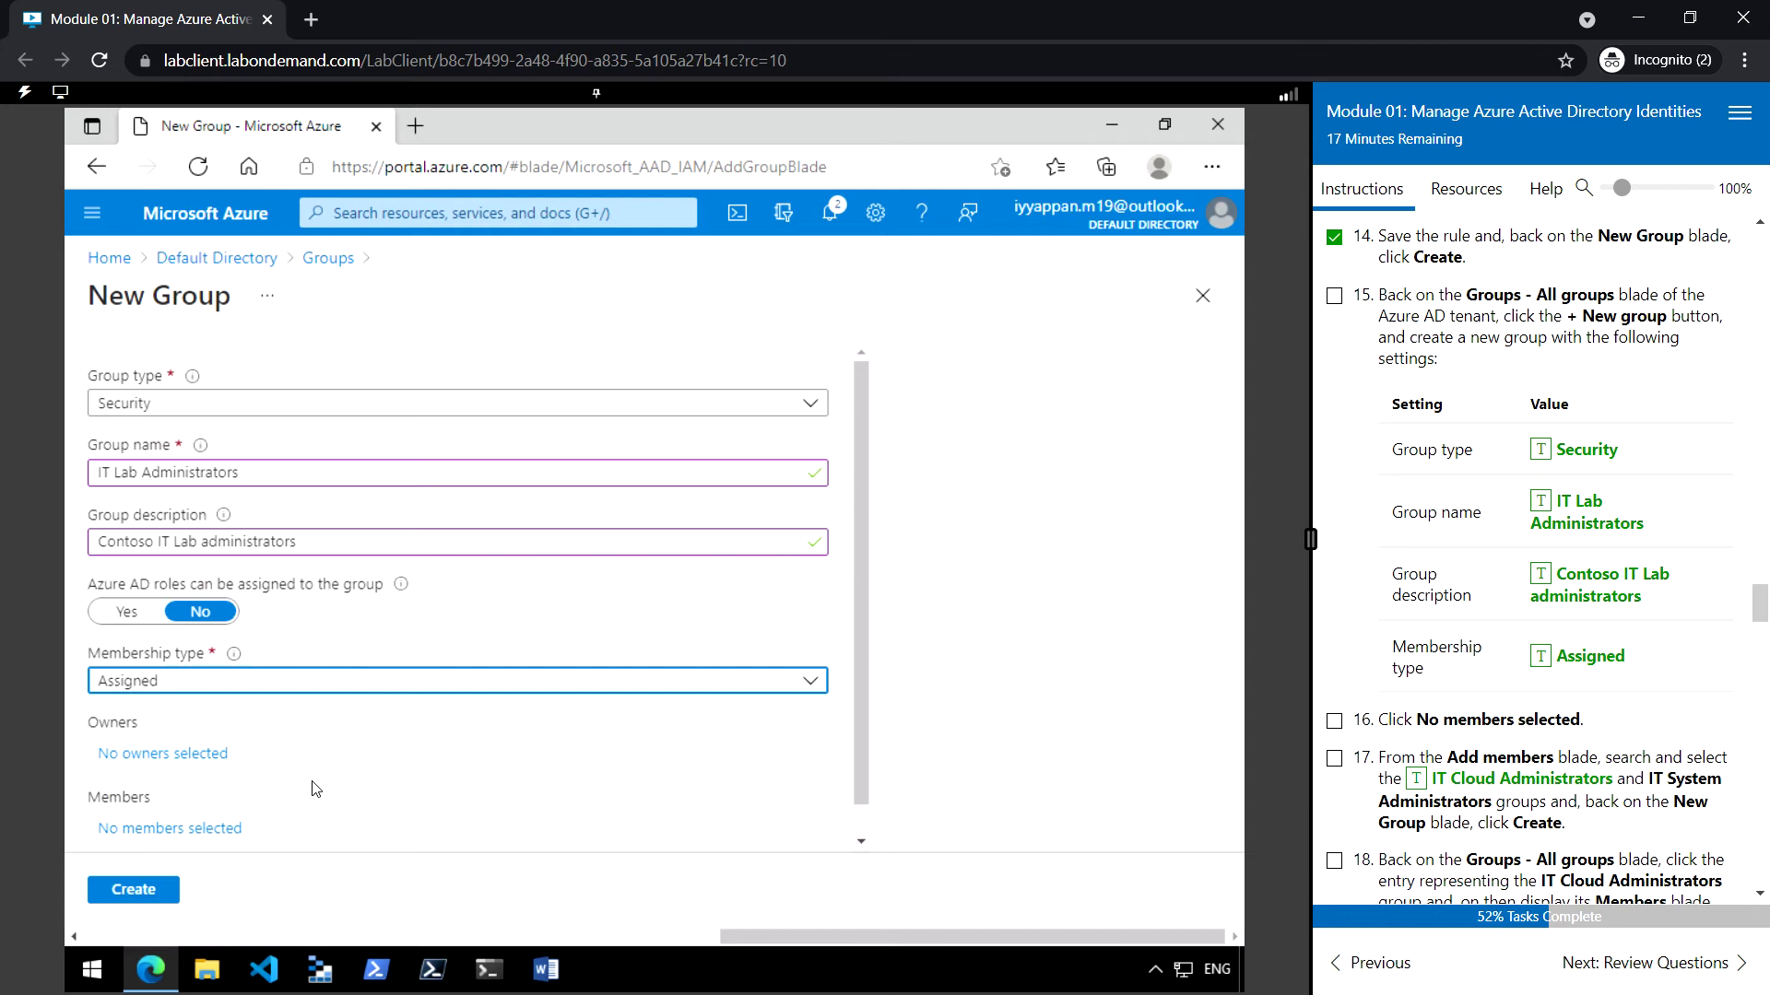
pyautogui.scroll(-1, 315, 785)
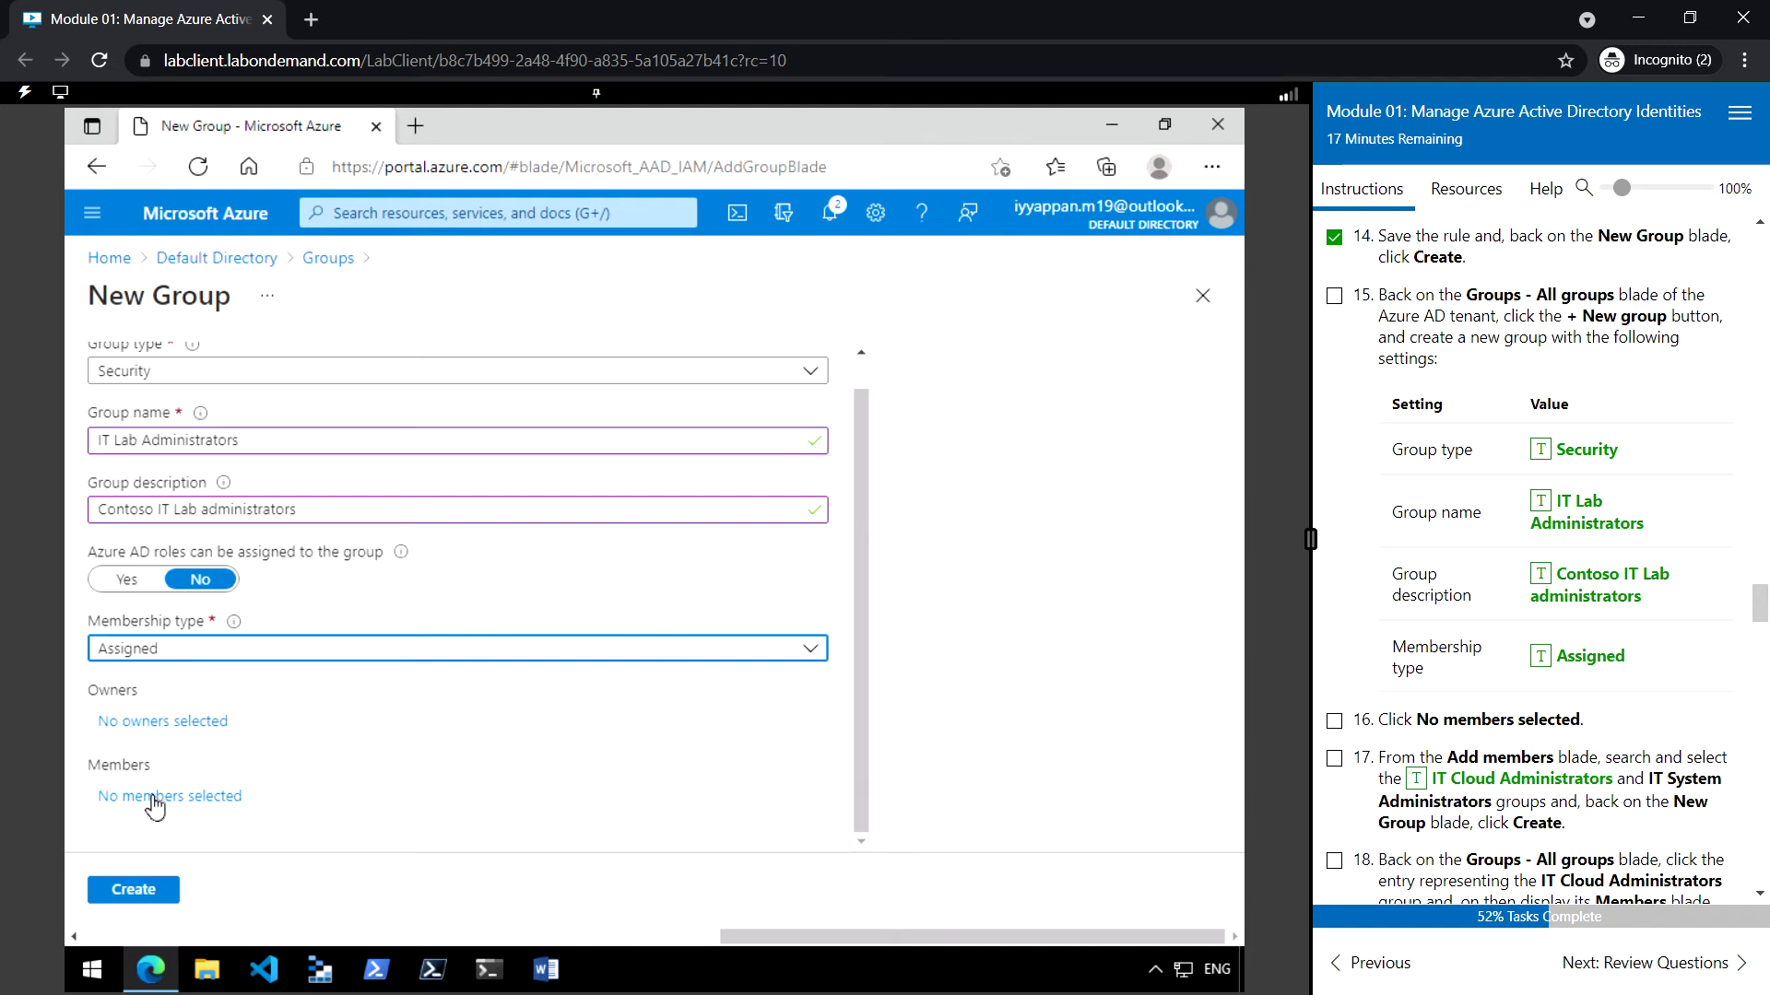
# Step: Leave owners empty, add IT Cloud Administrators as the sole member, and create IT Lab Administrators
pyautogui.click(172, 722)
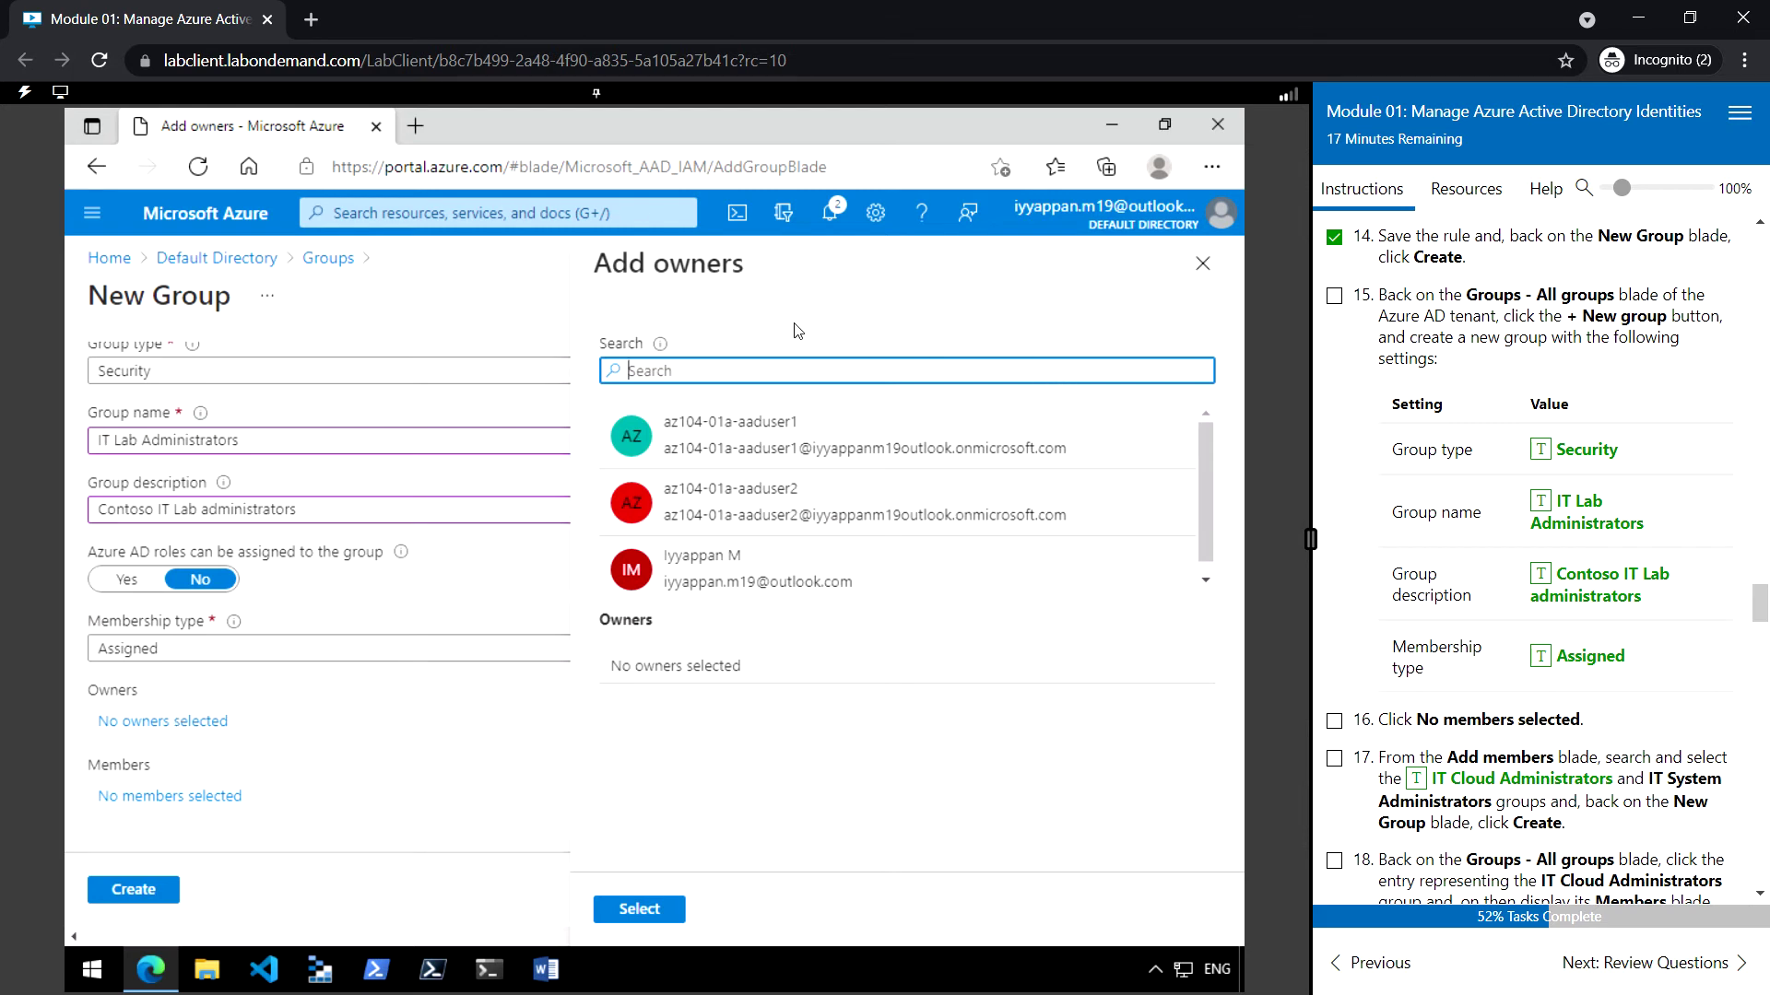
pyautogui.click(1203, 266)
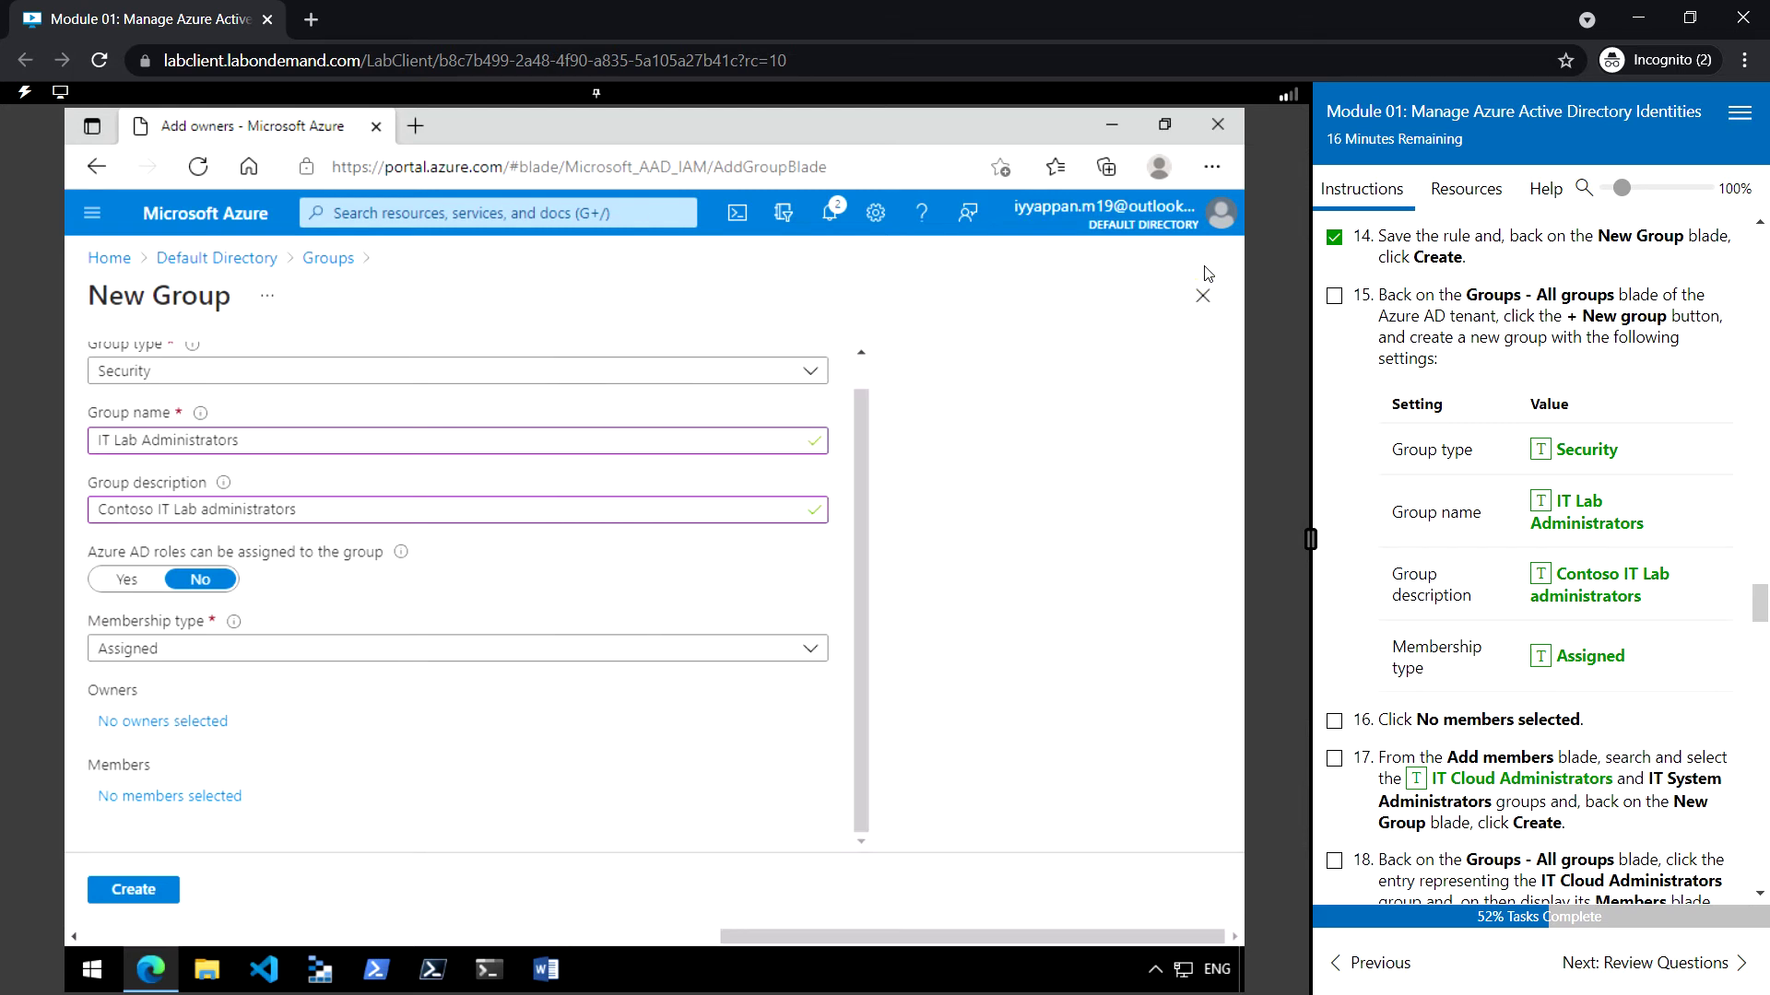
pyautogui.click(178, 797)
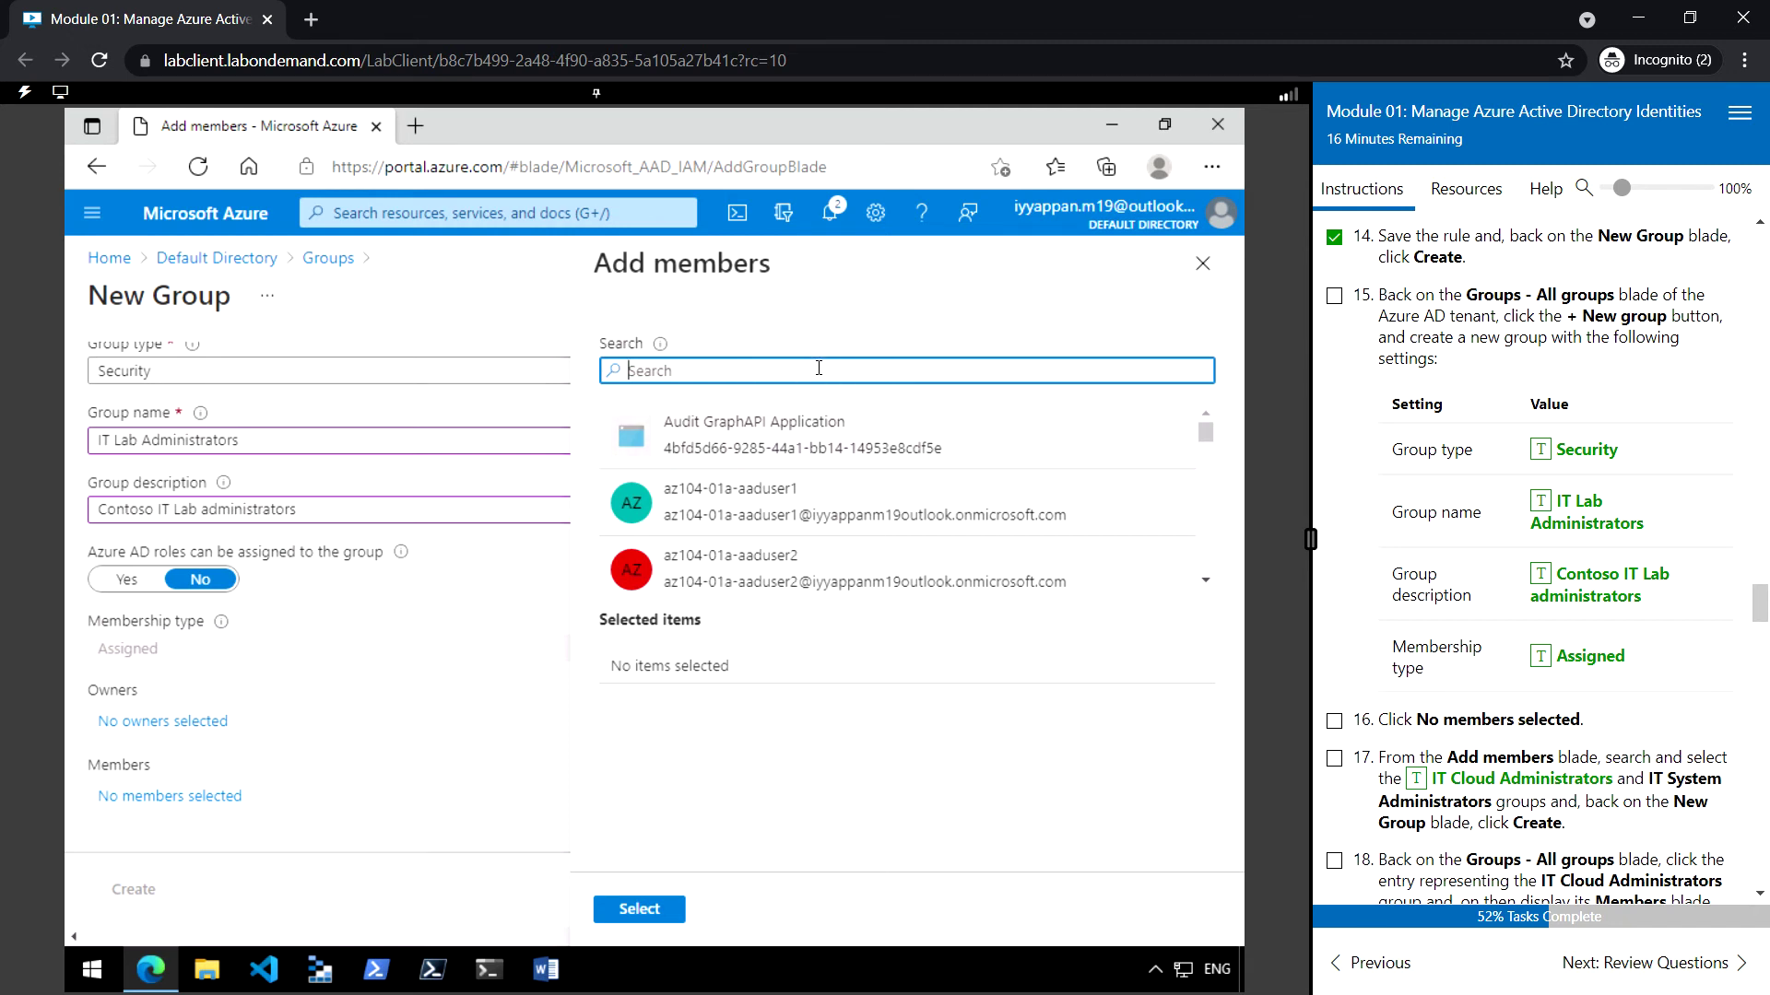
pyautogui.write('it clou')
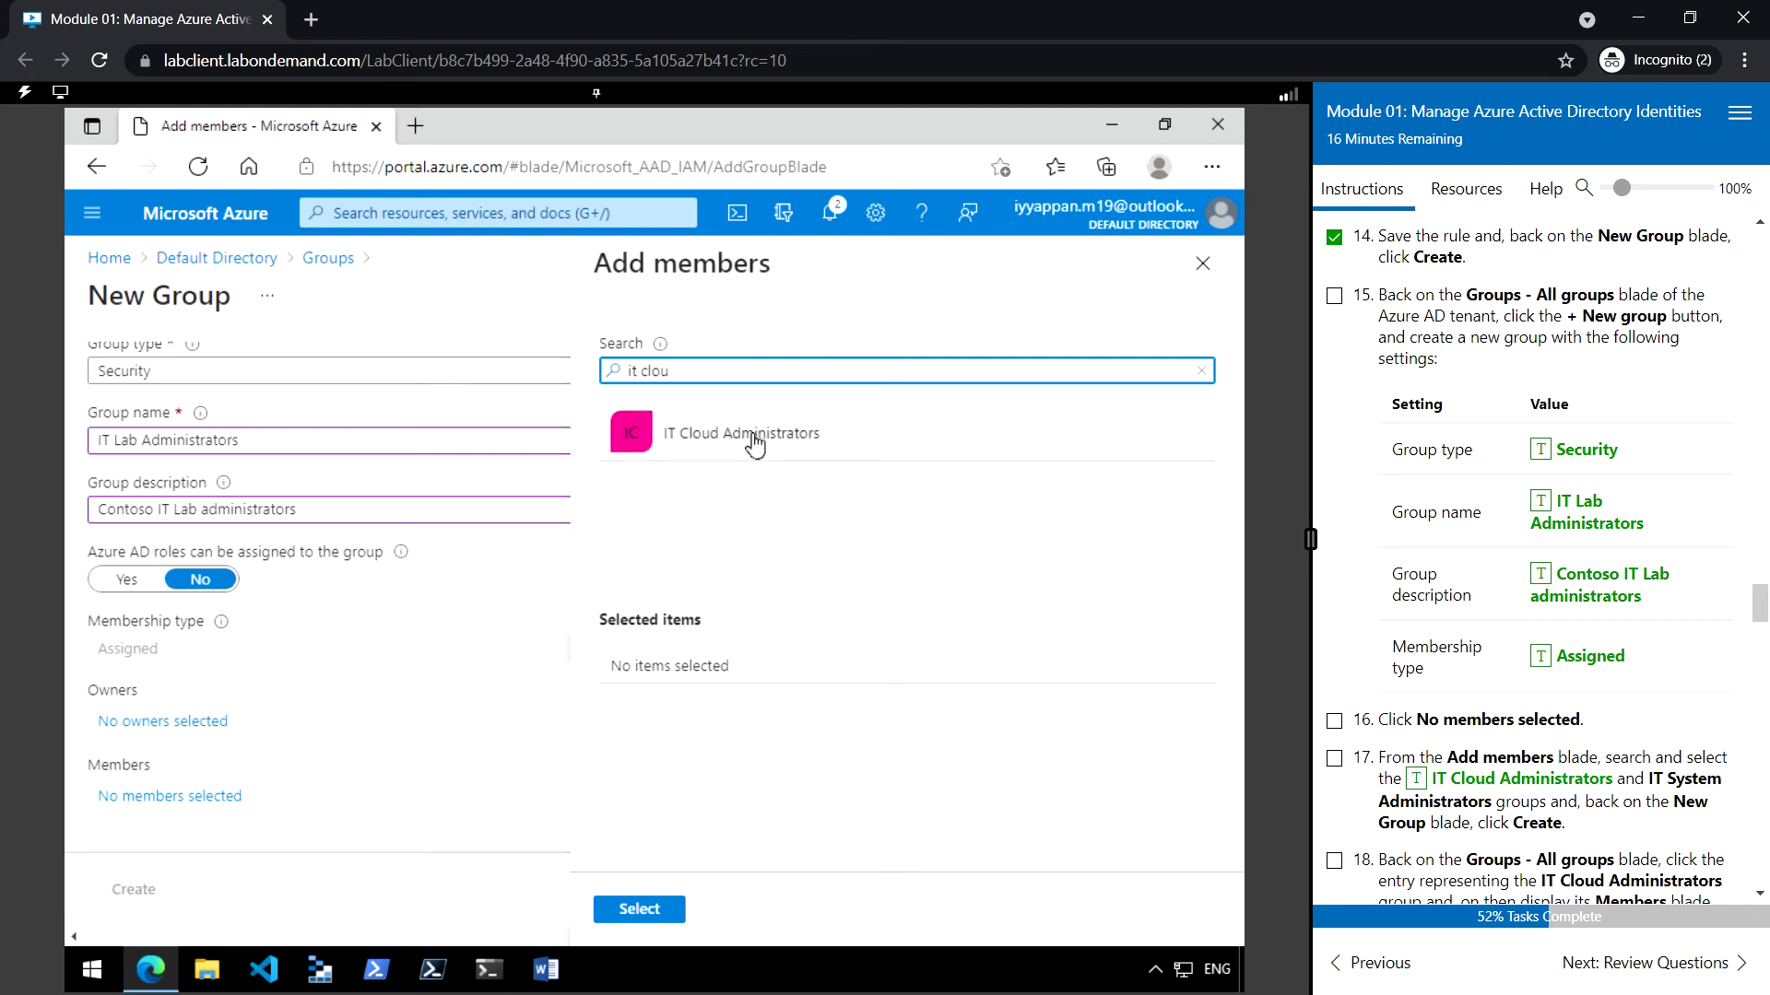
pyautogui.click(754, 440)
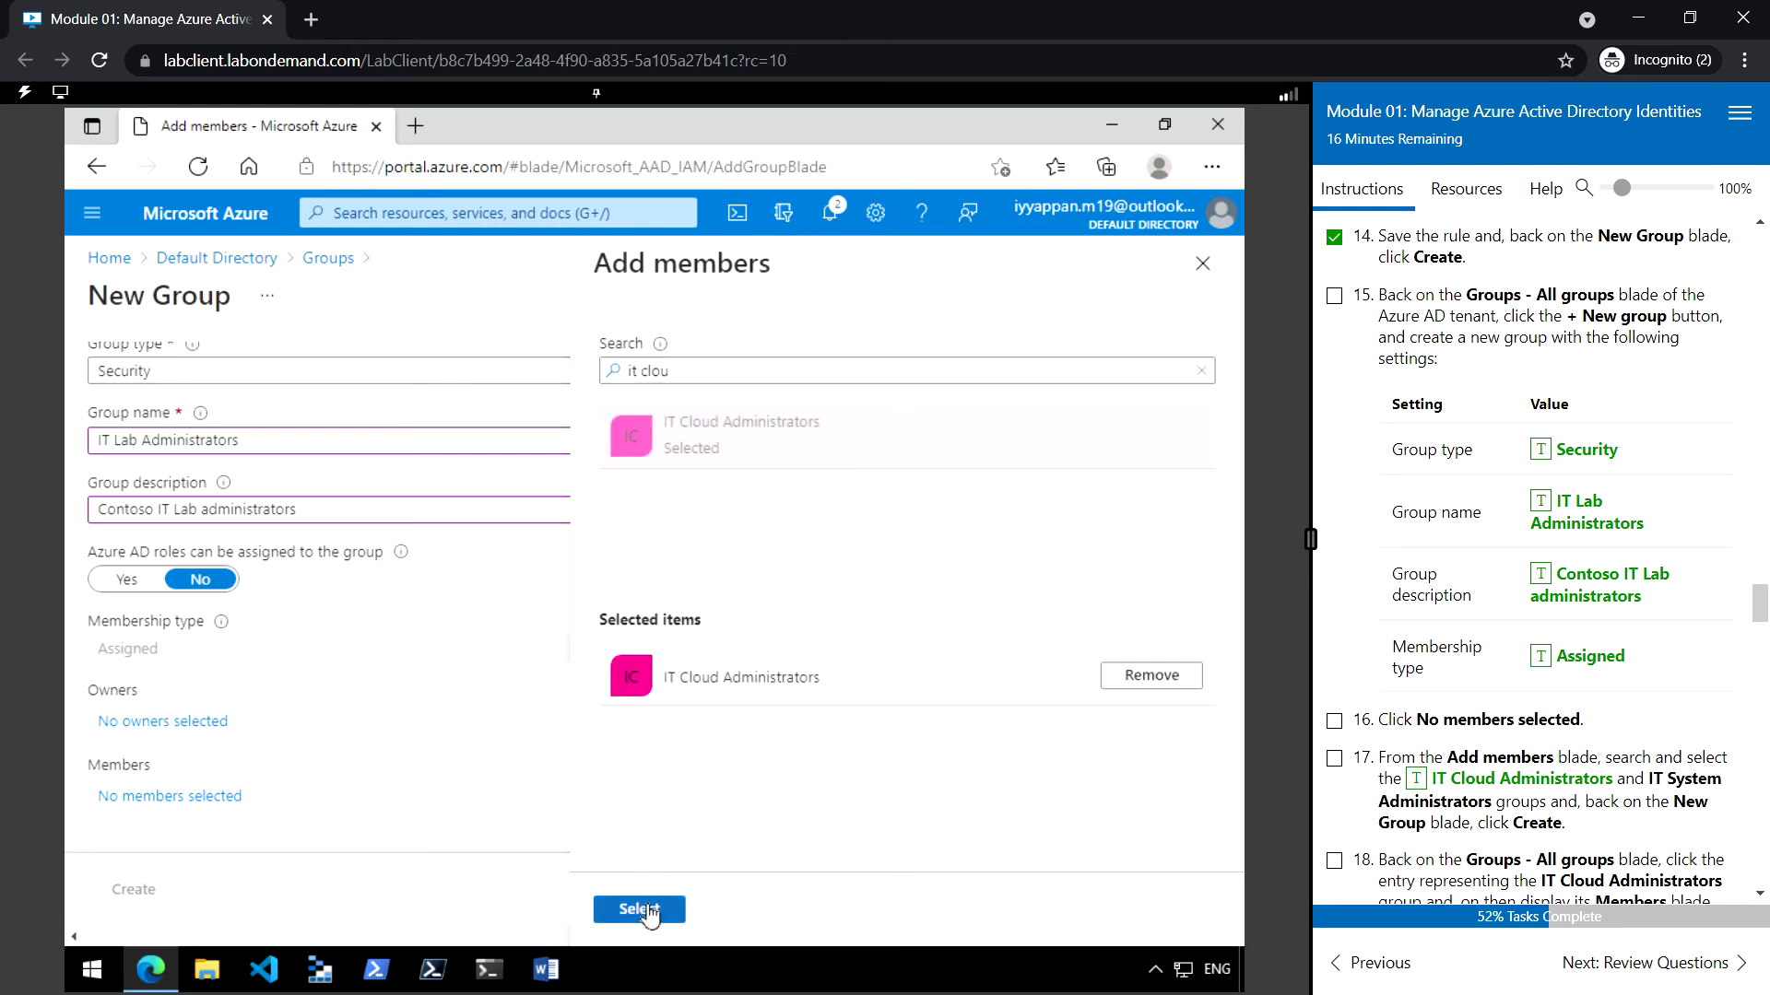
pyautogui.click(643, 909)
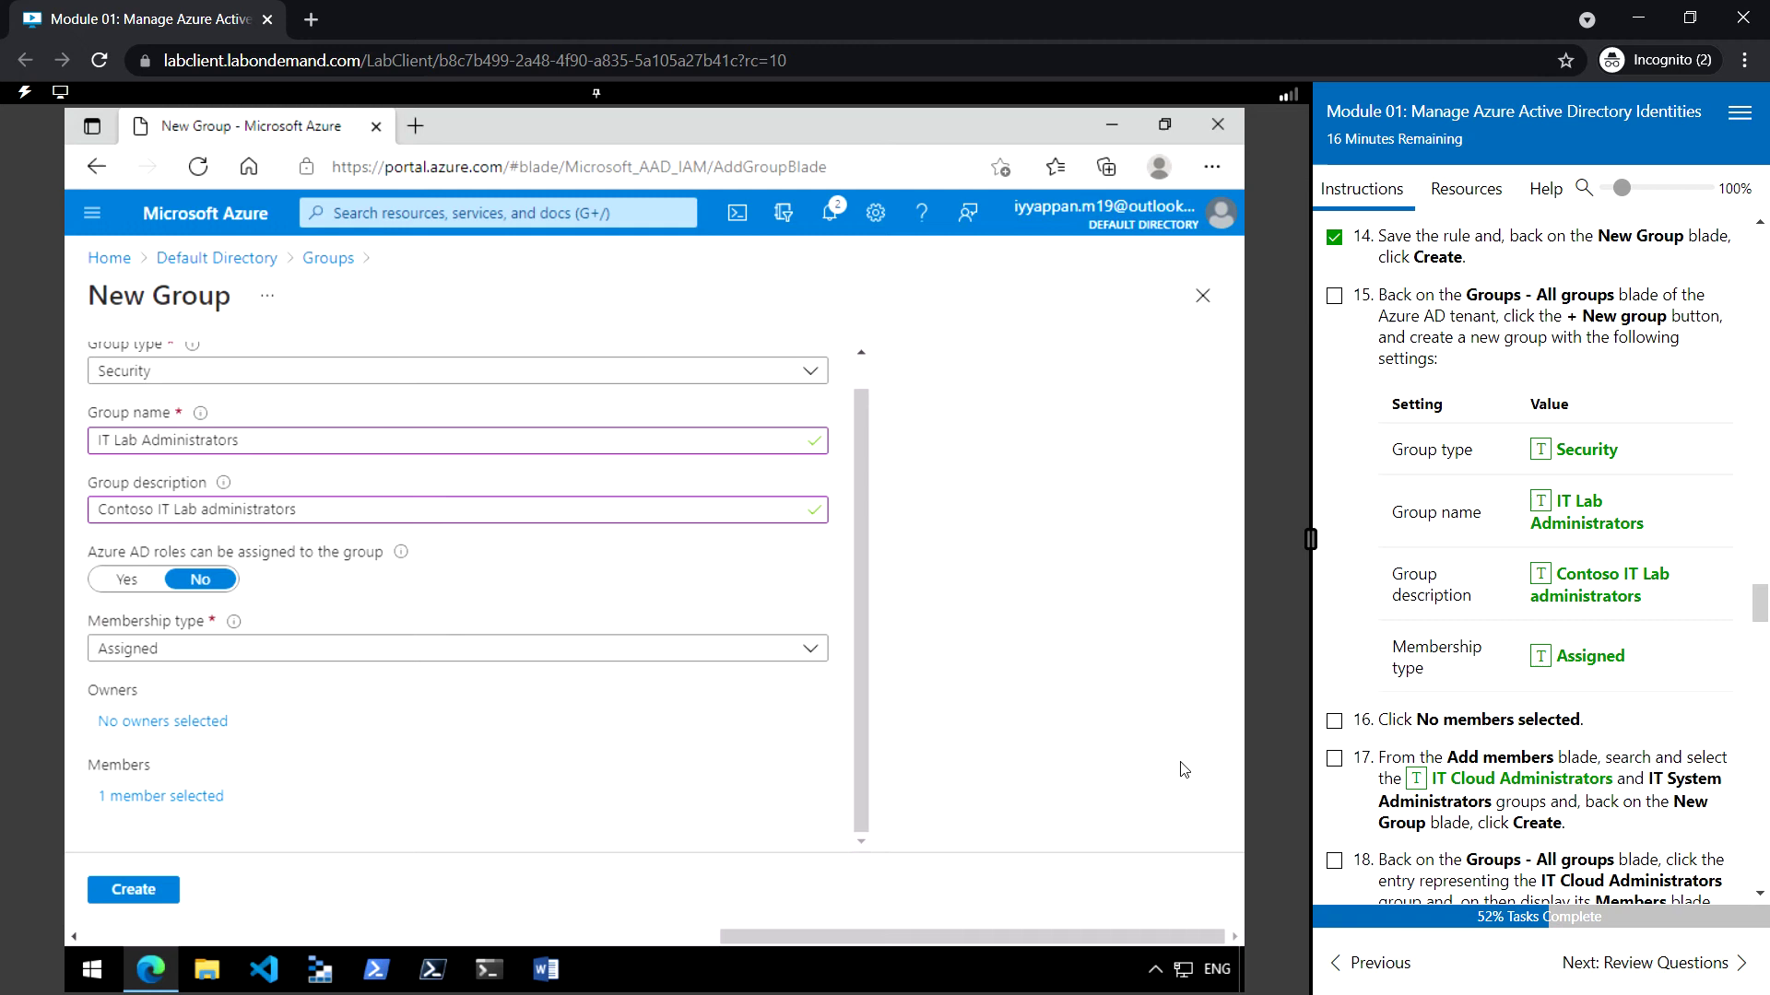
pyautogui.click(1334, 758)
pyautogui.click(135, 889)
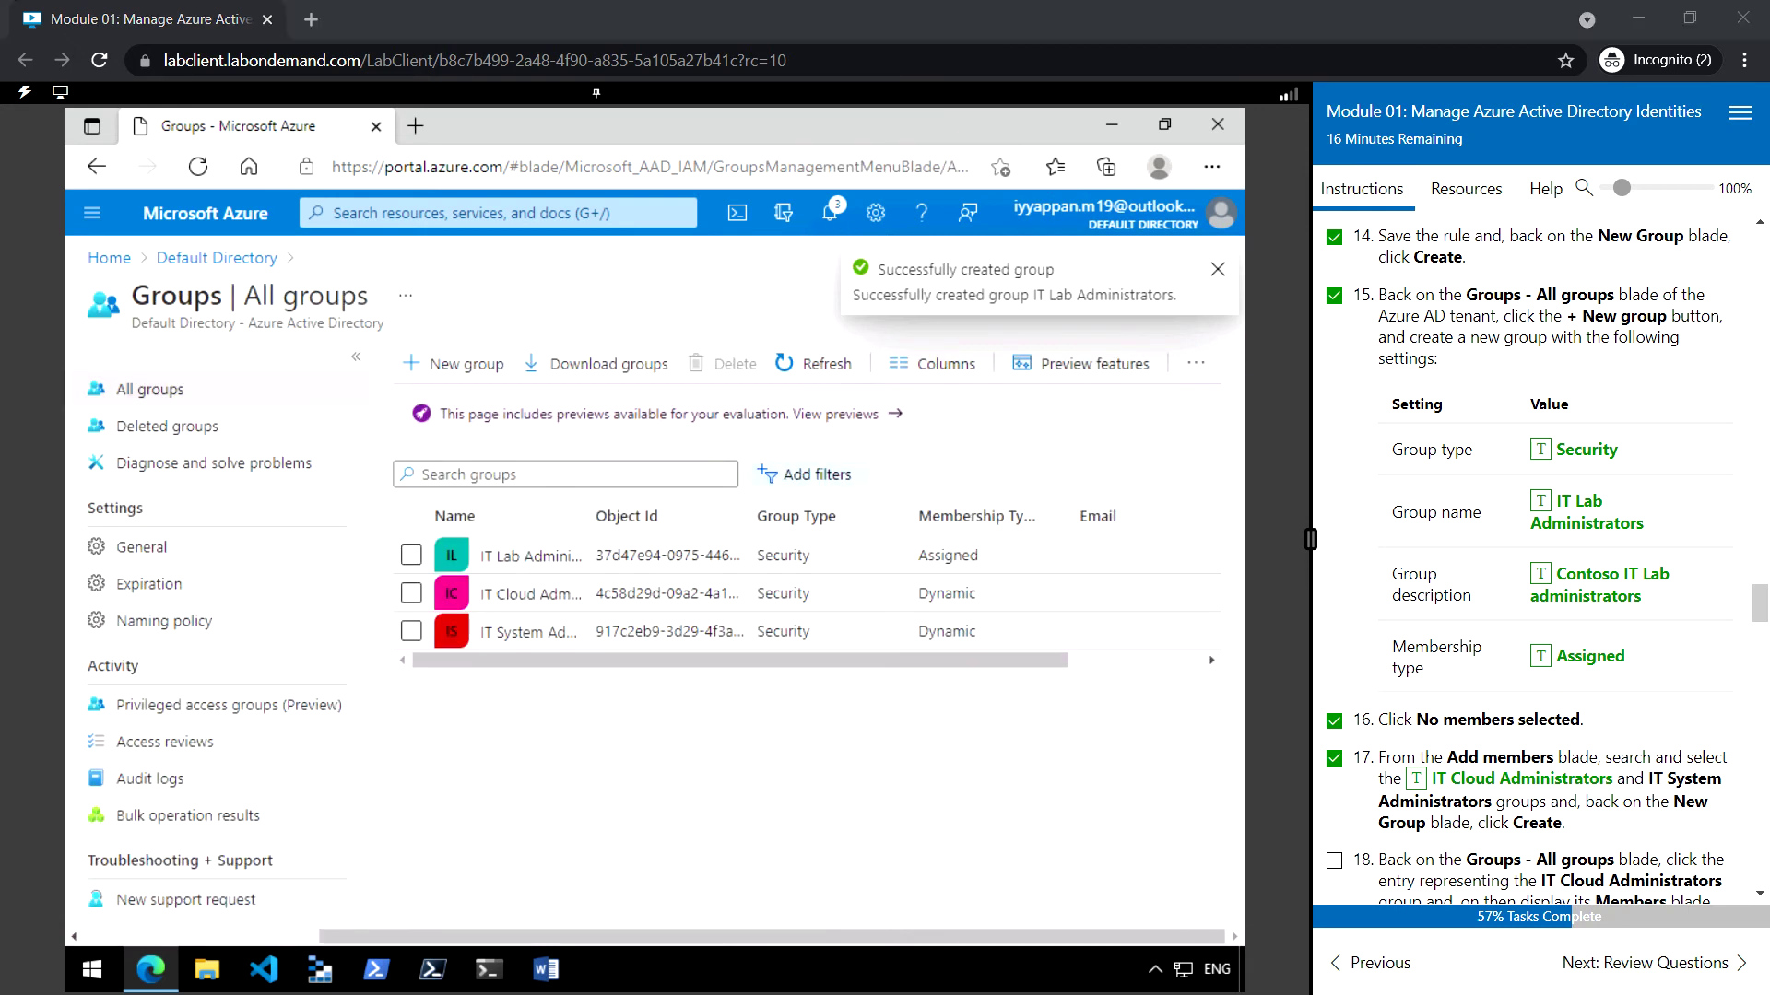
pyautogui.scroll(-3, 1536, 553)
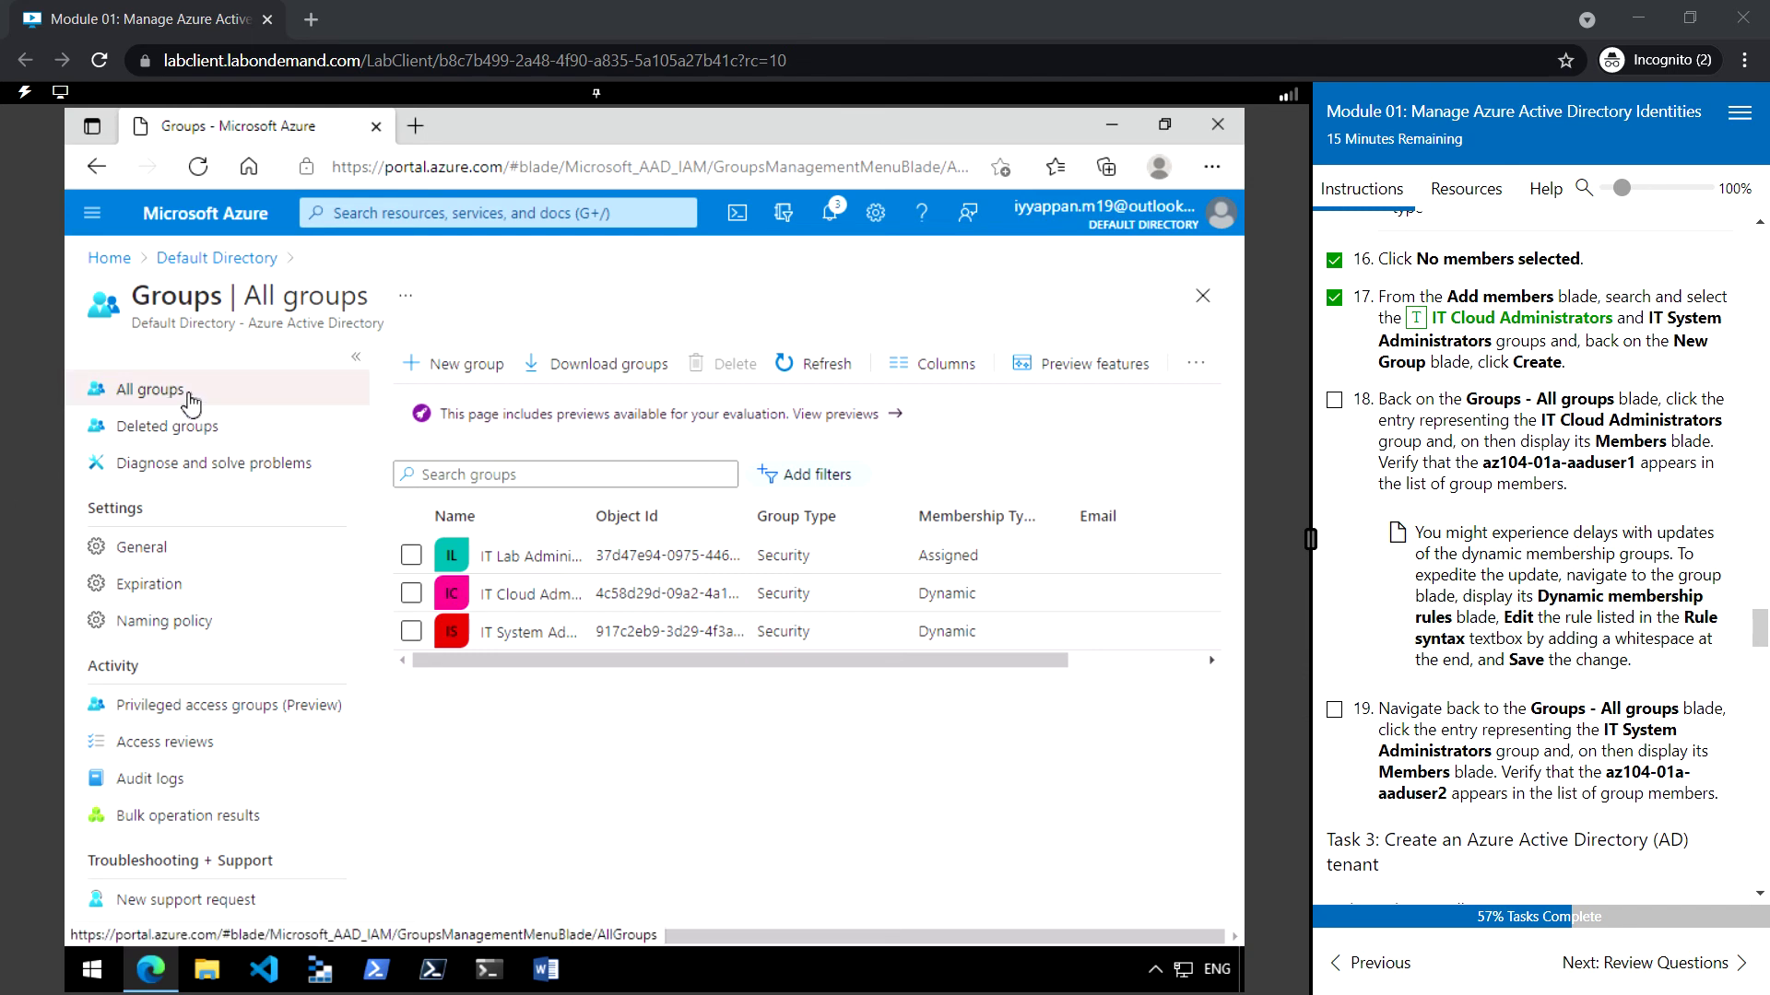
pyautogui.click(535, 594)
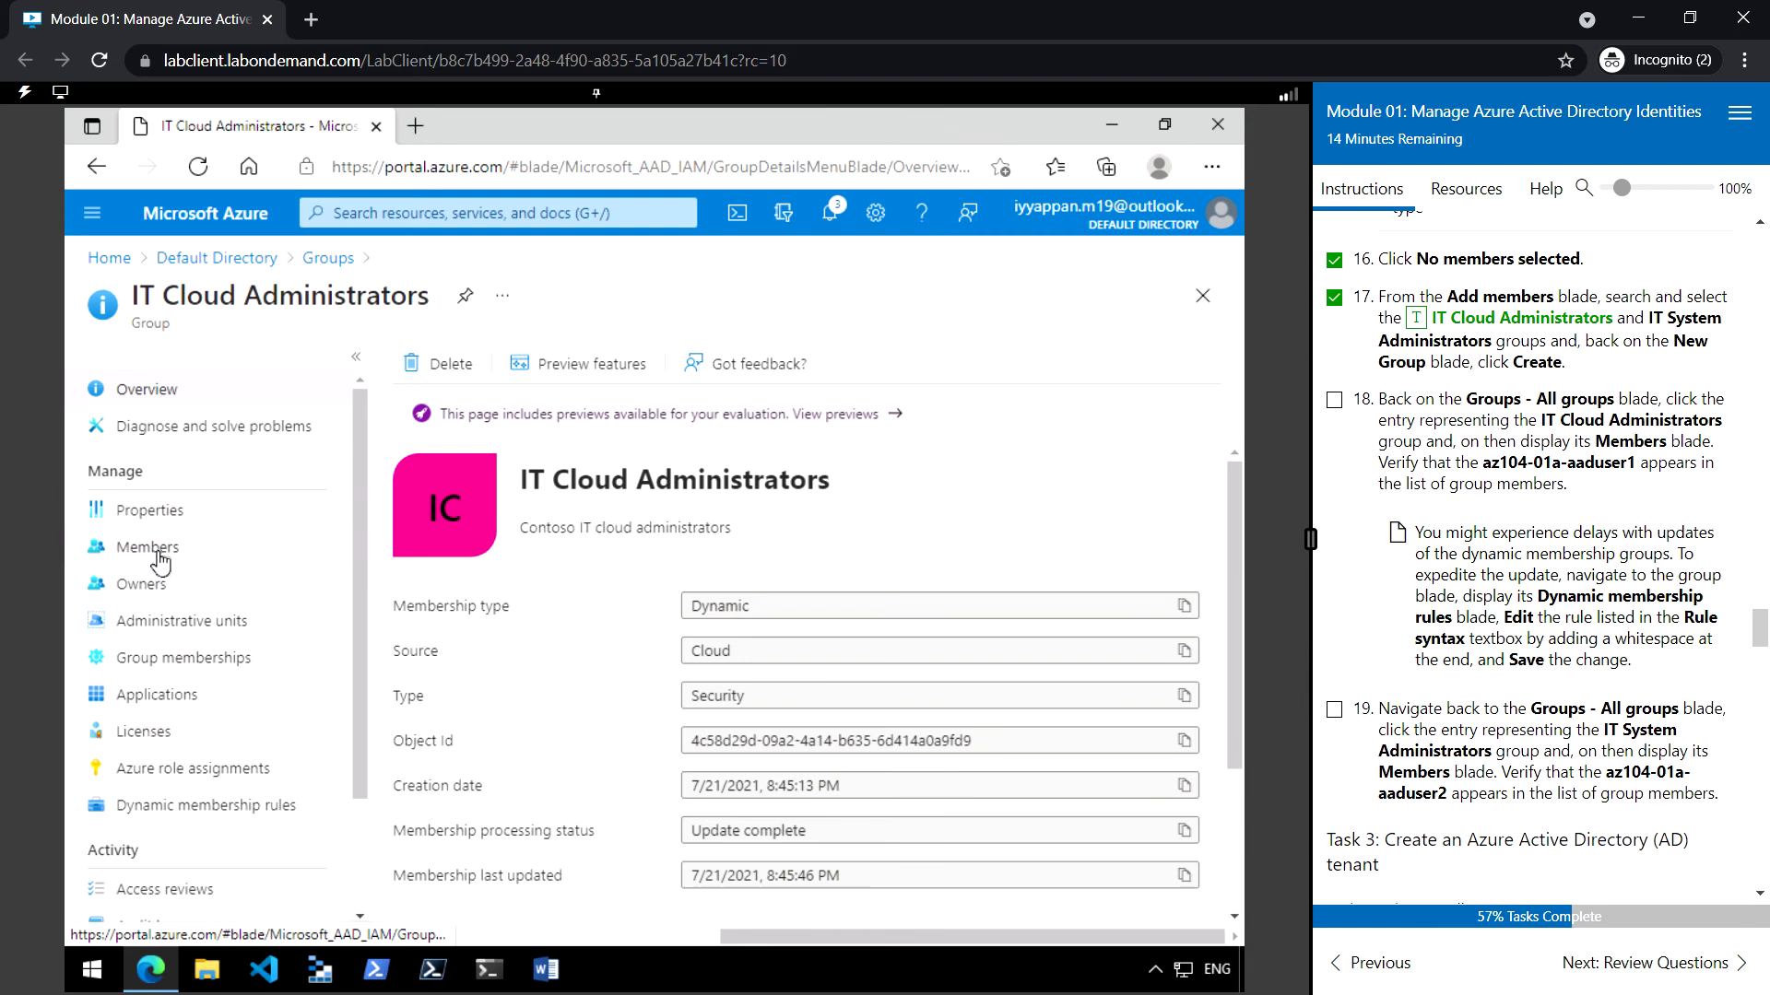
pyautogui.click(156, 551)
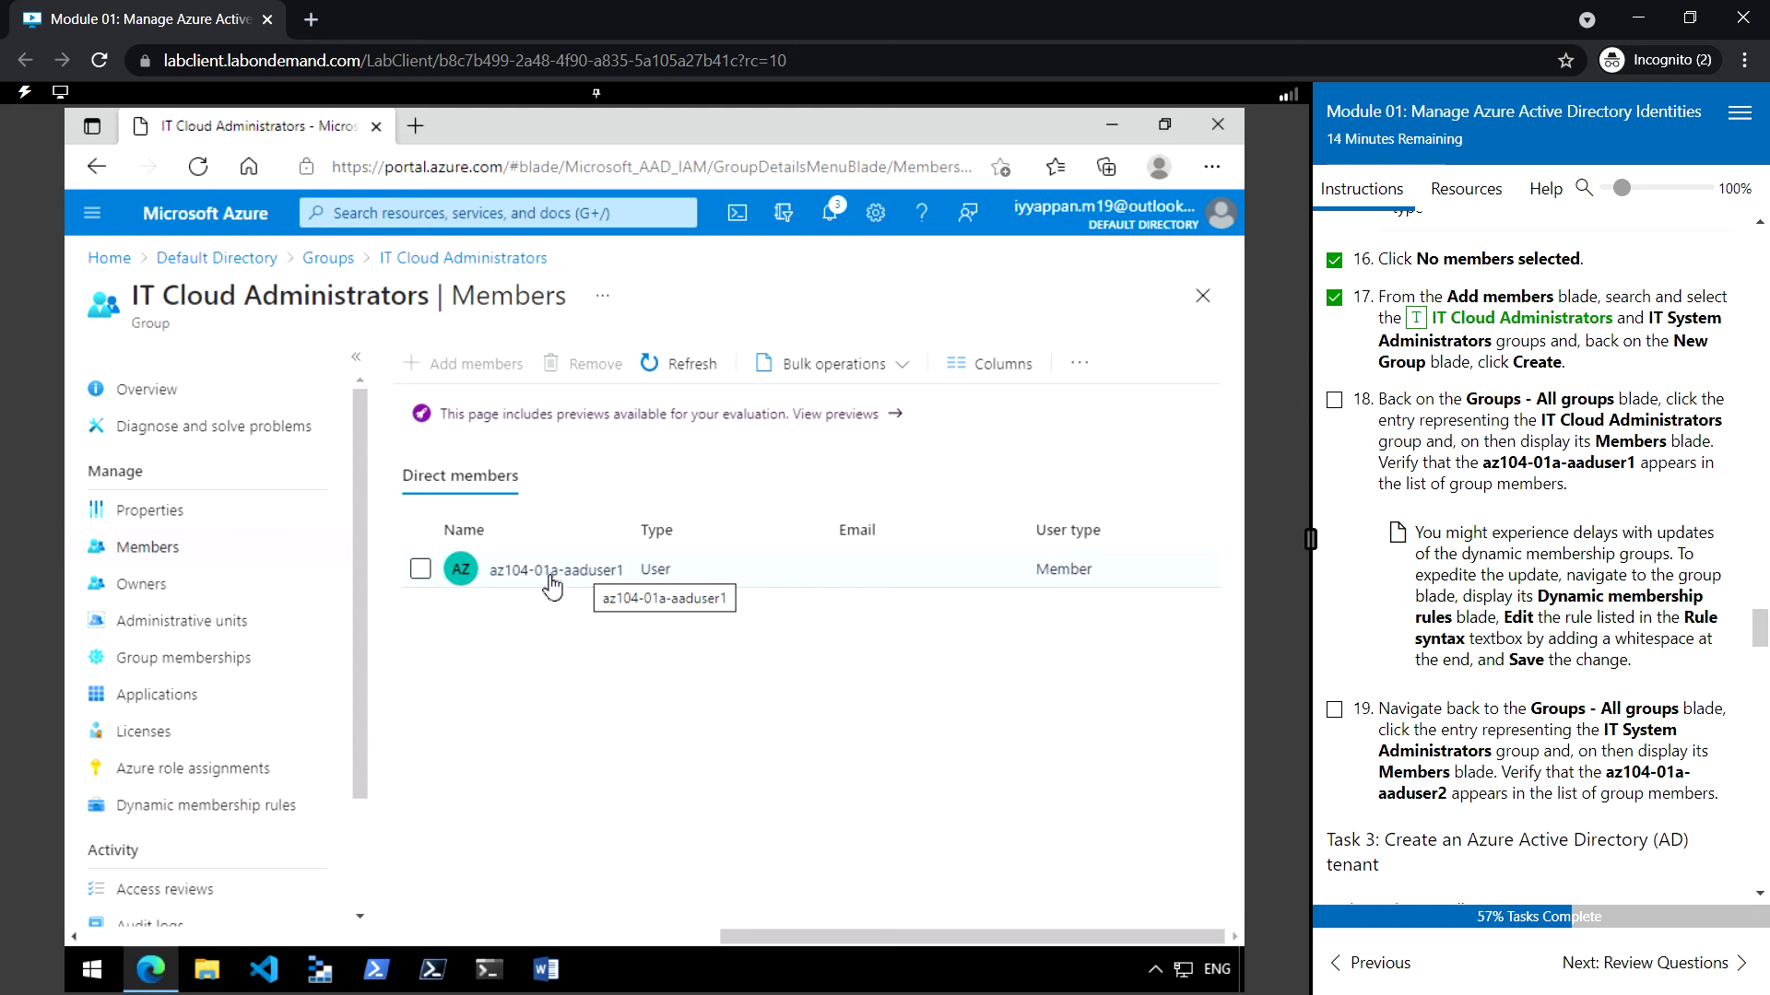
pyautogui.click(551, 575)
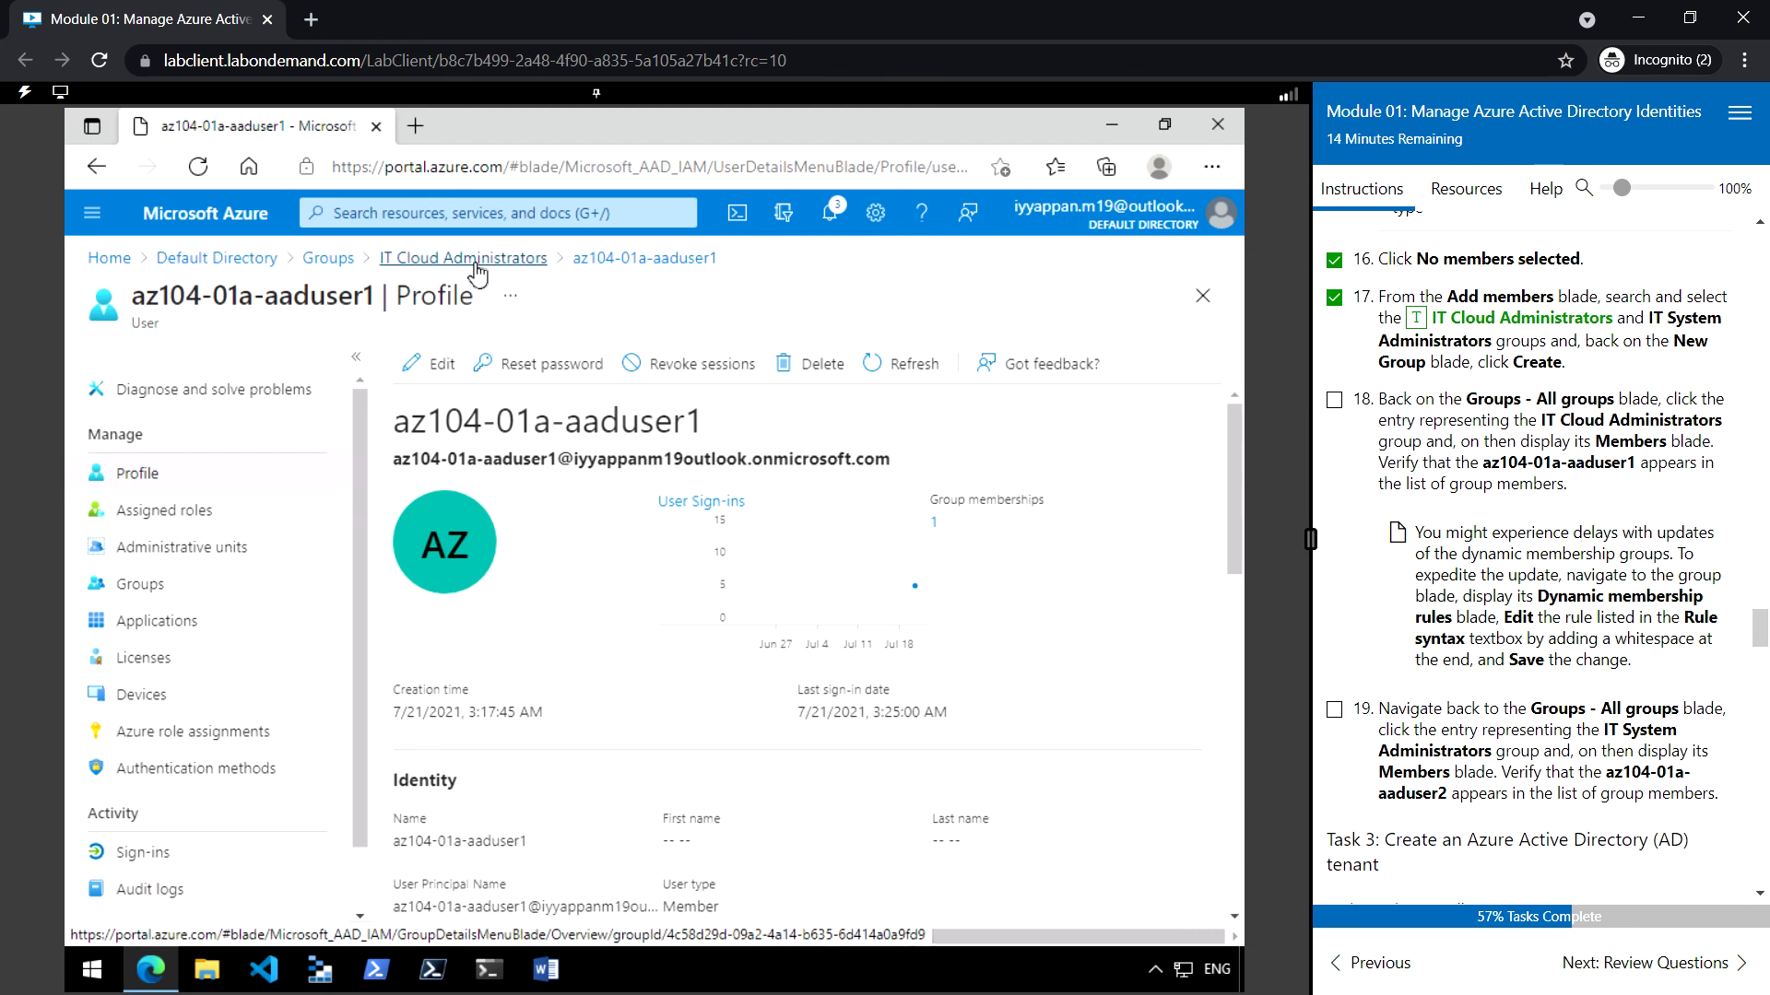
pyautogui.click(476, 260)
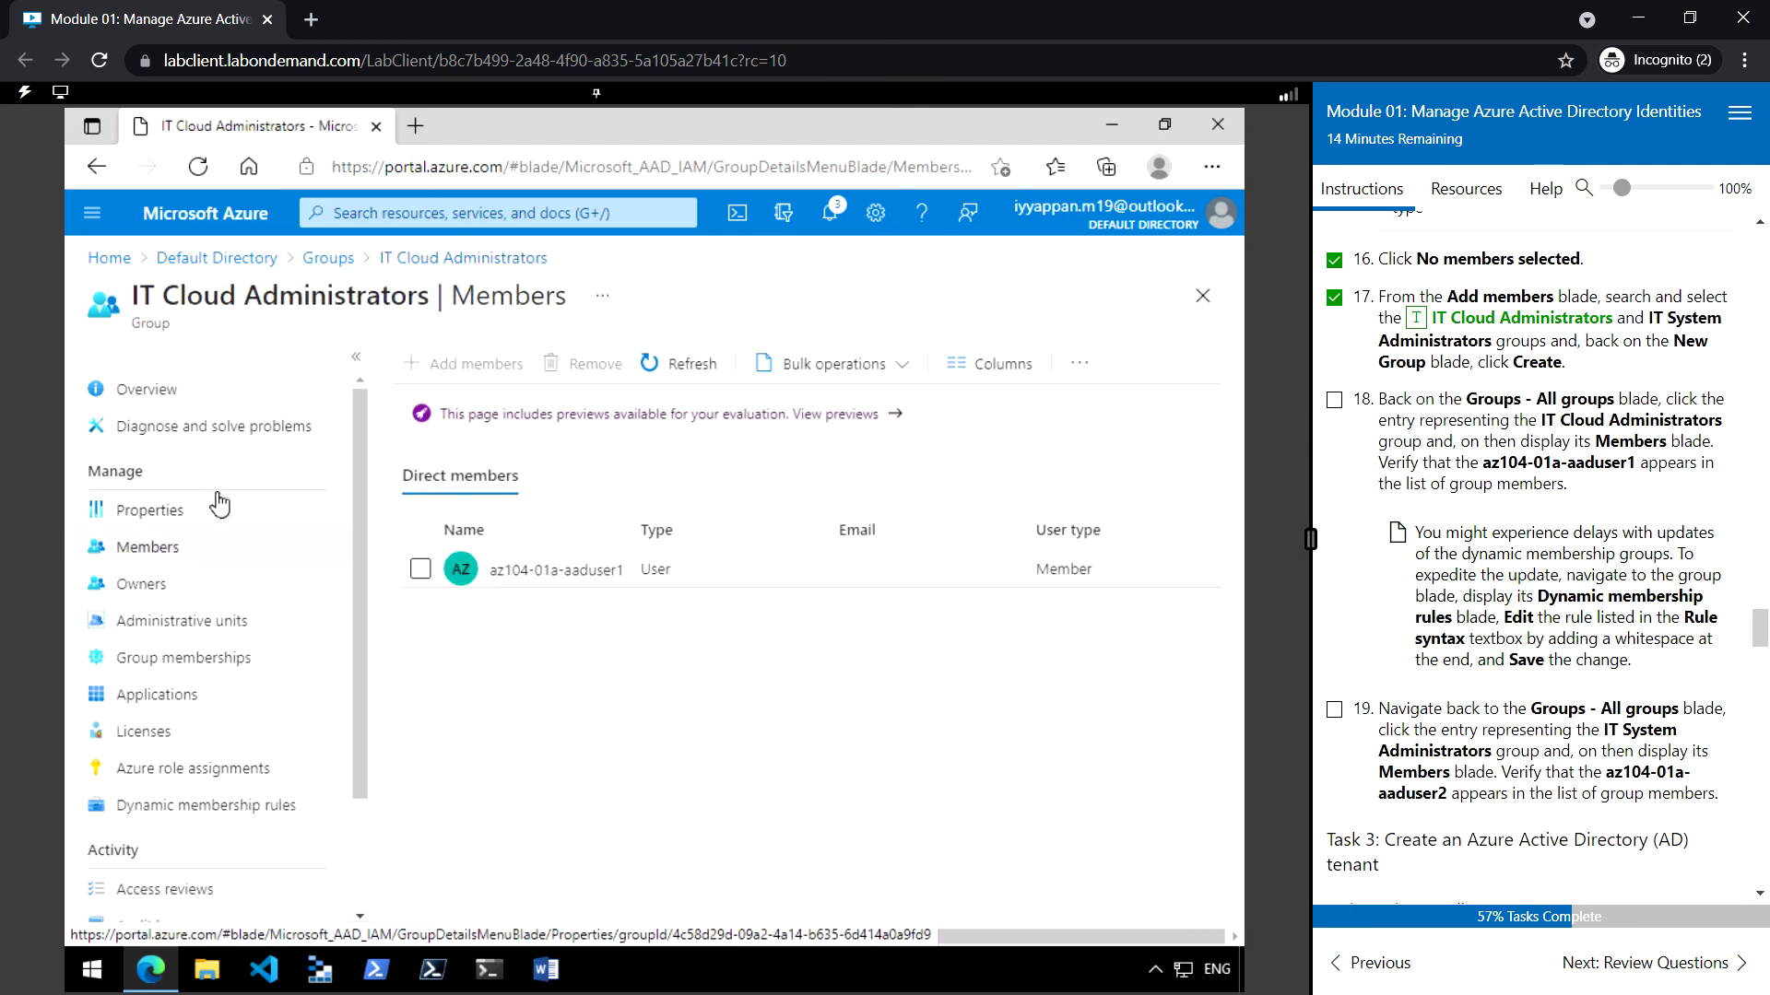
pyautogui.click(330, 258)
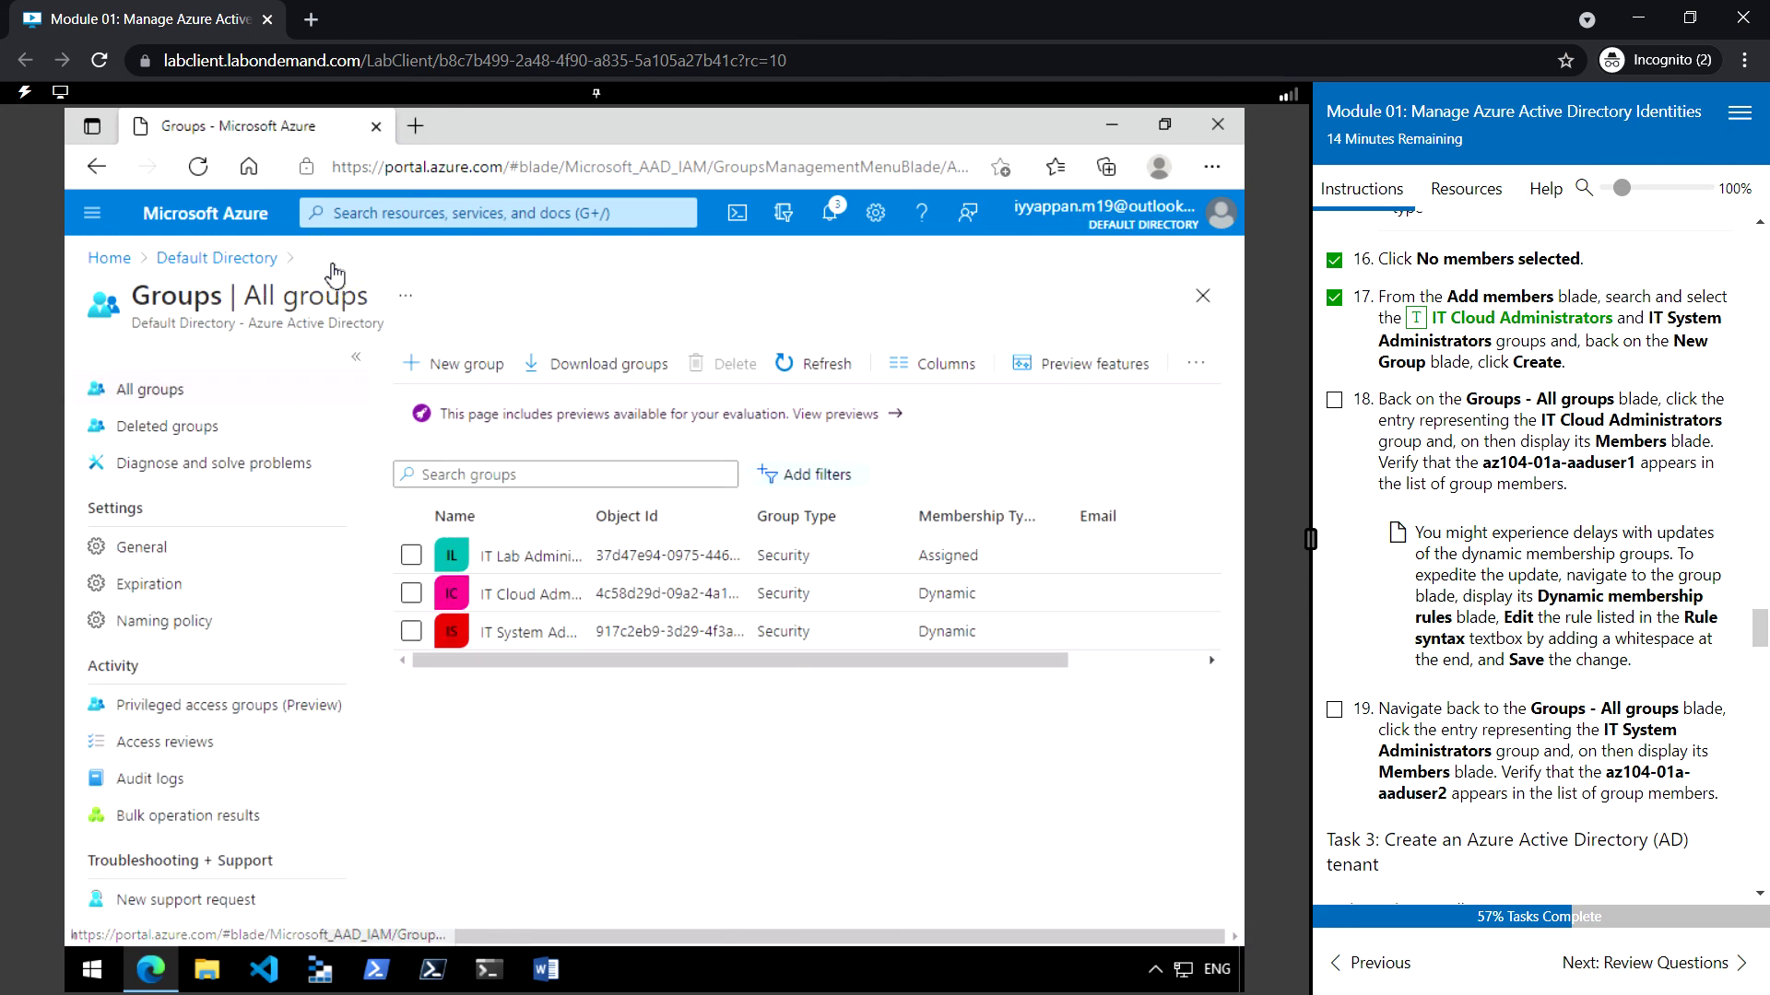
pyautogui.click(532, 630)
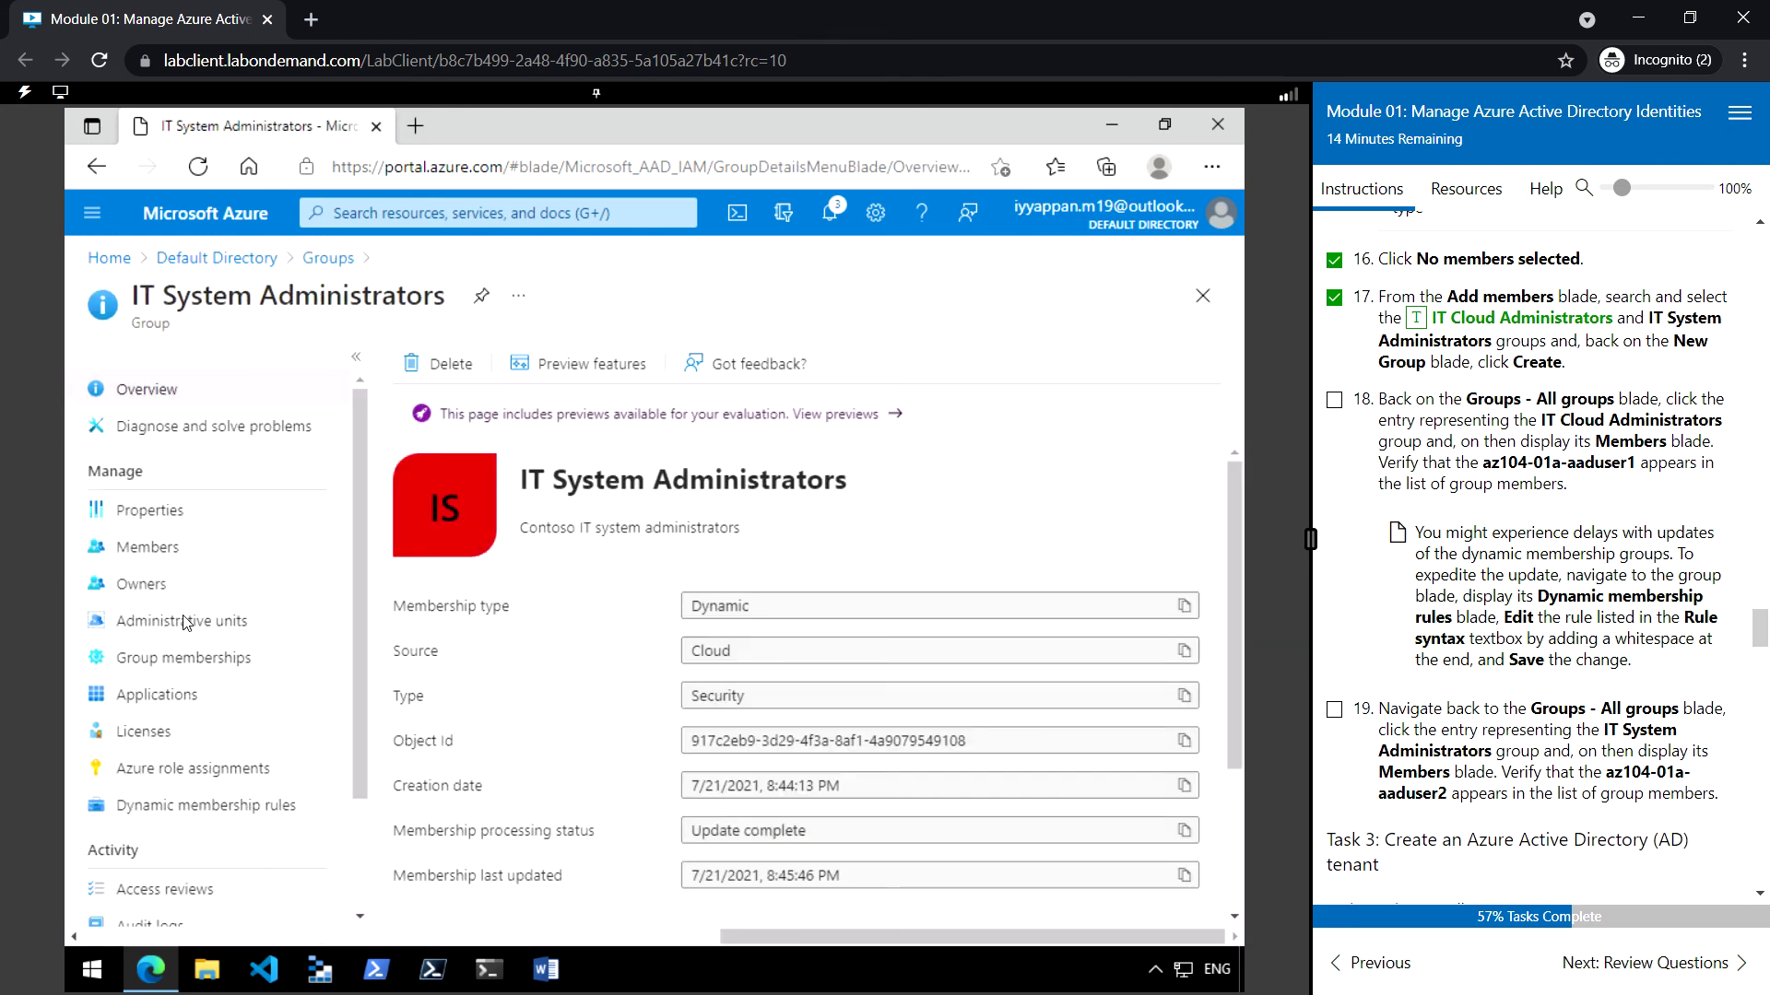
pyautogui.click(150, 549)
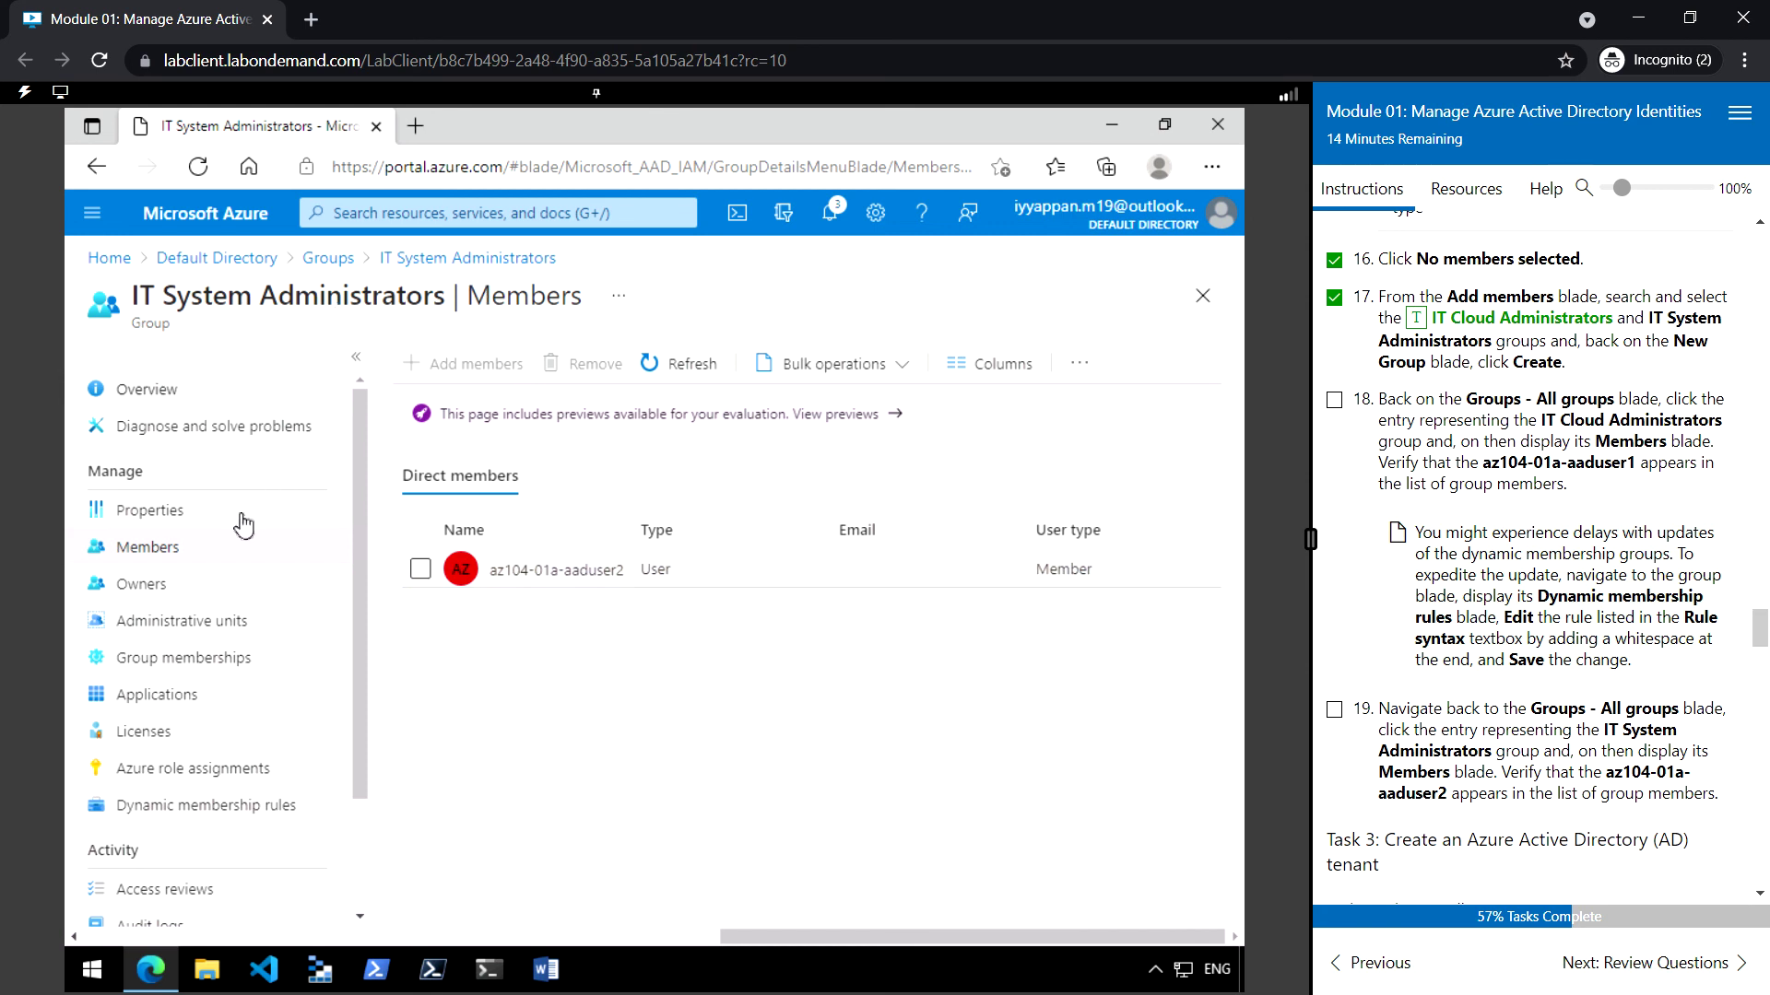
pyautogui.click(402, 260)
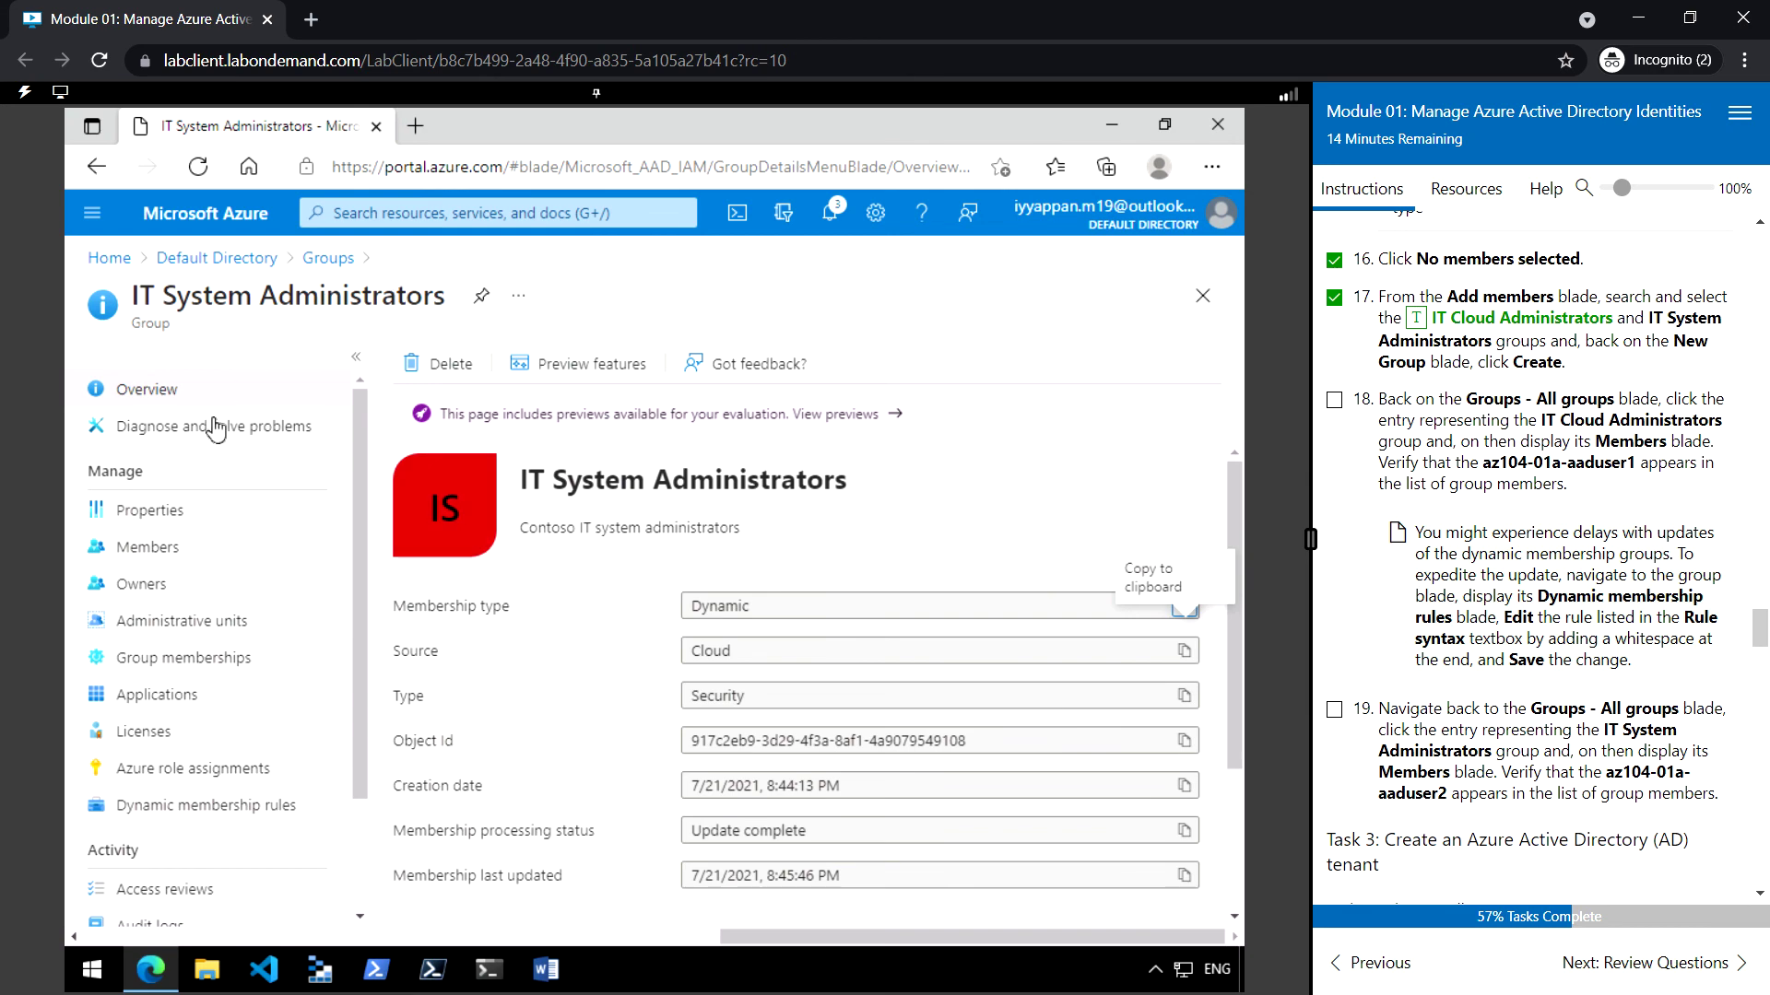
pyautogui.click(328, 258)
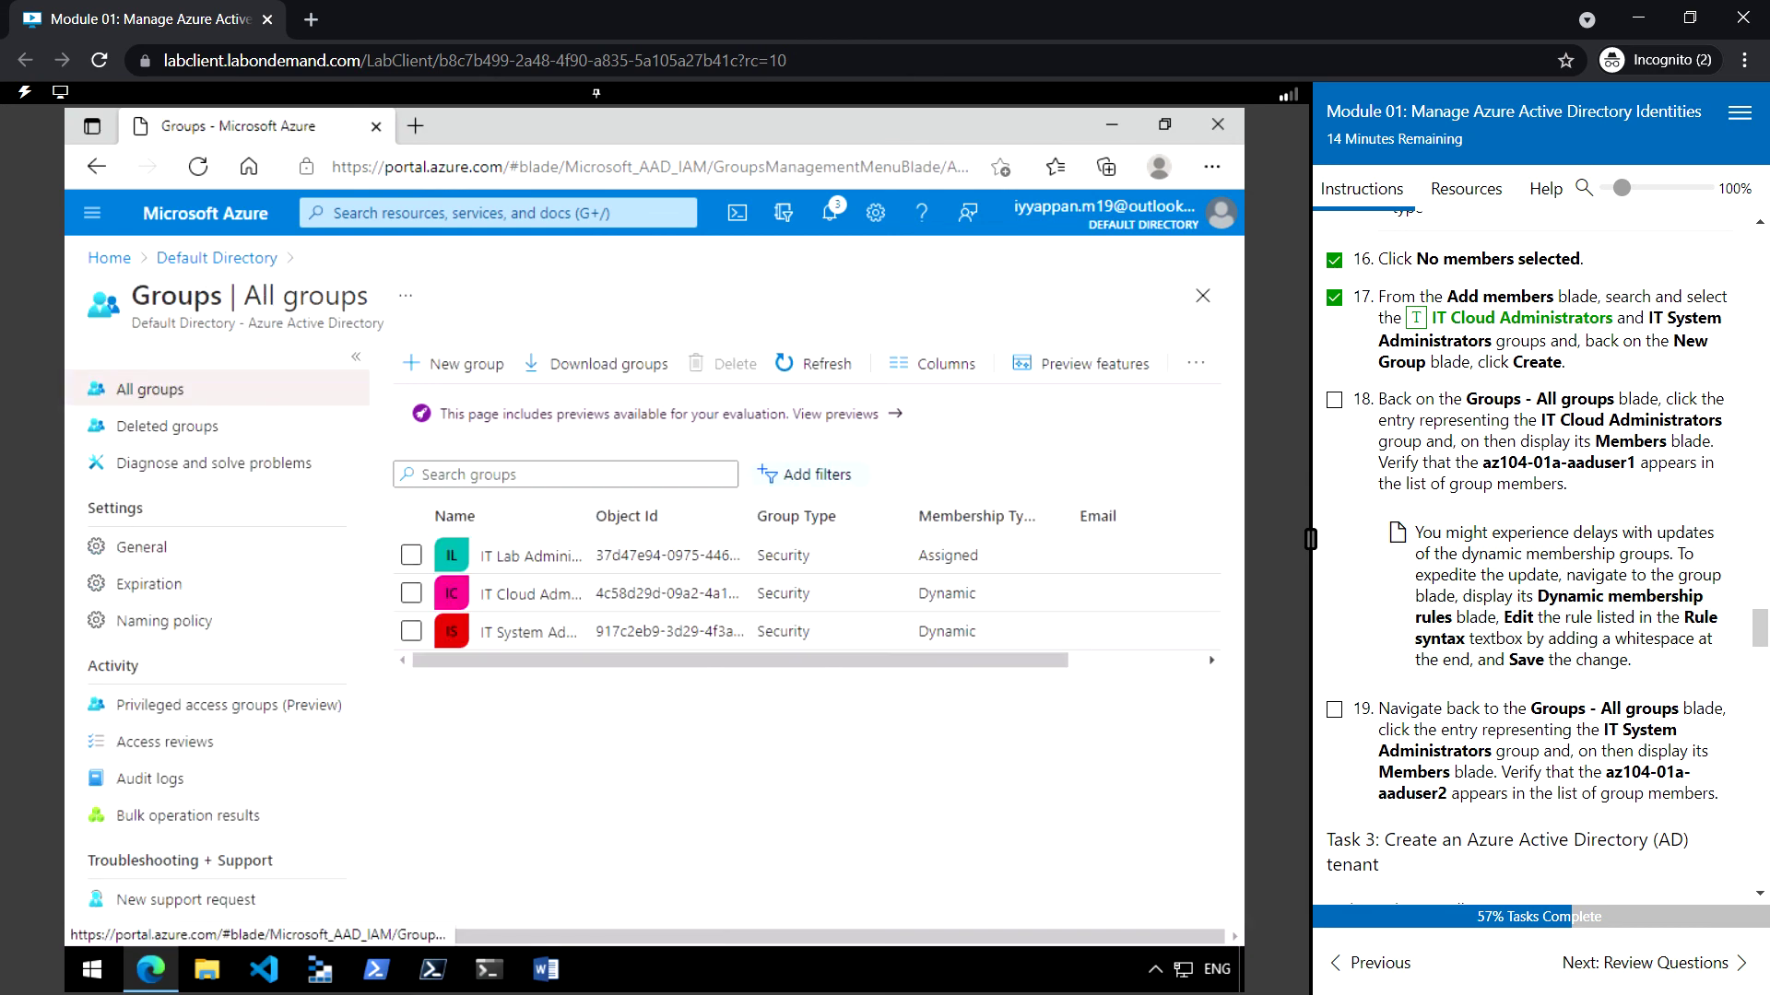